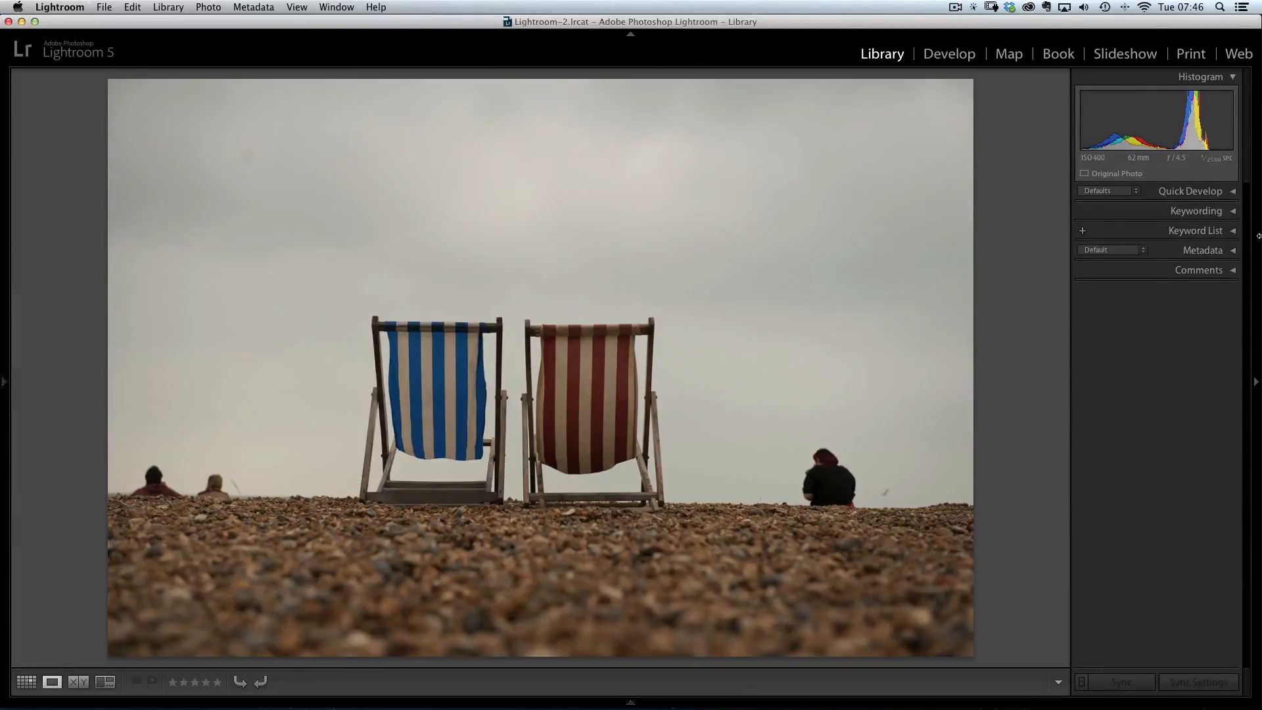
Compare the finished deckchair picture with the unedited original, and open the original for developing
key("Right")
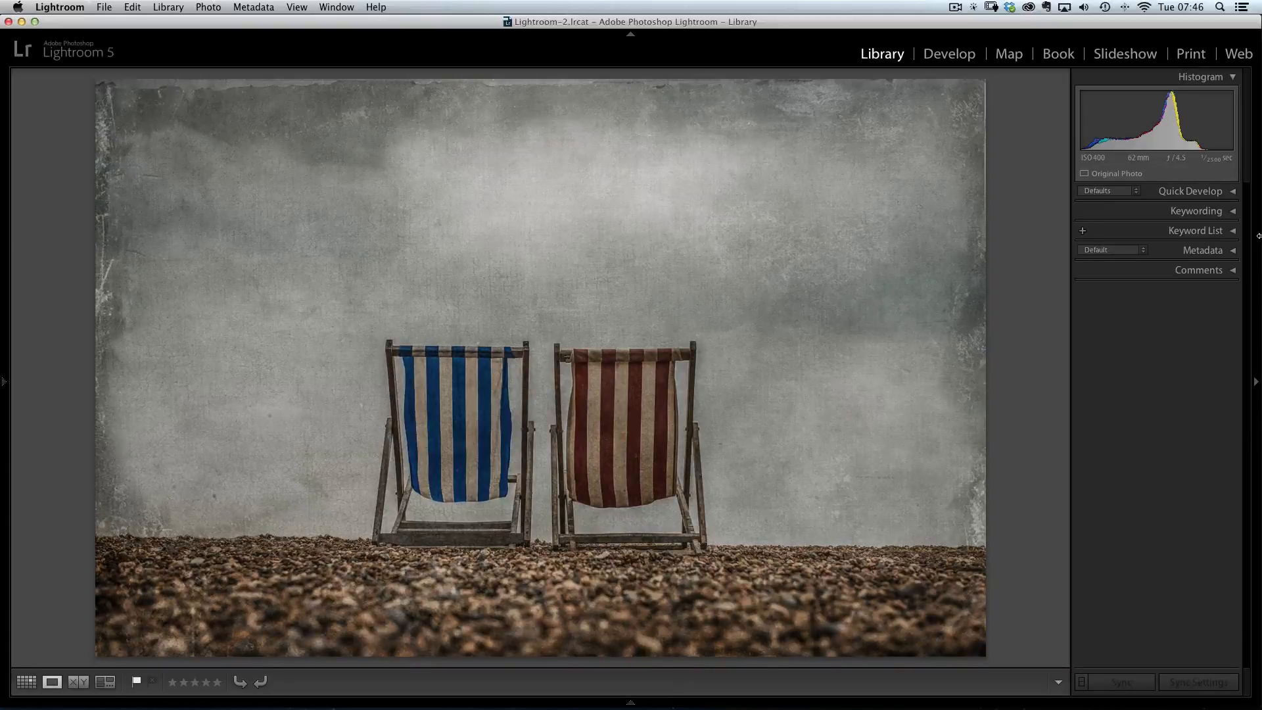
key("Left")
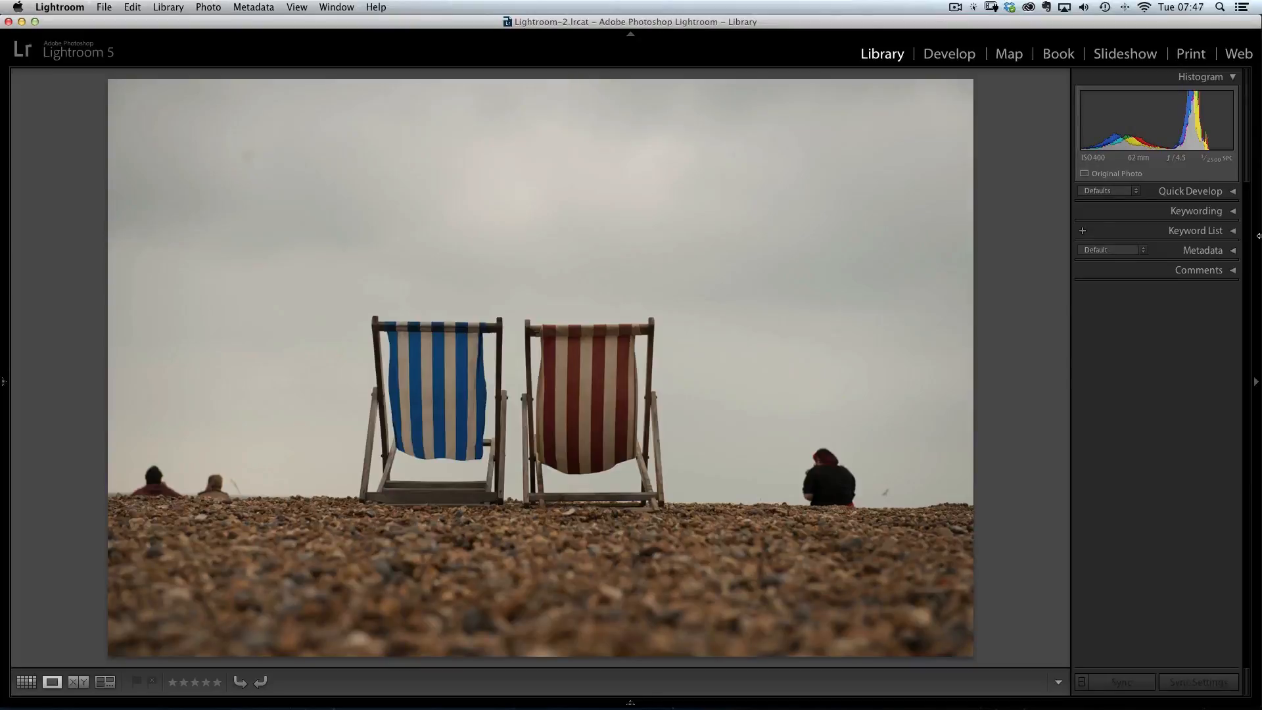
key("d")
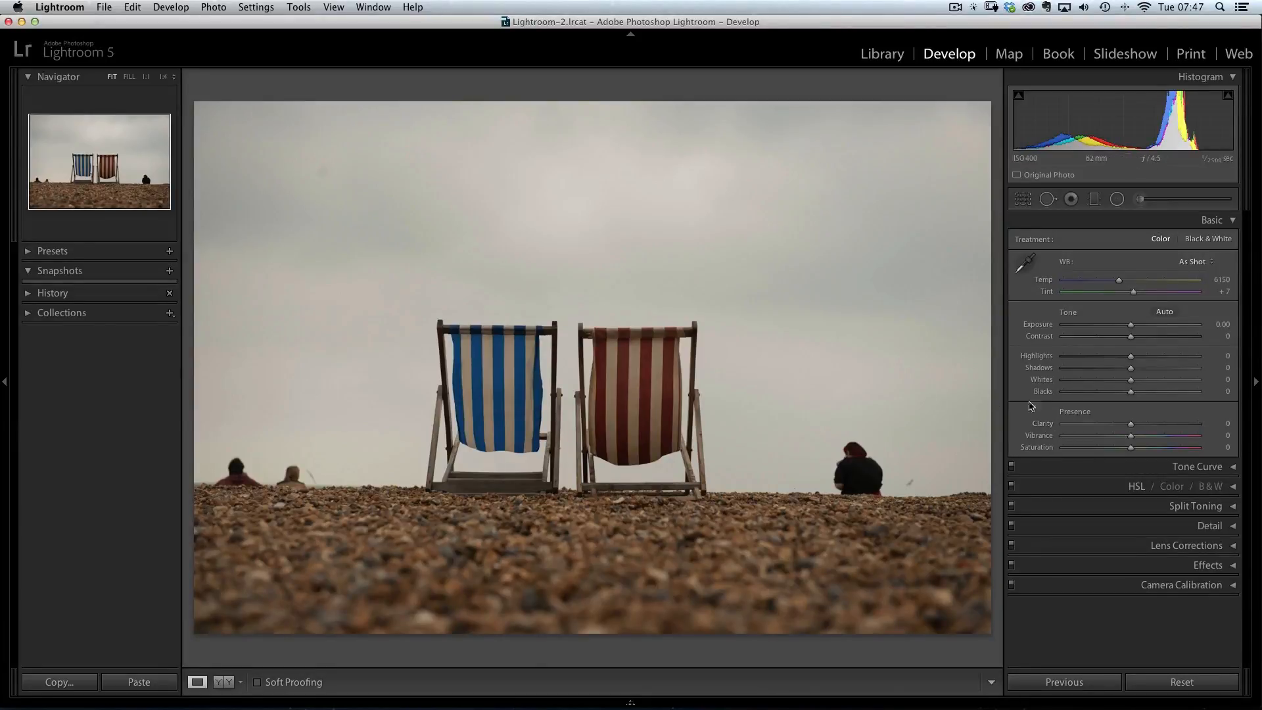
Set Highlights to −47, Shadows to +39, Blacks to +79, Clarity to +50 and Saturation to −17 on the deckchair photo
left_click_drag(1131, 392, 1098, 356)
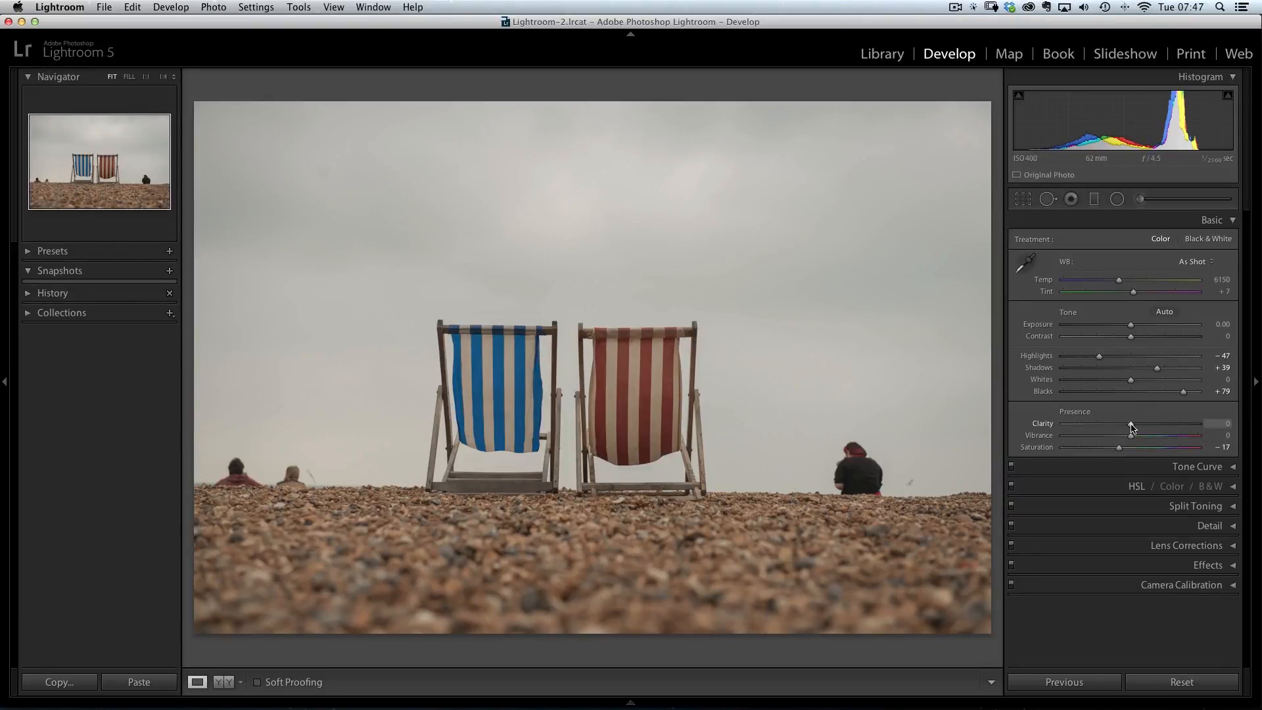
left_click_drag(1131, 427, 1172, 425)
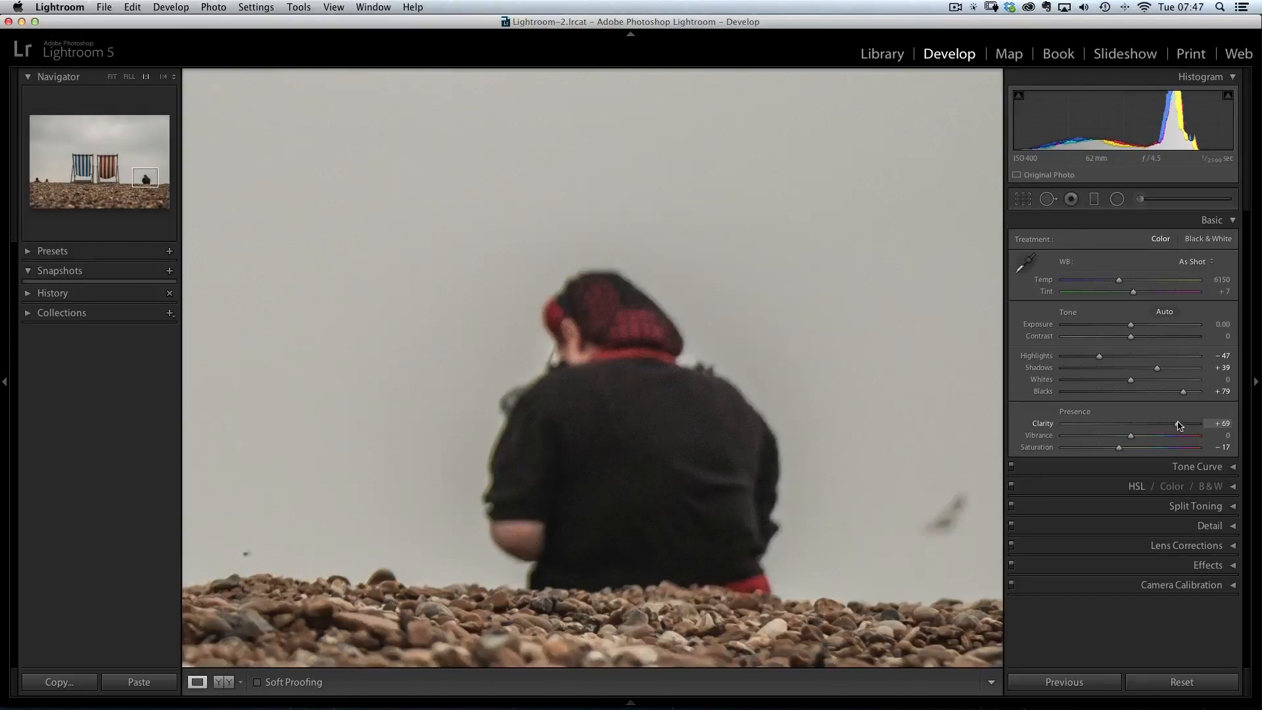
left_click_drag(1176, 425, 1168, 429)
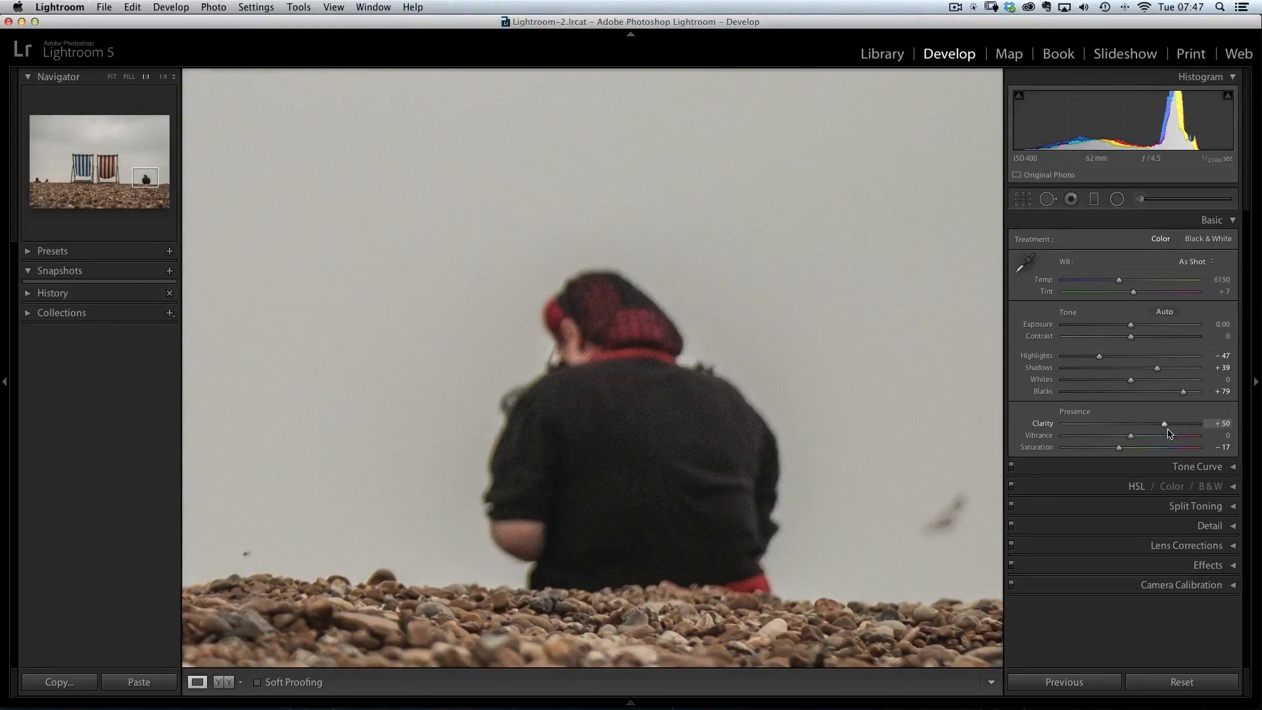
left_click_drag(691, 347, 701, 351)
left_click(704, 354)
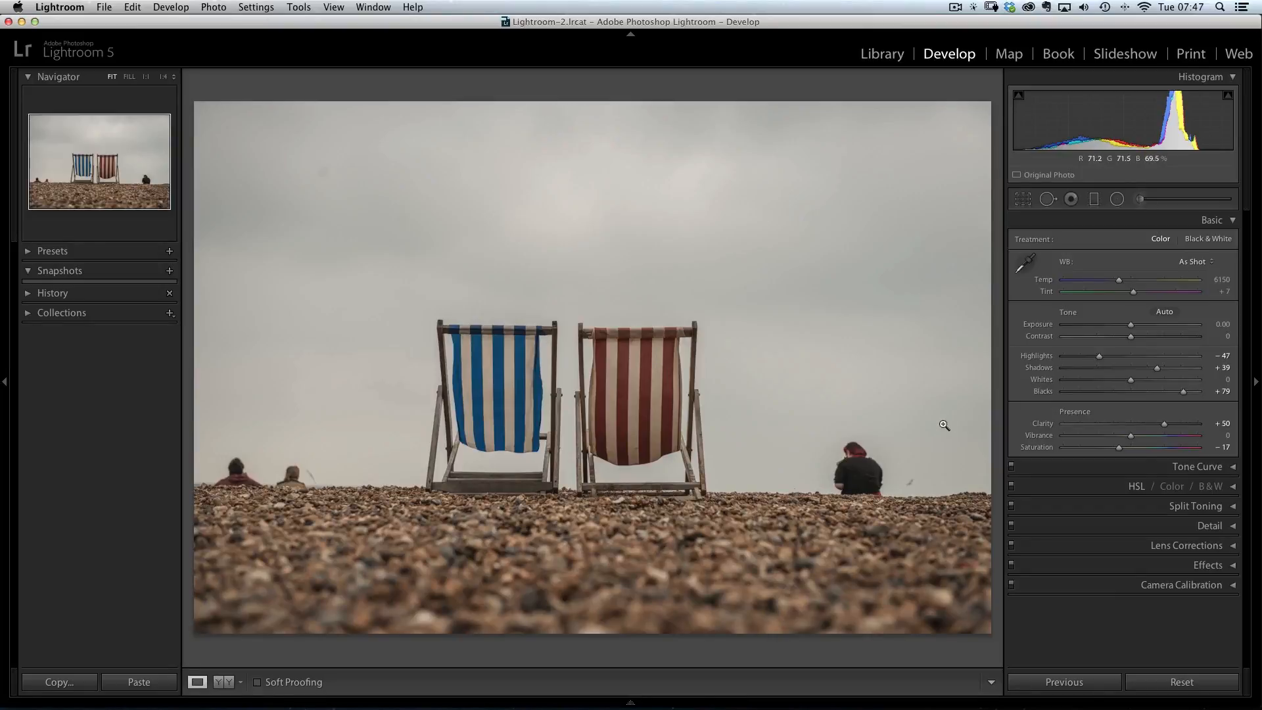
Clone out the seated person beside the red chair with a size 63 spot brush, using the neighbouring sky and horizon as source
left_click(1048, 199)
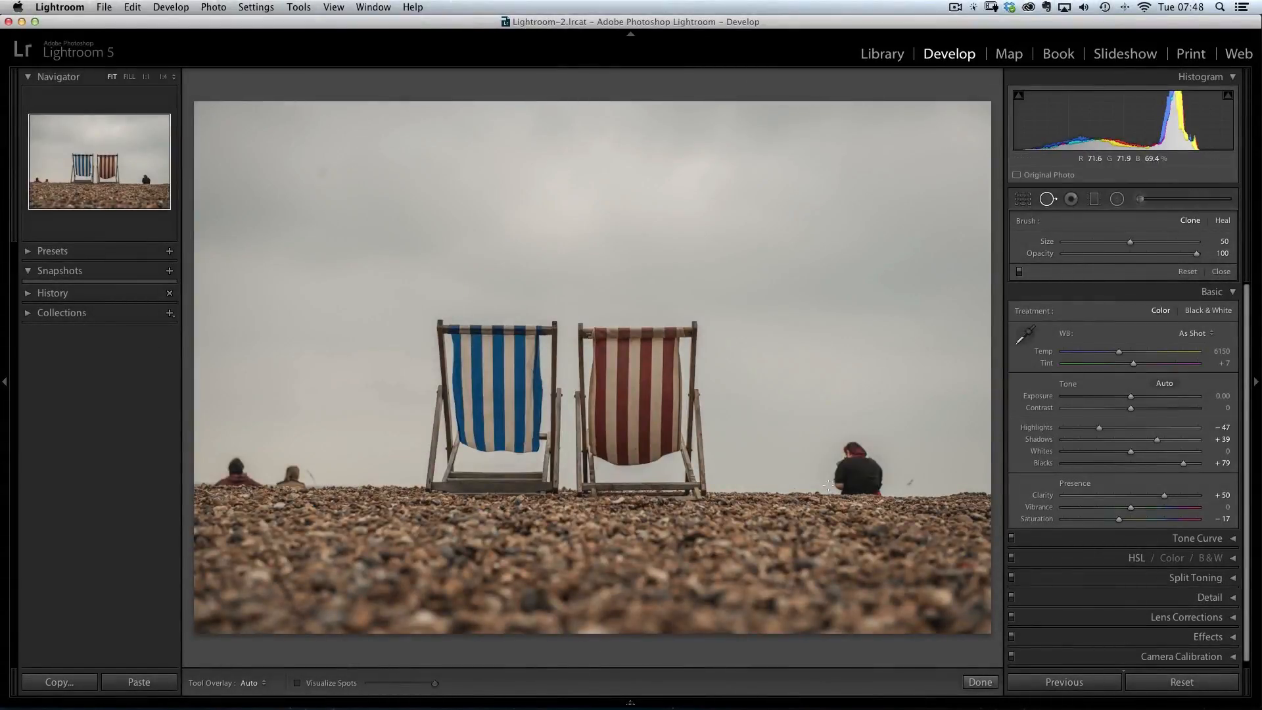
key("bracketright")
mouse_move(852, 451)
left_mouse_down()
mouse_move(858, 461)
mouse_move(834, 485)
mouse_move(880, 492)
mouse_move(881, 470)
mouse_move(848, 474)
left_mouse_up()
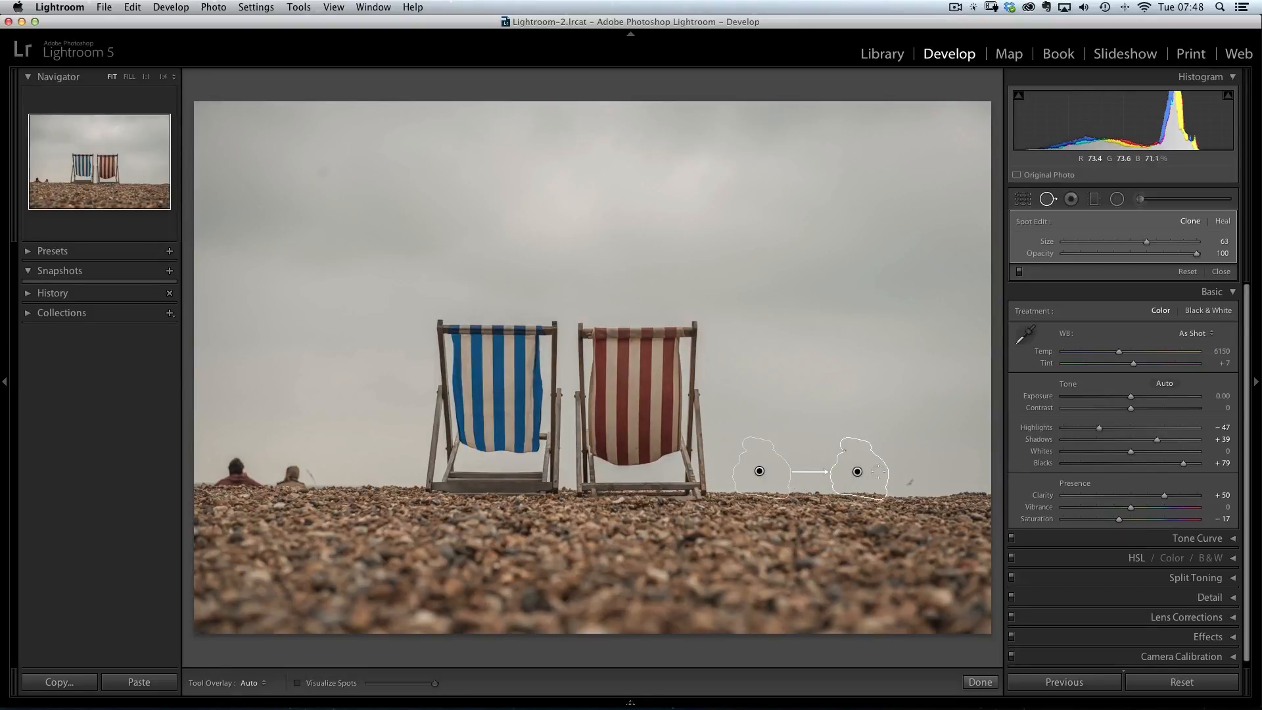
left_click_drag(759, 470, 750, 471)
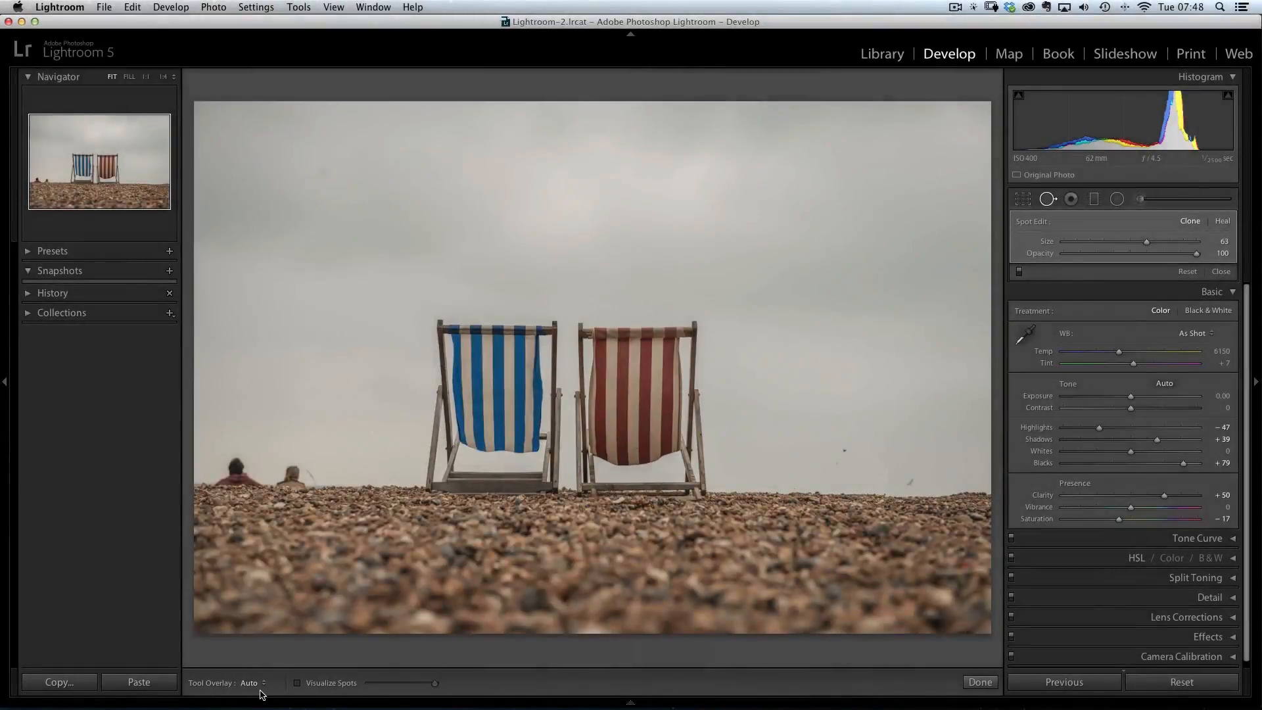
left_click(260, 684)
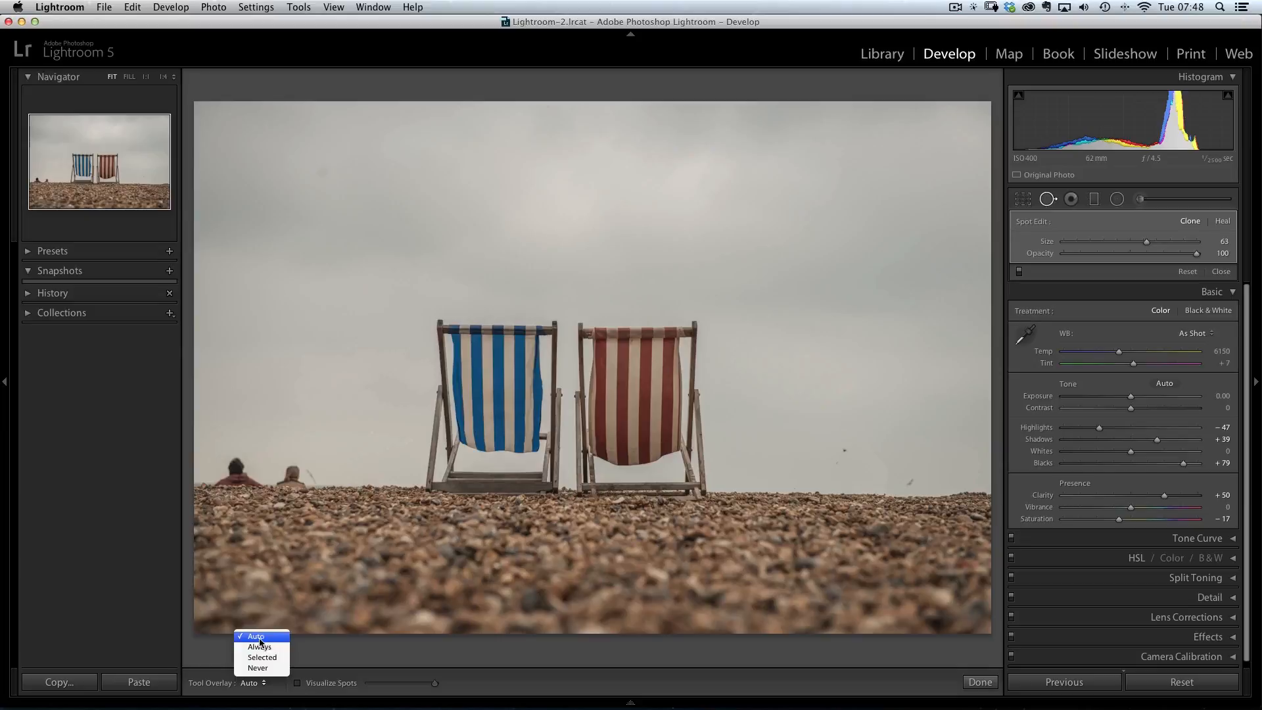
left_click(1070, 588)
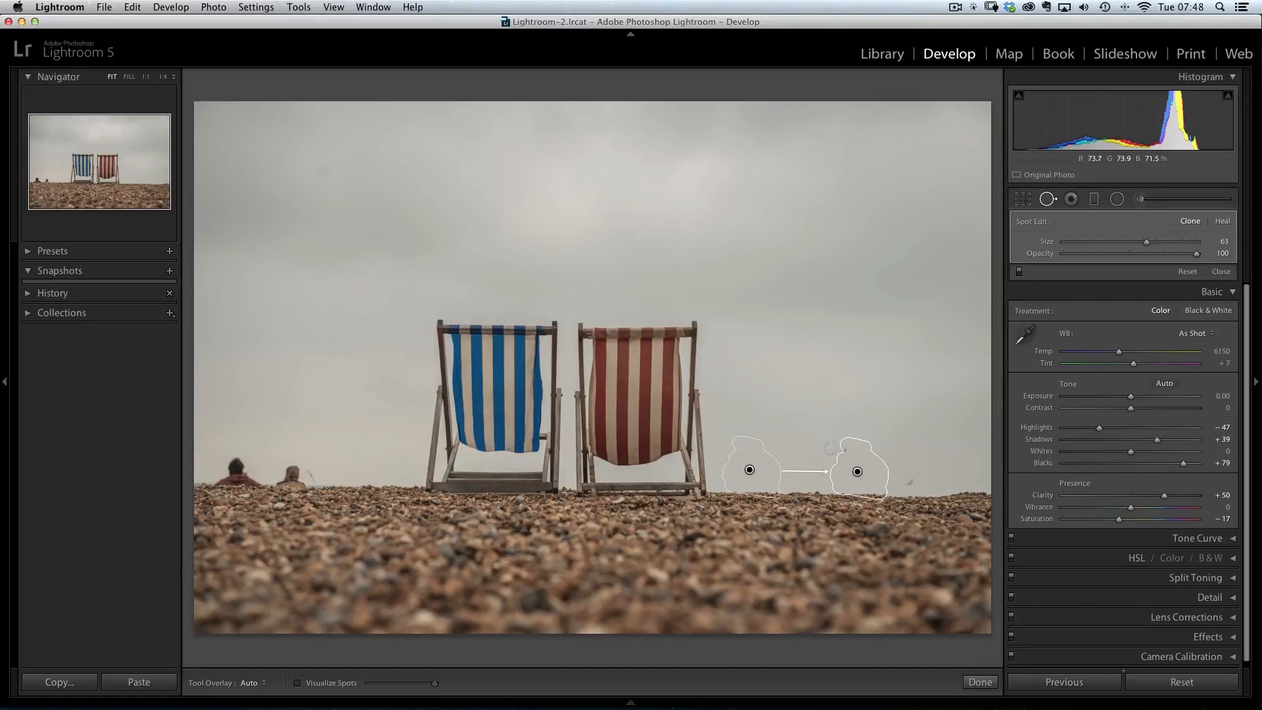
Clone out the bird and the leftover dark speck in the sky near the removed person, and inspect the patch at 1:1
left_click(906, 479)
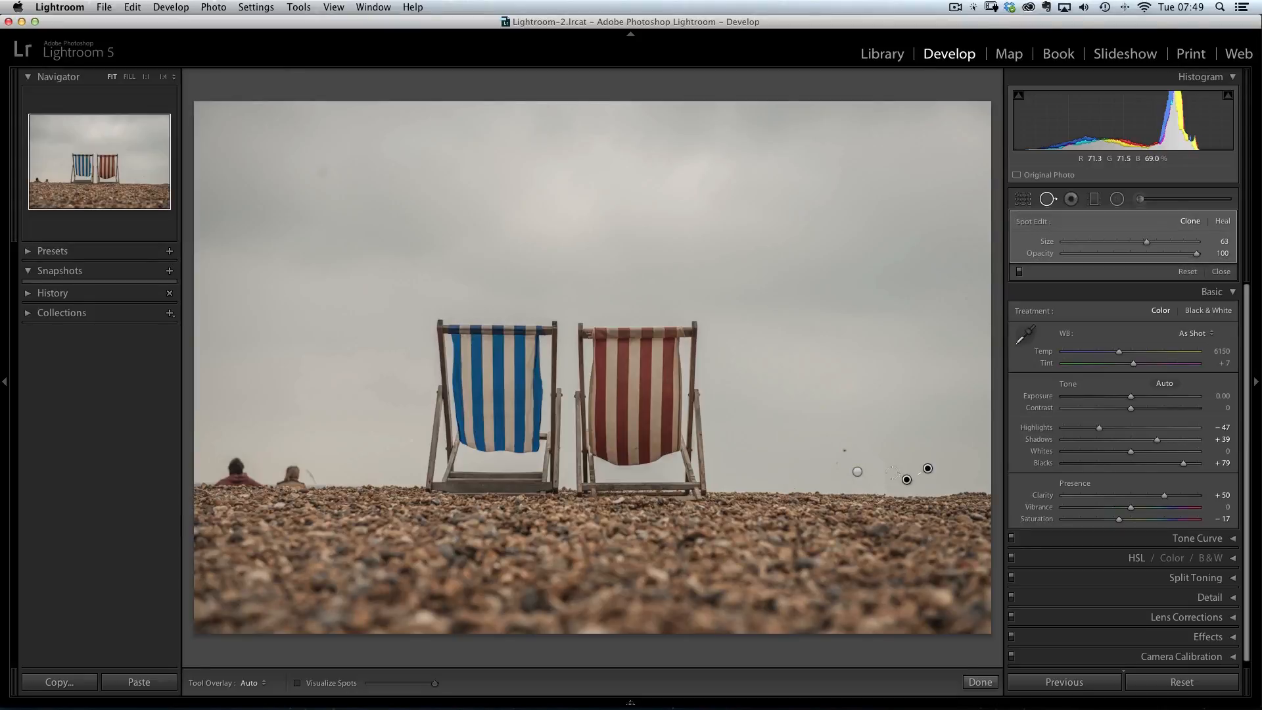
mouse_move(831, 447)
left_mouse_down()
mouse_move(844, 448)
mouse_move(826, 443)
left_mouse_up()
left_click(1049, 199)
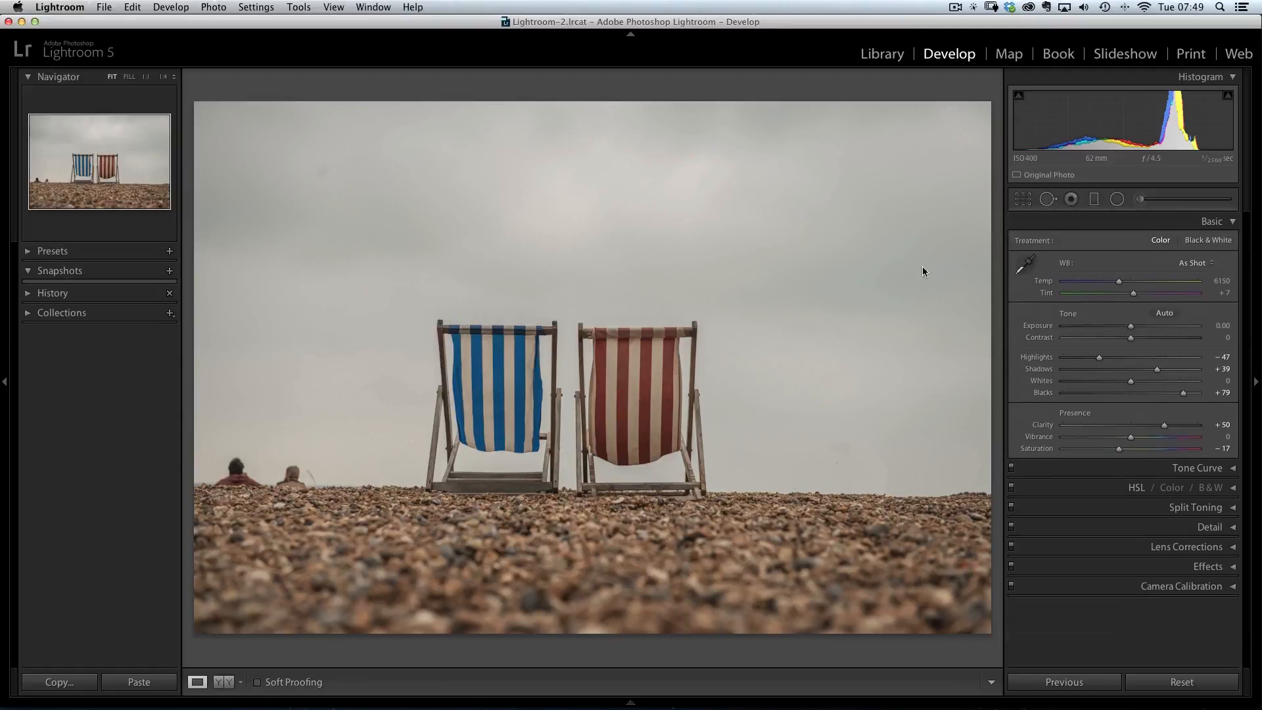
left_click(840, 231)
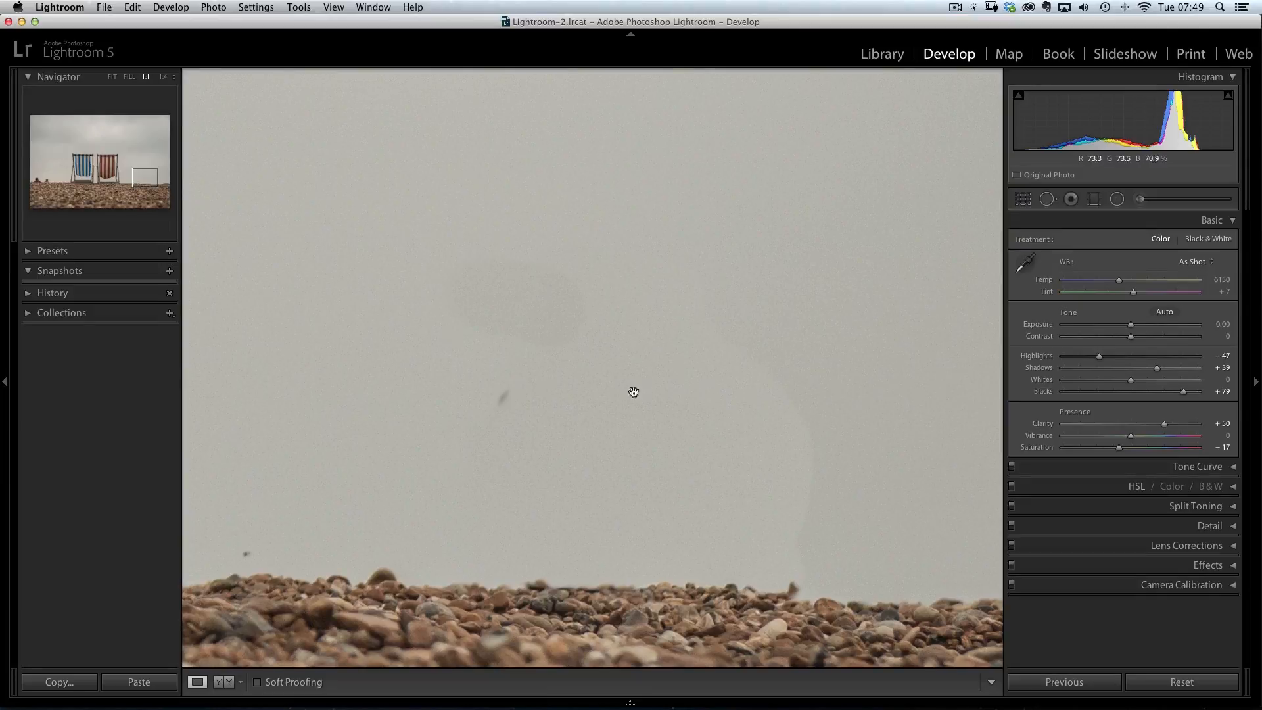
left_click(708, 399)
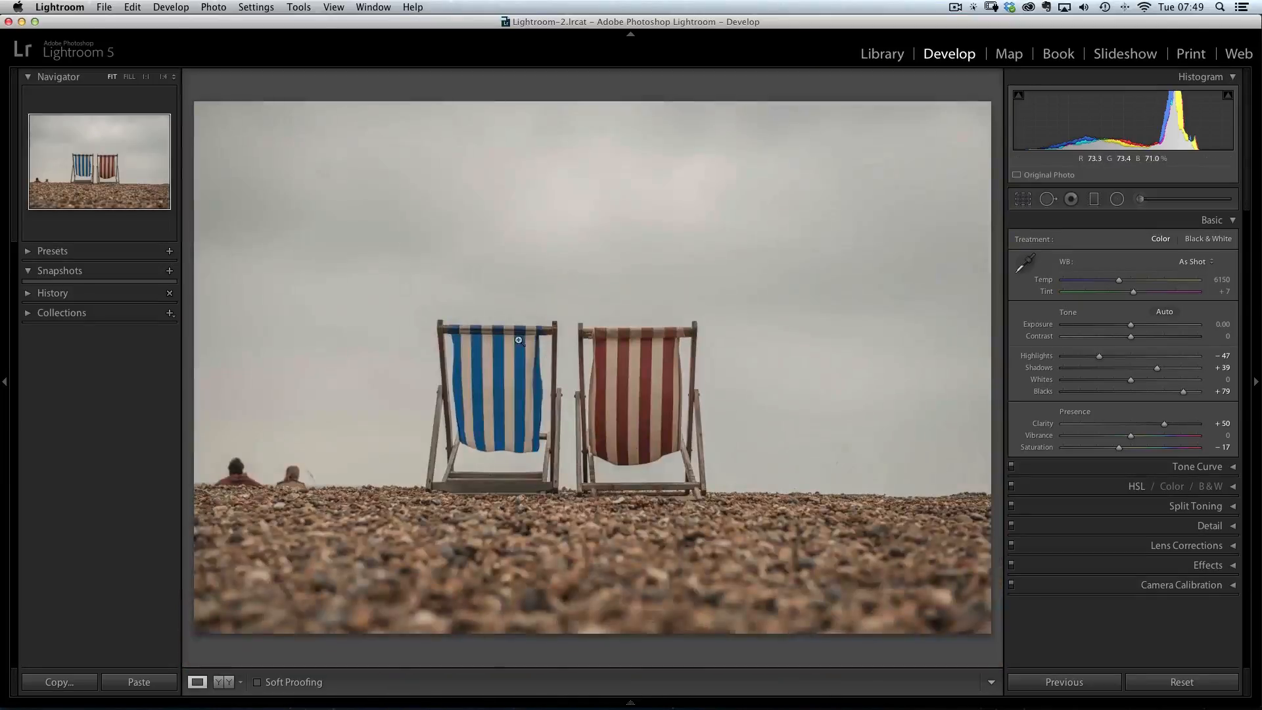
Clone out the two people on the horizon beside the blue chair with the Spot Removal brush
left_click(1048, 199)
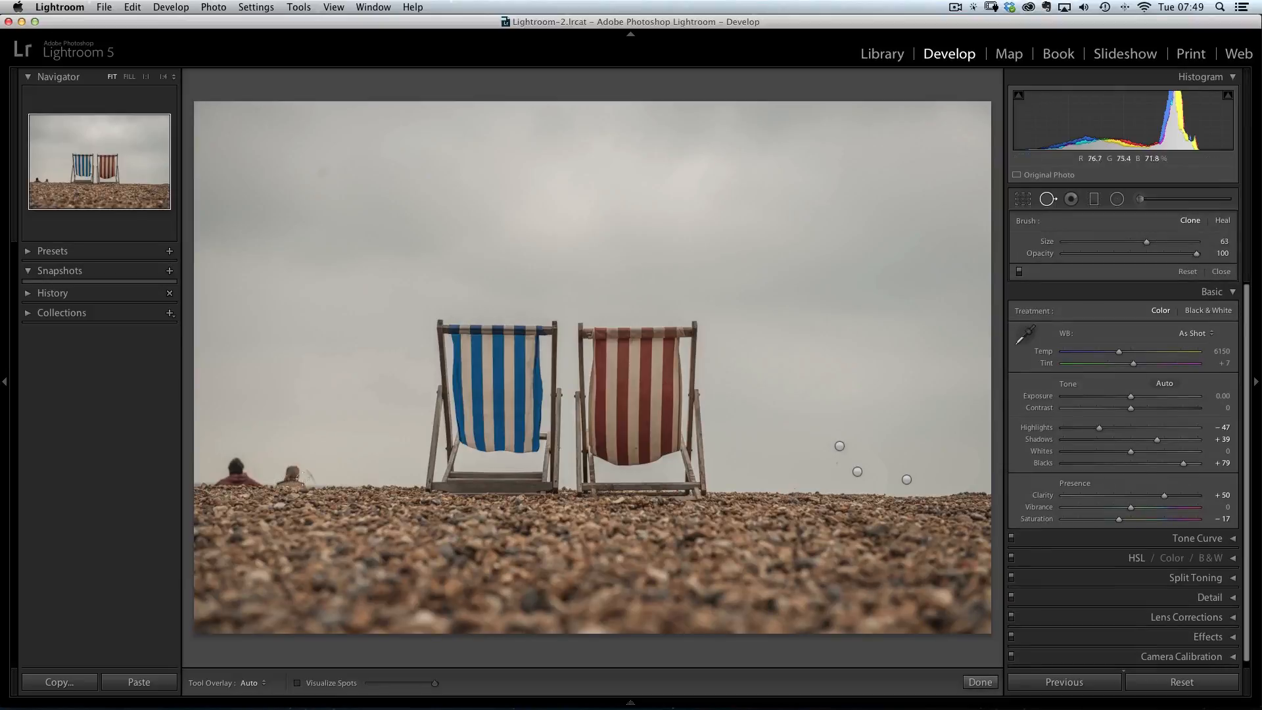
mouse_move(296, 468)
left_mouse_down()
mouse_move(322, 485)
mouse_move(297, 485)
mouse_move(288, 468)
mouse_move(294, 487)
left_mouse_up()
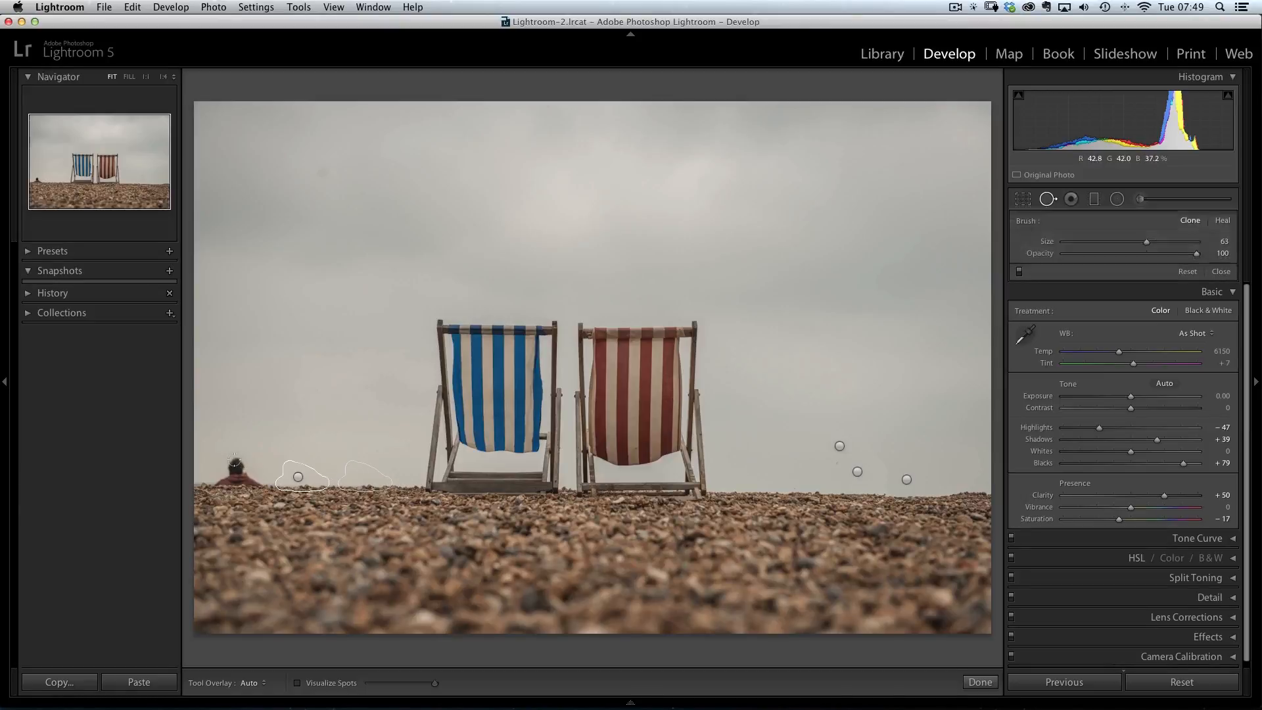
mouse_move(235, 461)
left_mouse_down()
mouse_move(270, 482)
mouse_move(216, 484)
mouse_move(230, 462)
left_mouse_up()
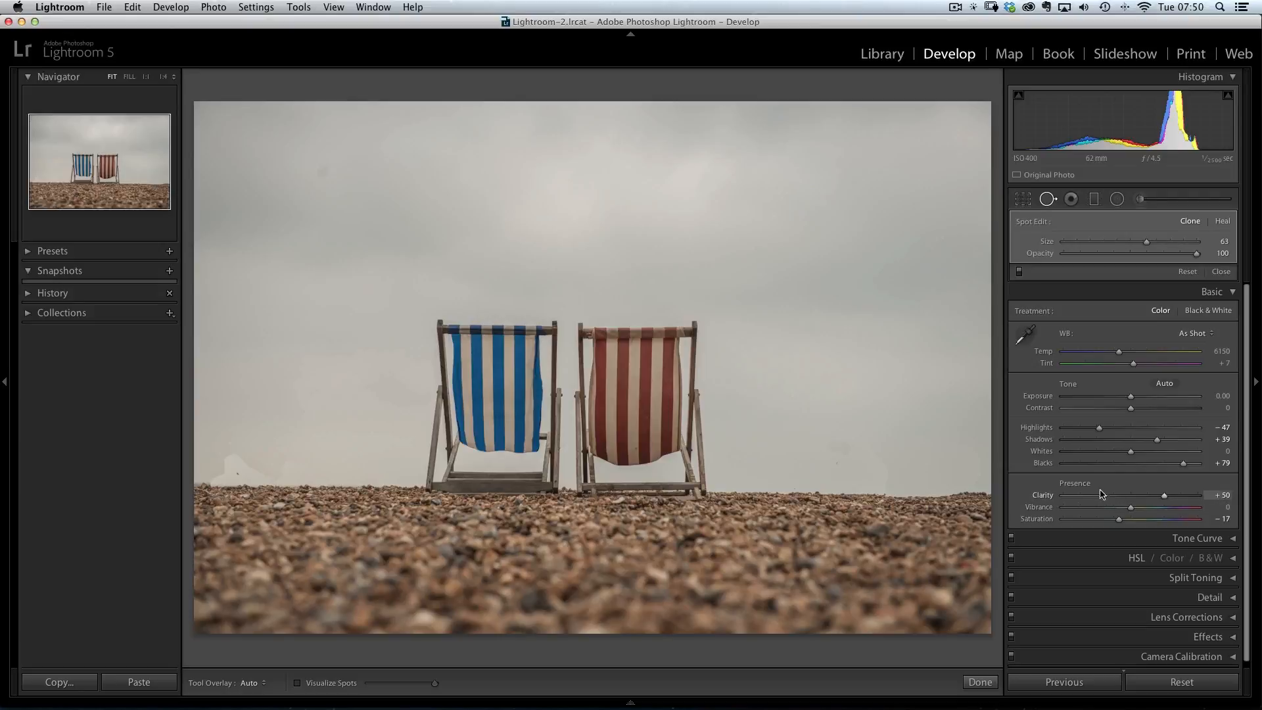
Send the retouched deckchair photo to Photoshop as a Smart Object
left_click(217, 9)
mouse_move(253, 78)
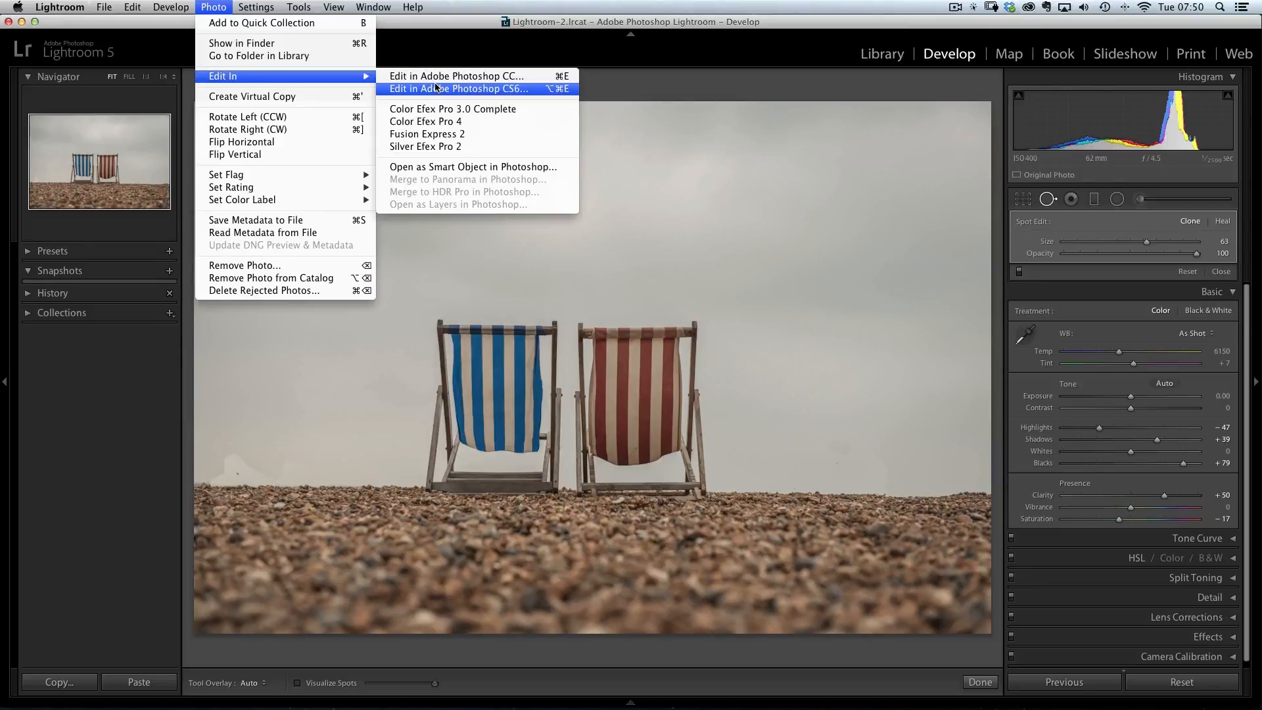
left_click(425, 171)
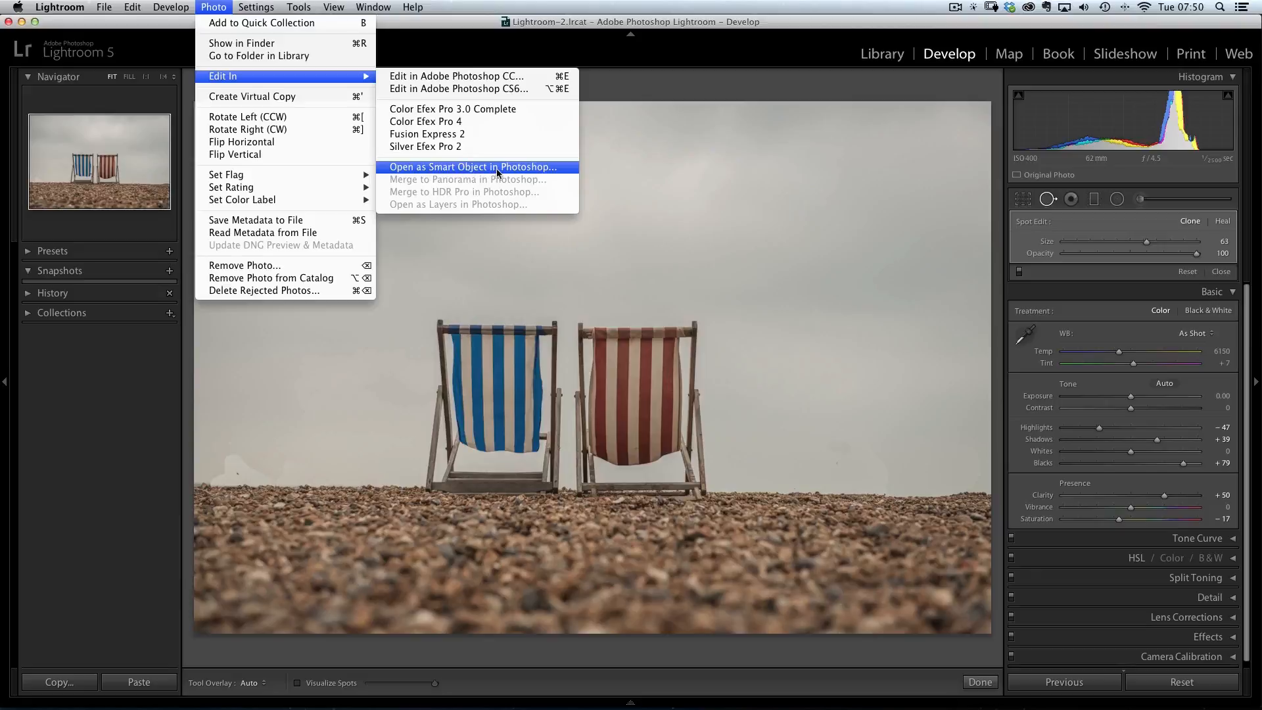
left_click(522, 167)
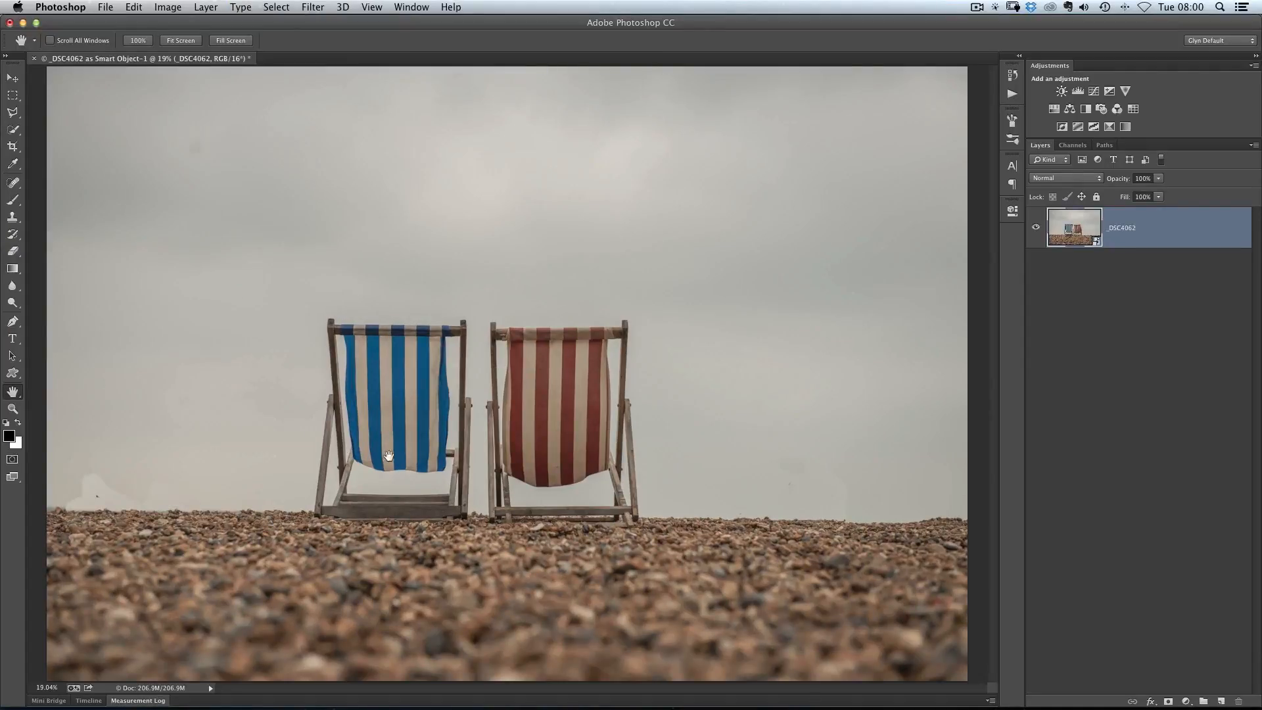
Add a blank layer above the photo and set the Clone Stamp brush hardness to 0%
scroll(710, 506, "down", 3)
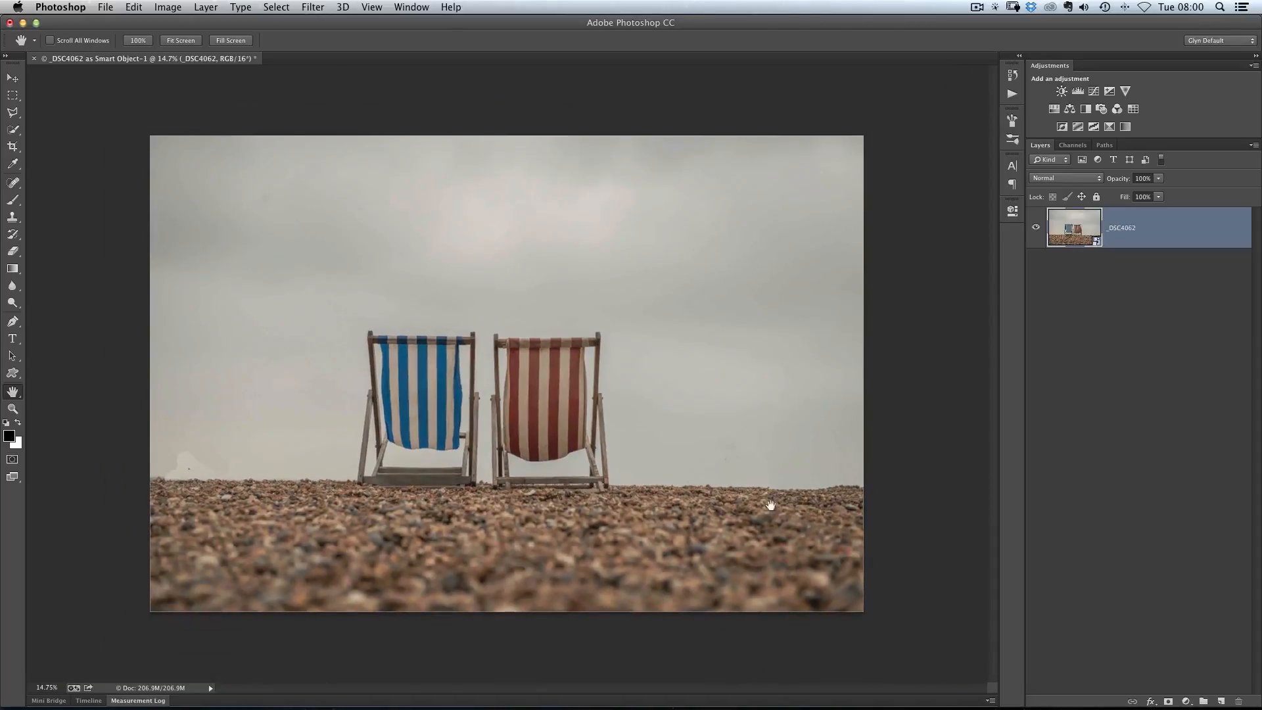
scroll(777, 484, "up", 5)
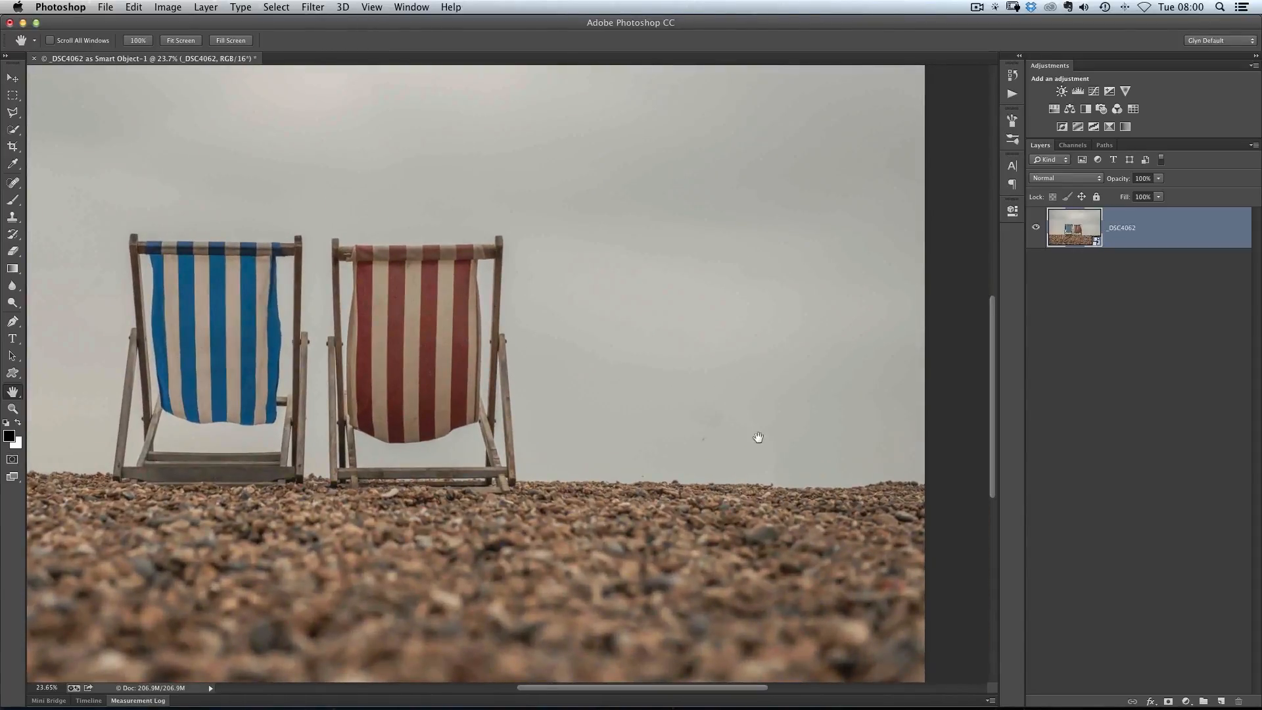
scroll(779, 442, "up", 5)
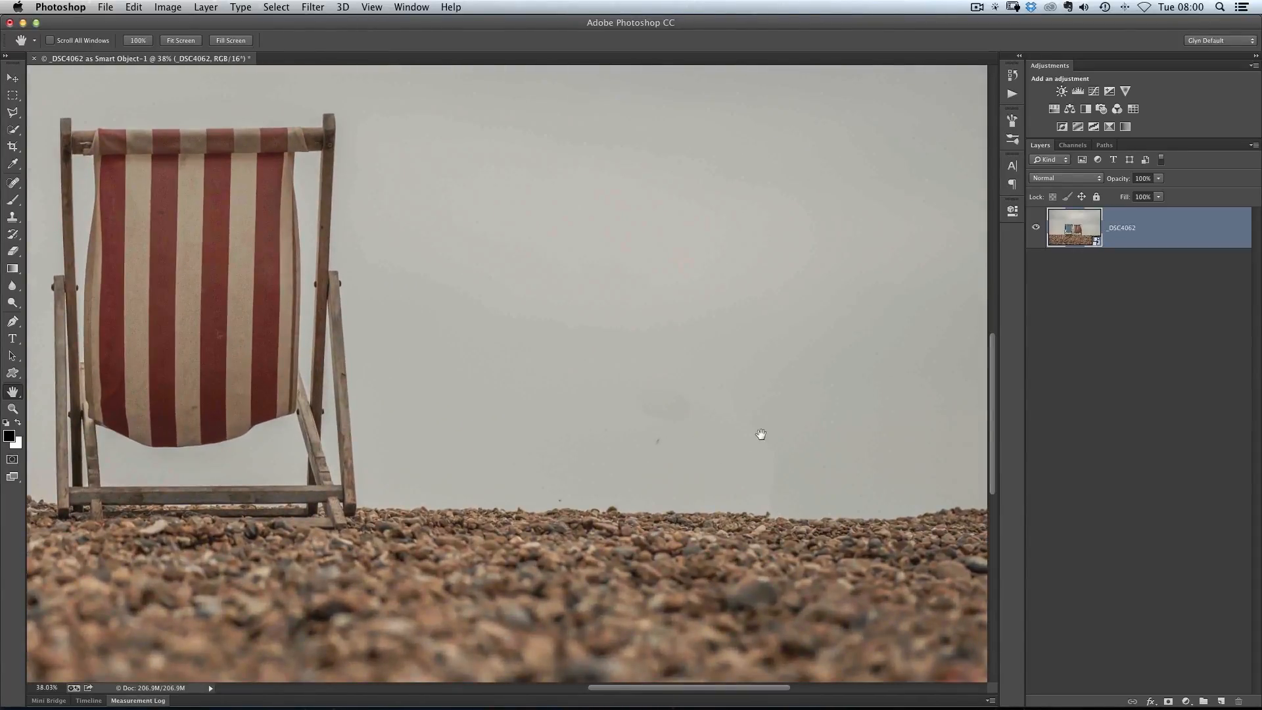
scroll(687, 440, "down", 3)
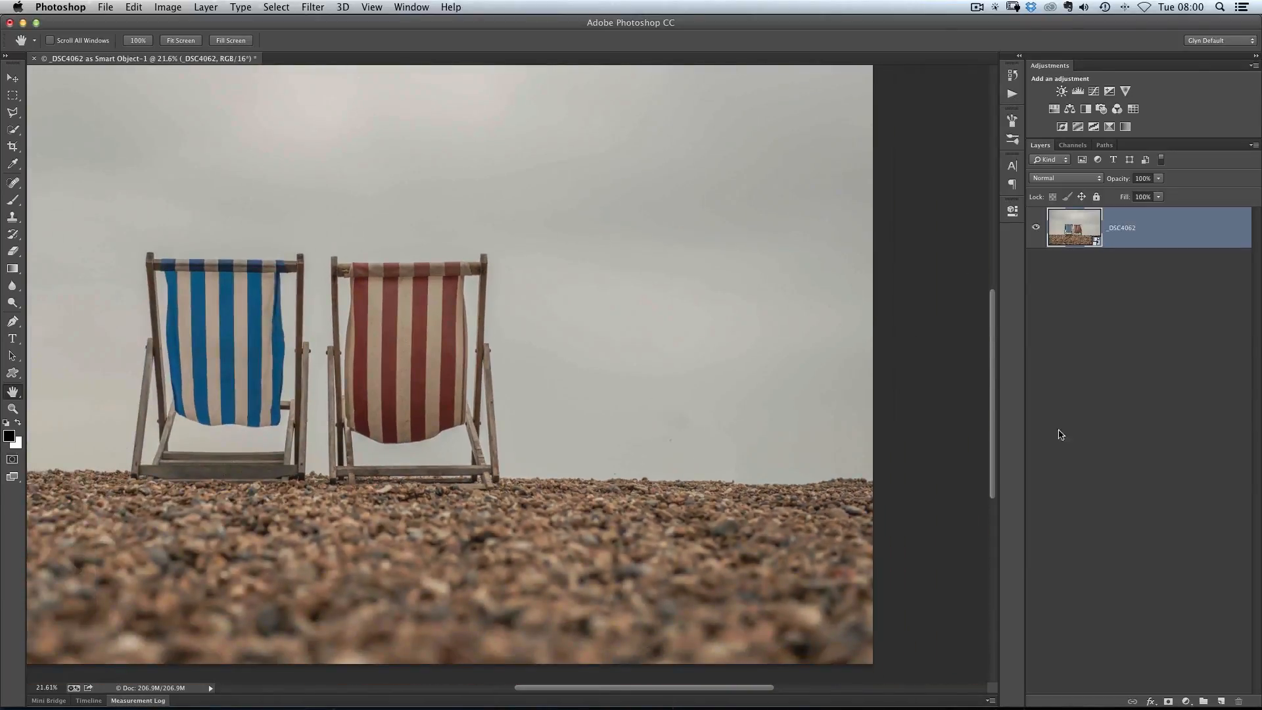
left_click(1222, 702)
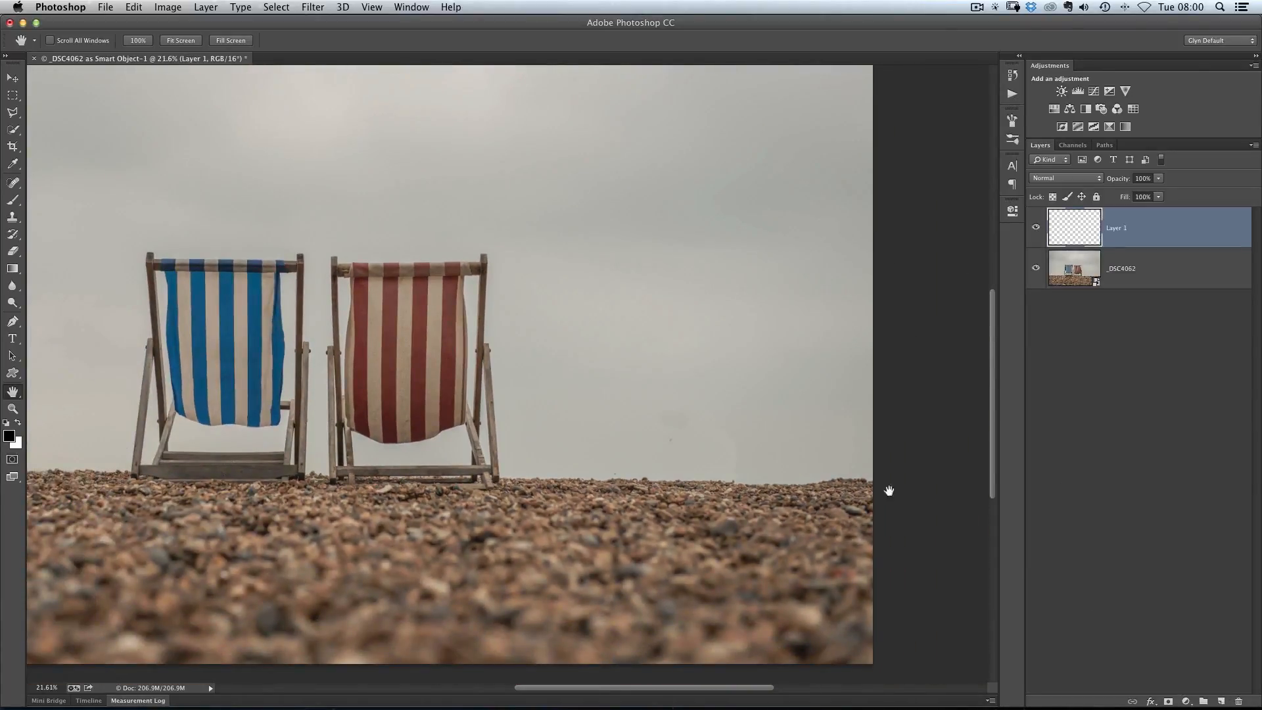
key("s")
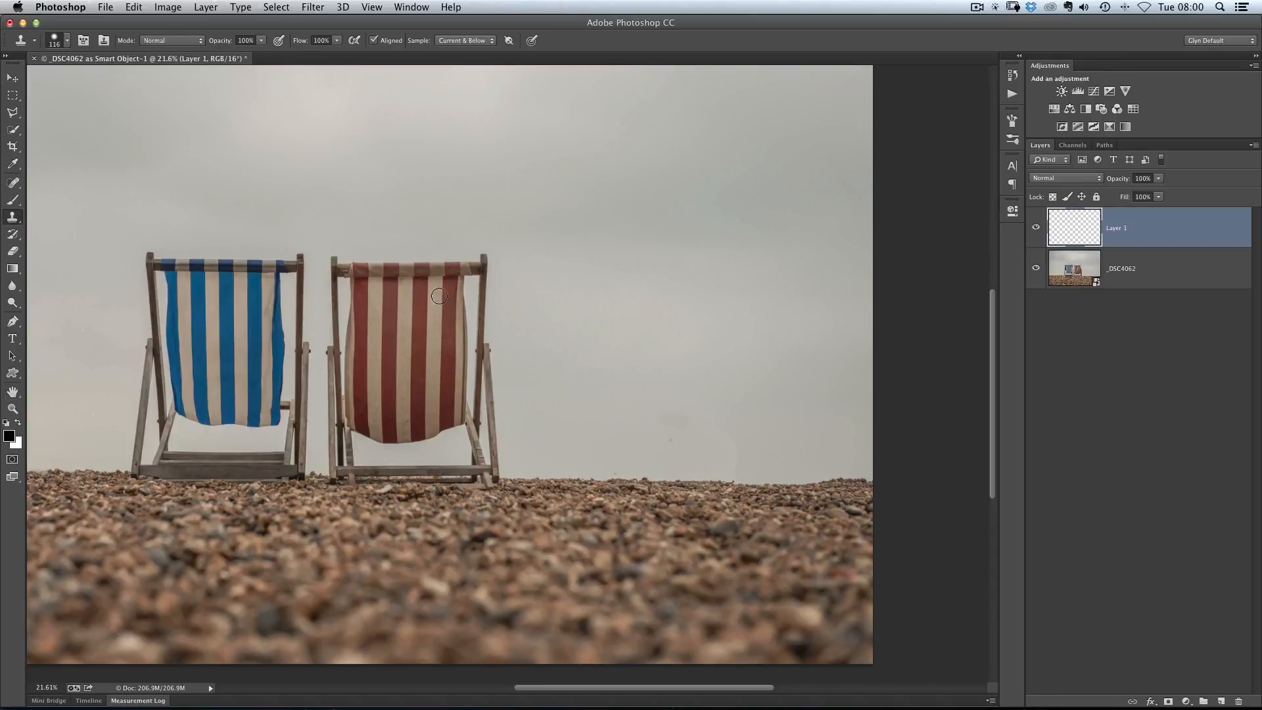
right_click(698, 252)
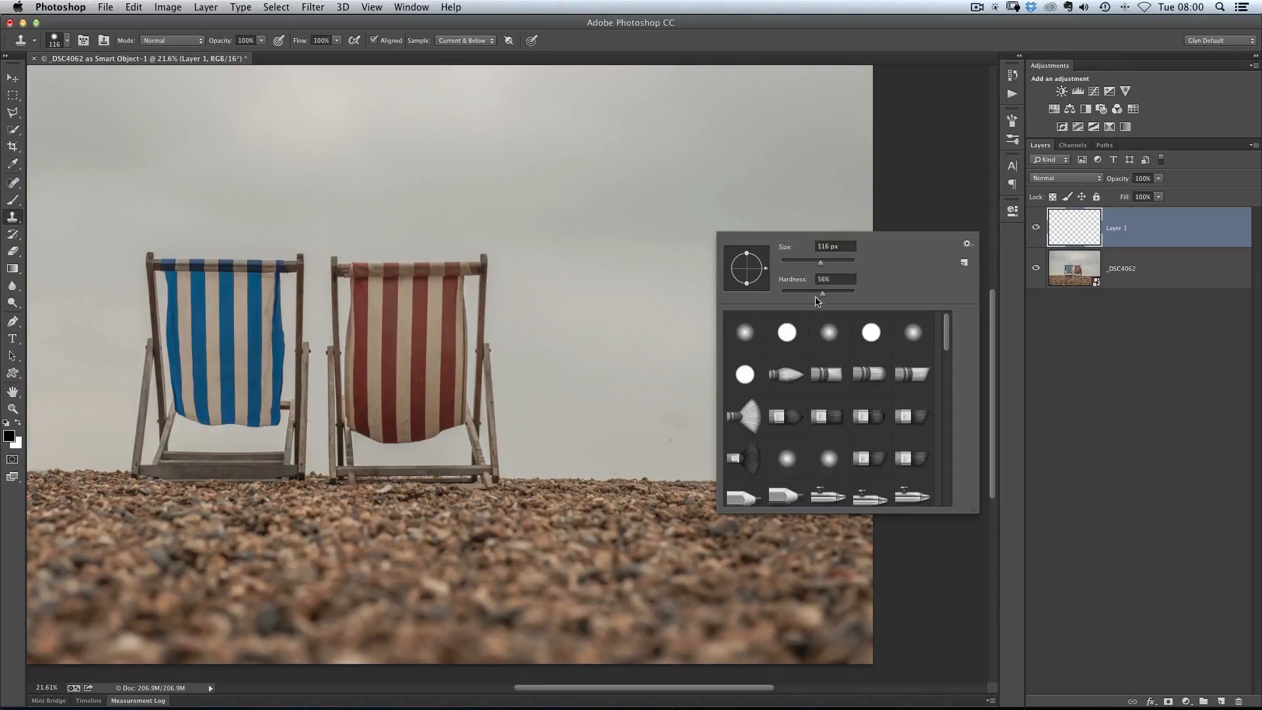
left_click_drag(821, 296, 779, 296)
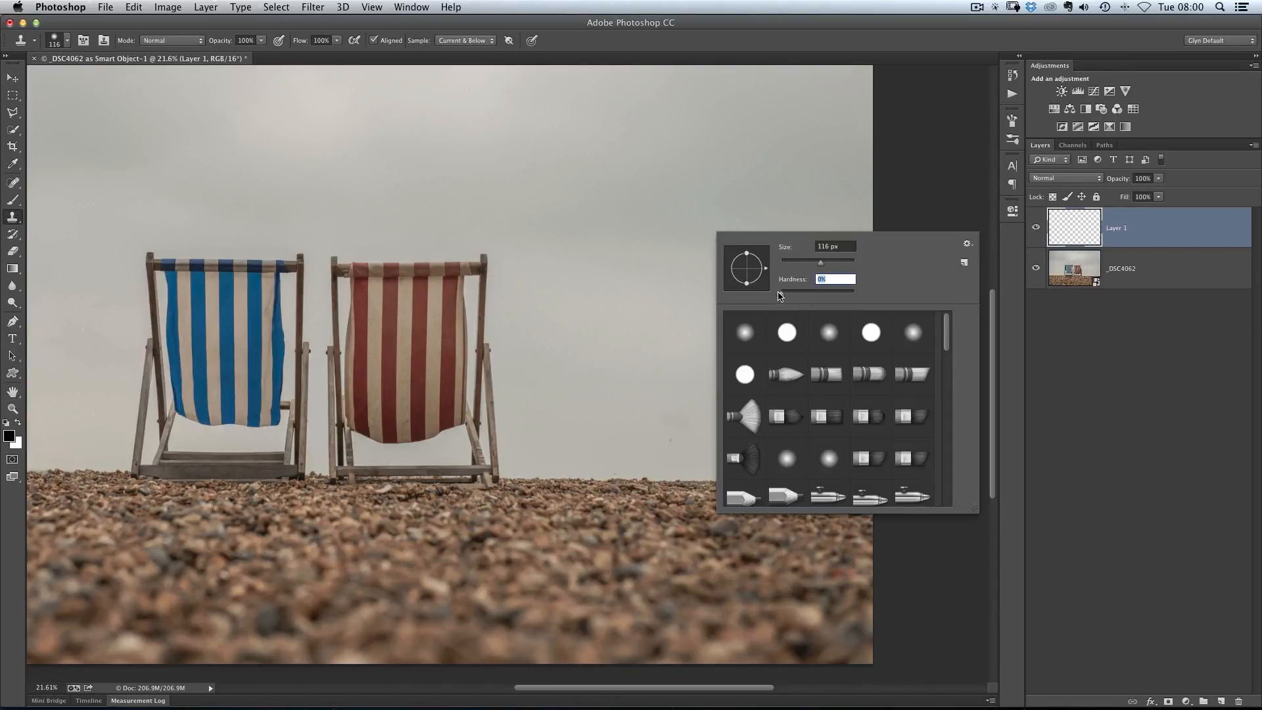
left_click(692, 44)
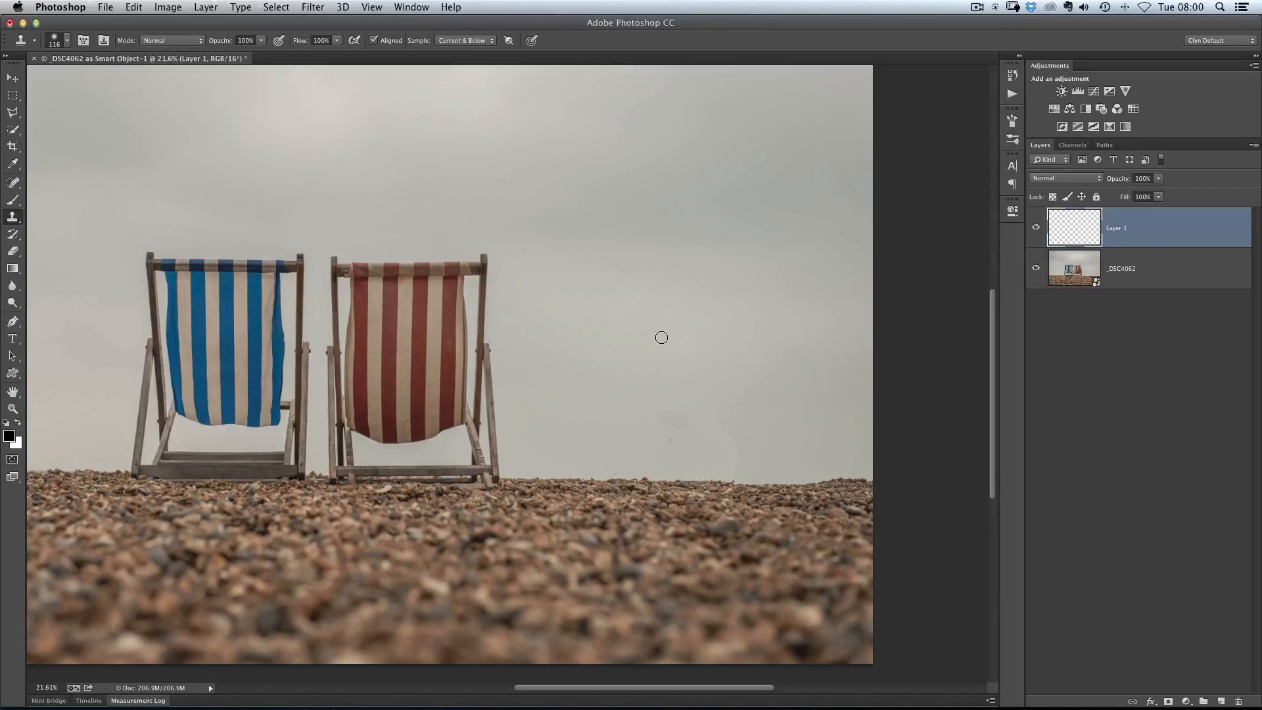
Blend away the patchy sky beside the red chair on the new layer with a size 473 Clone Stamp at 30% opacity
key("3")
left_click_drag(676, 319, 708, 330)
mouse_move(749, 423)
left_mouse_down()
mouse_move(628, 420)
mouse_move(695, 405)
mouse_move(746, 438)
mouse_move(673, 419)
left_mouse_up()
left_click(749, 497)
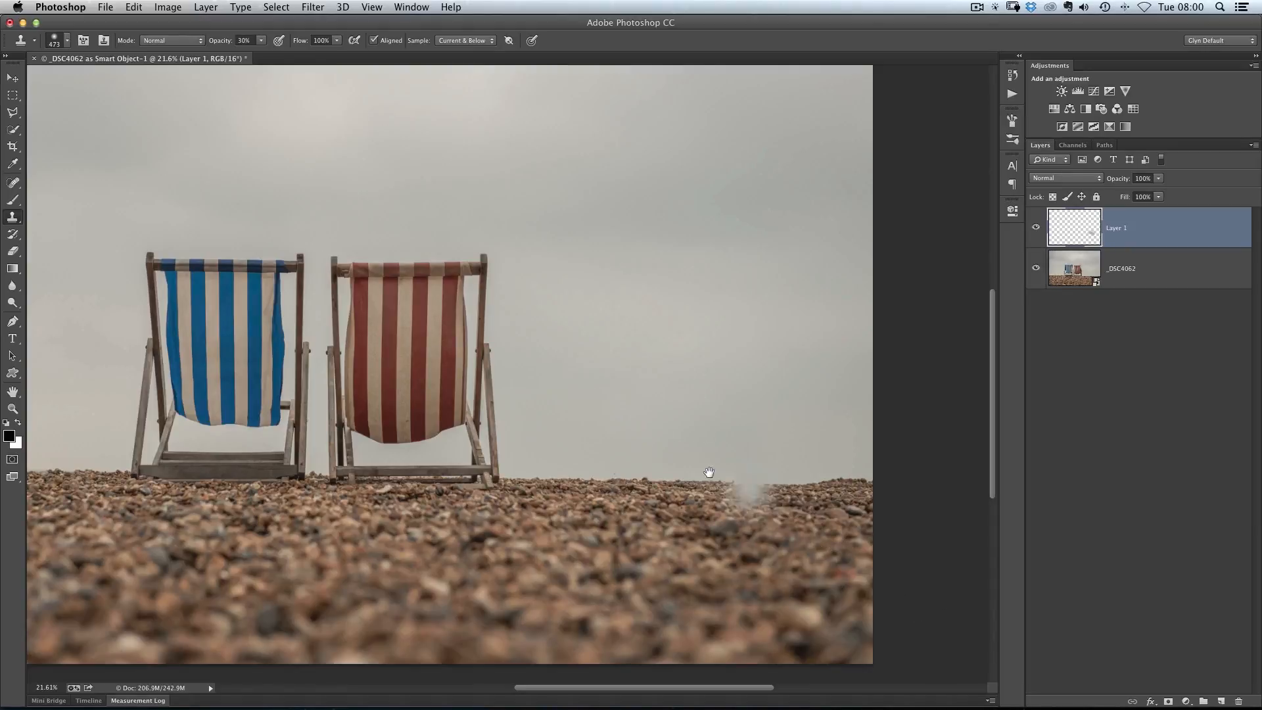
key("super+z")
left_click_drag(737, 448, 779, 500)
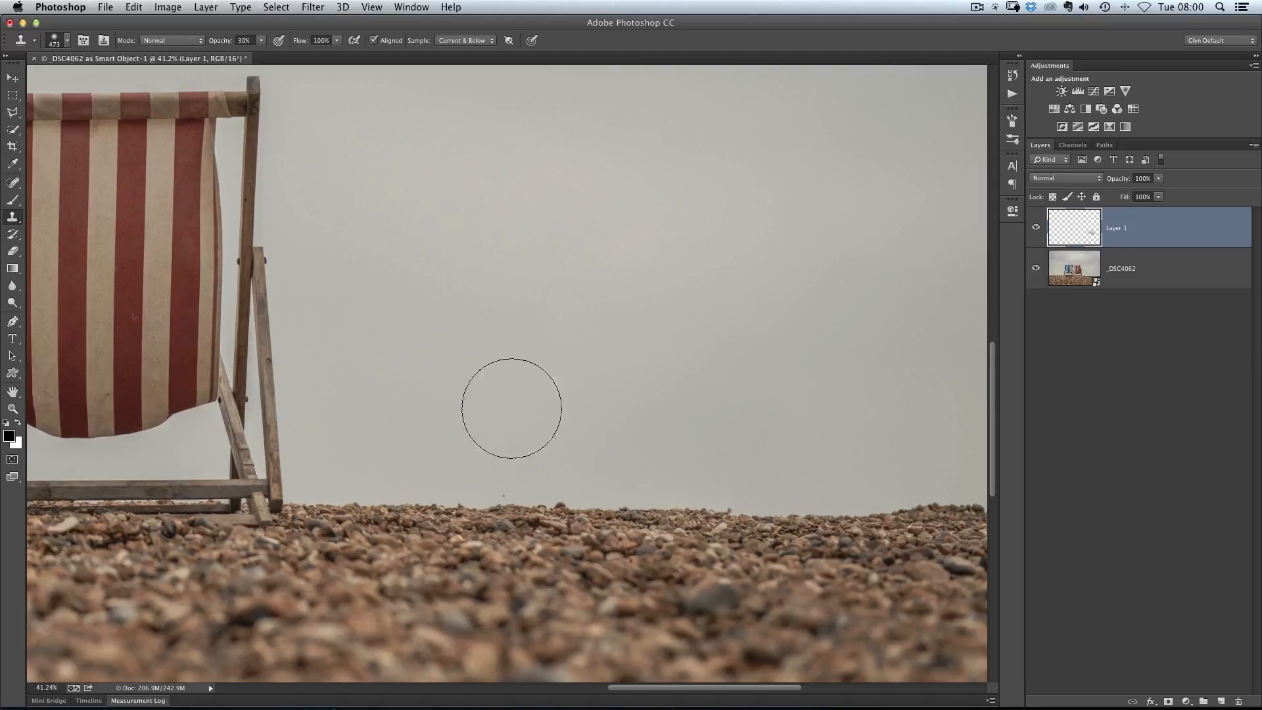
Toggle the retouching layer's visibility to compare the sky before and after cloning
left_click(1036, 229)
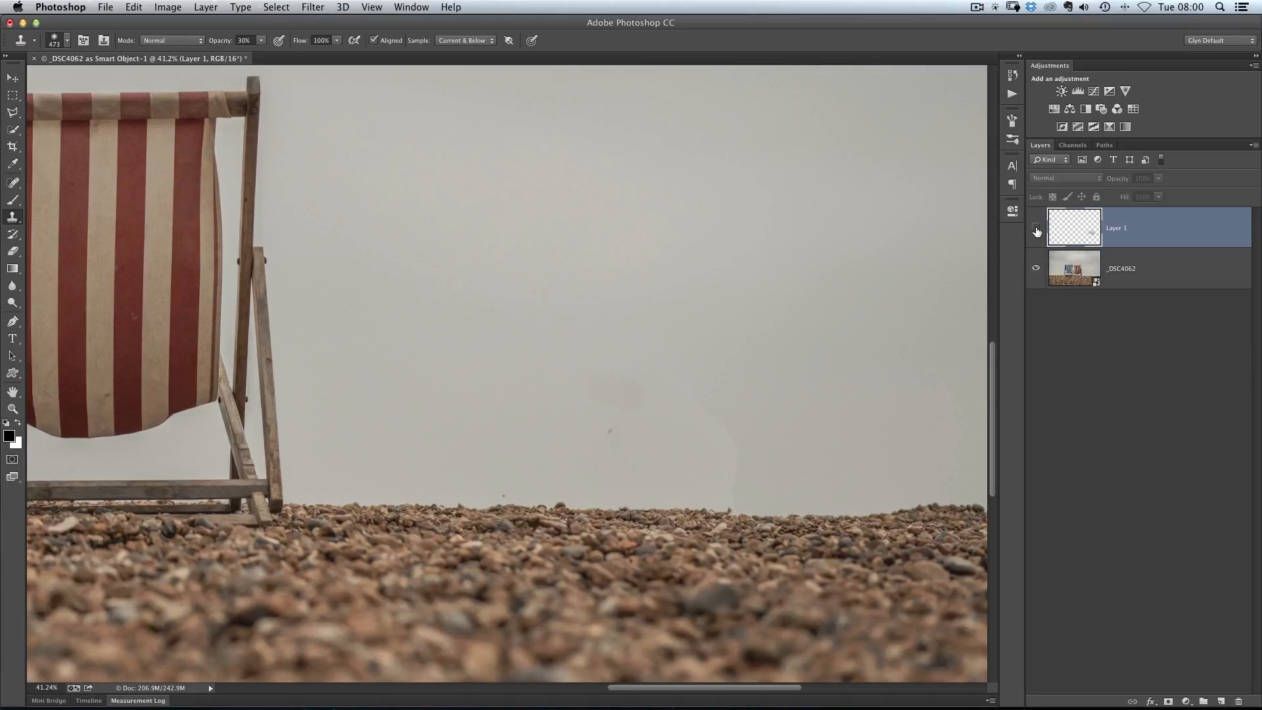
left_click(1036, 230)
left_click(1037, 229)
left_click(1037, 231)
left_click(1037, 234)
left_click(1037, 236)
left_click(1037, 237)
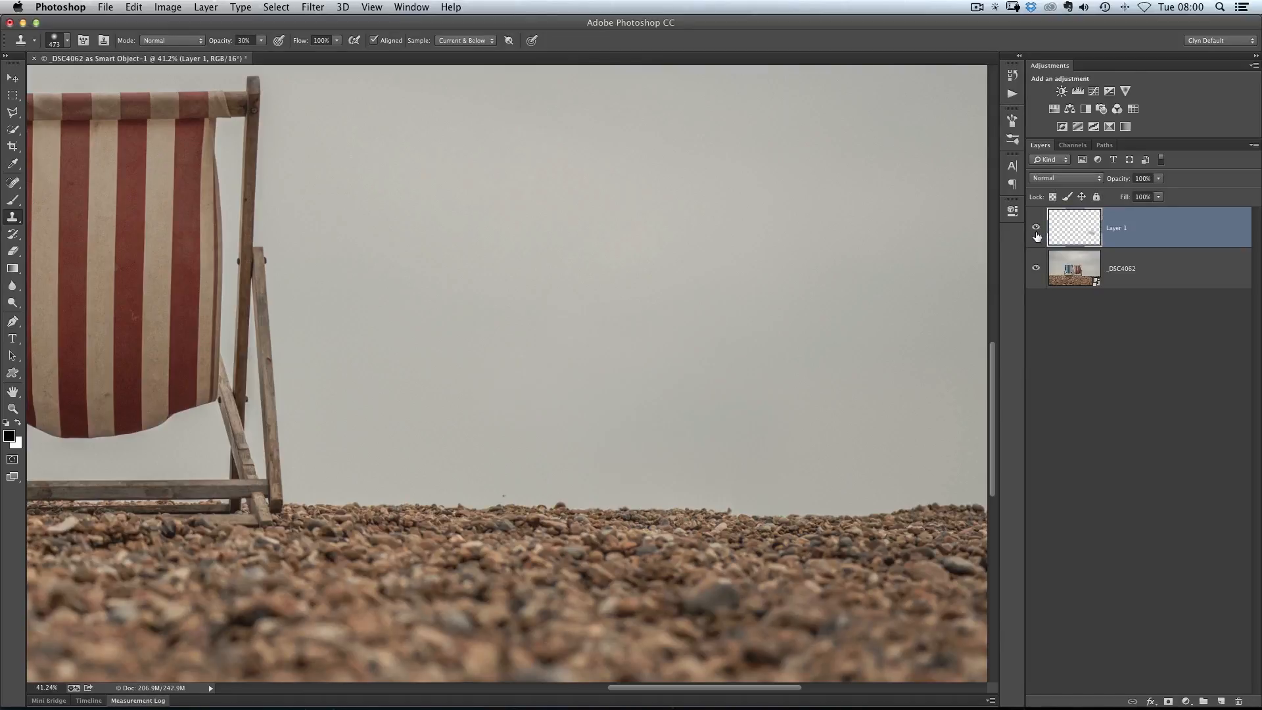
Blend away the patchy sky and dark speck left of the blue chair using a smaller Clone Stamp at 30% opacity
key("super+0")
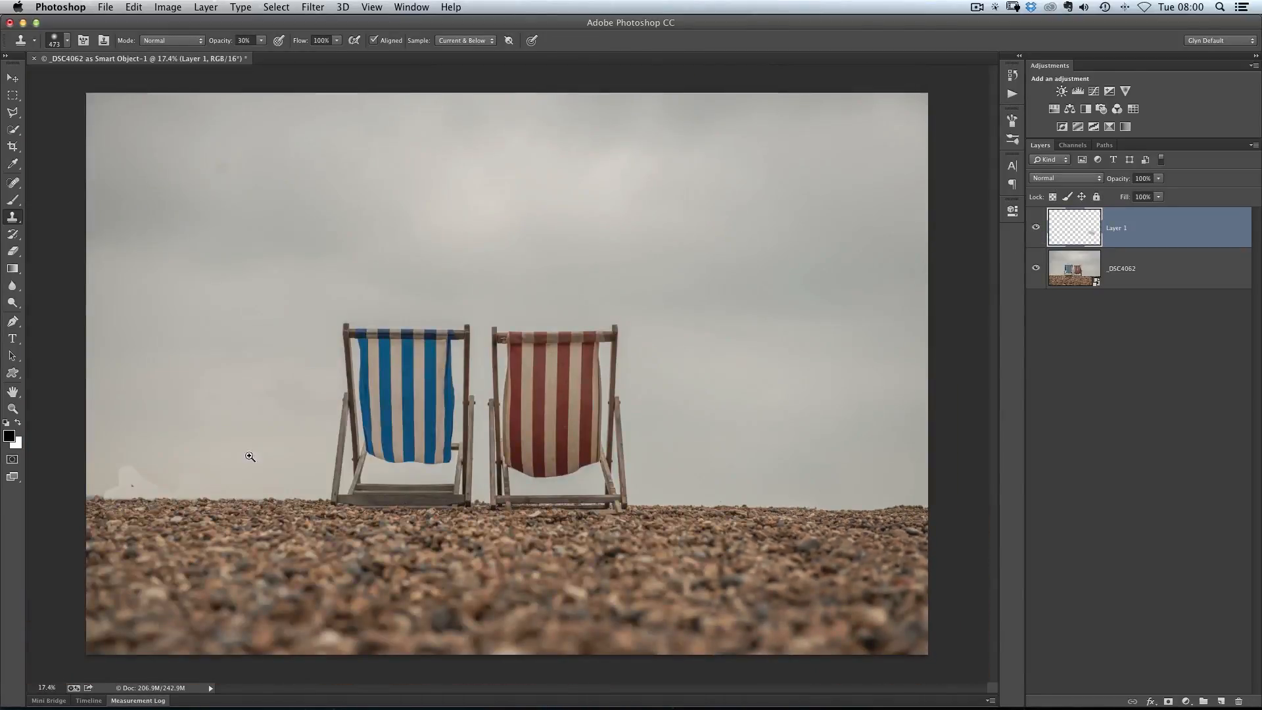
left_click_drag(250, 456, 498, 422)
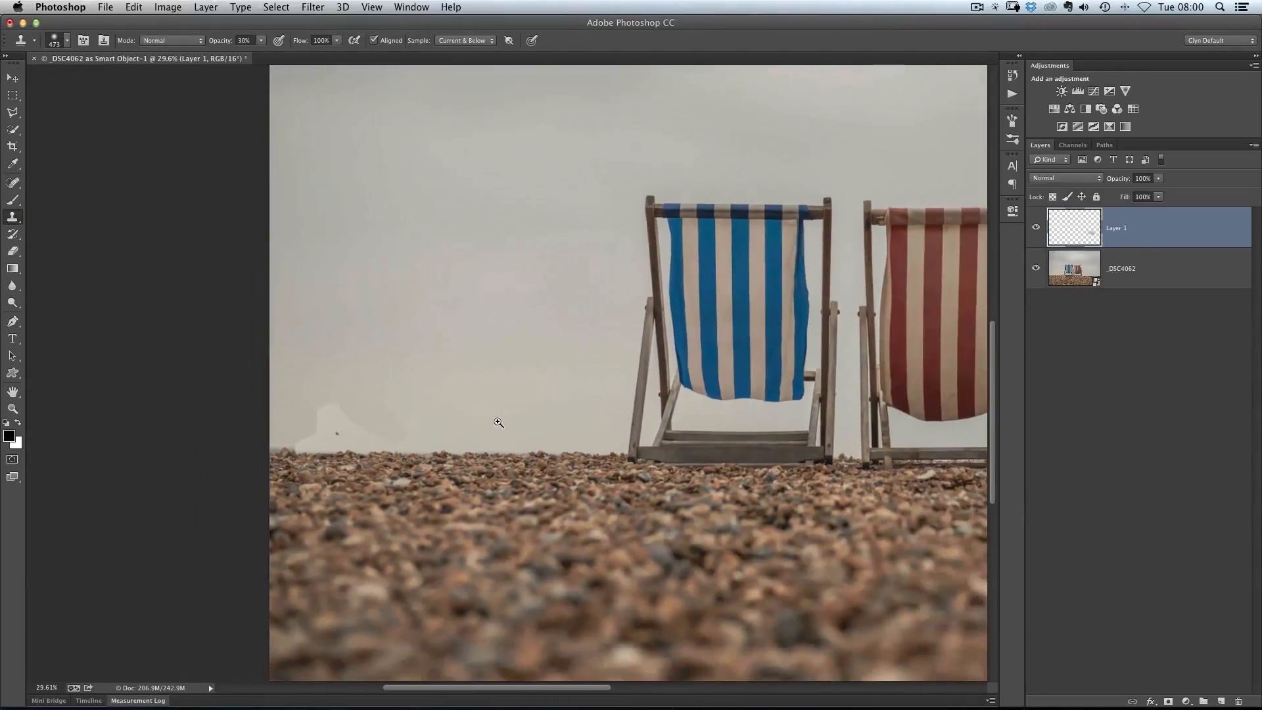
left_click(360, 321, "ctrl+alt")
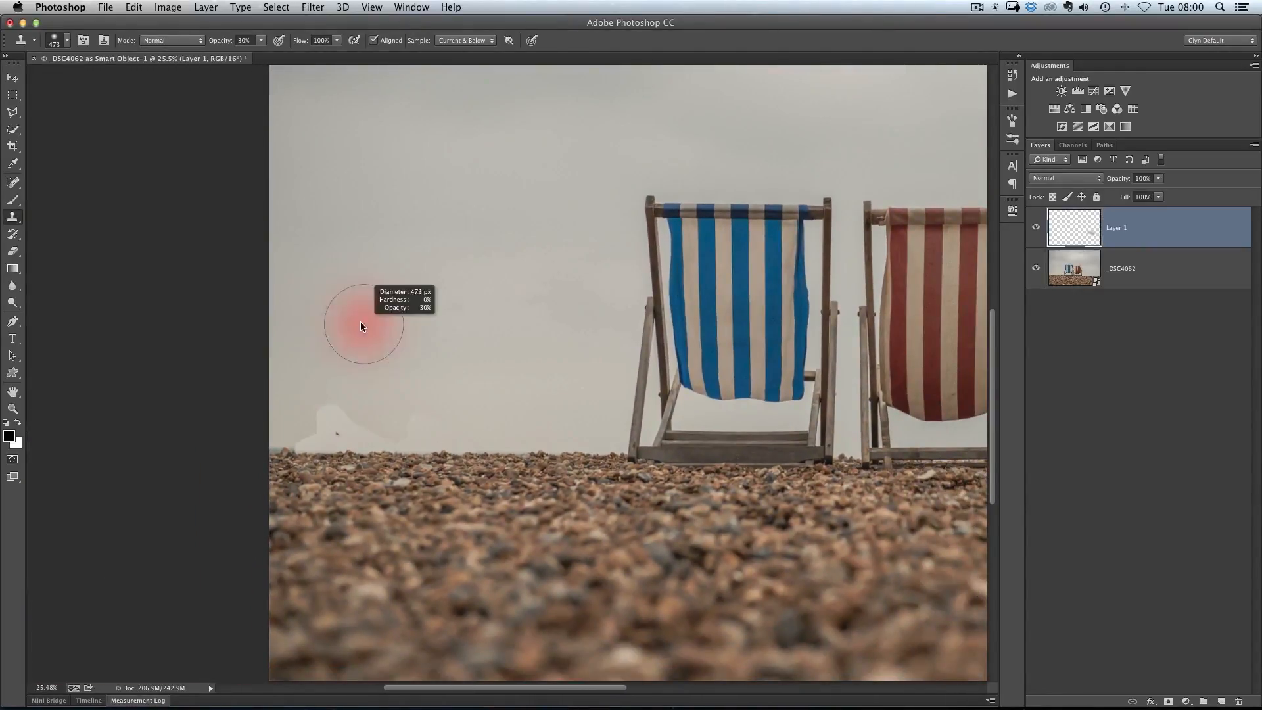
left_click_drag(360, 322, 353, 322)
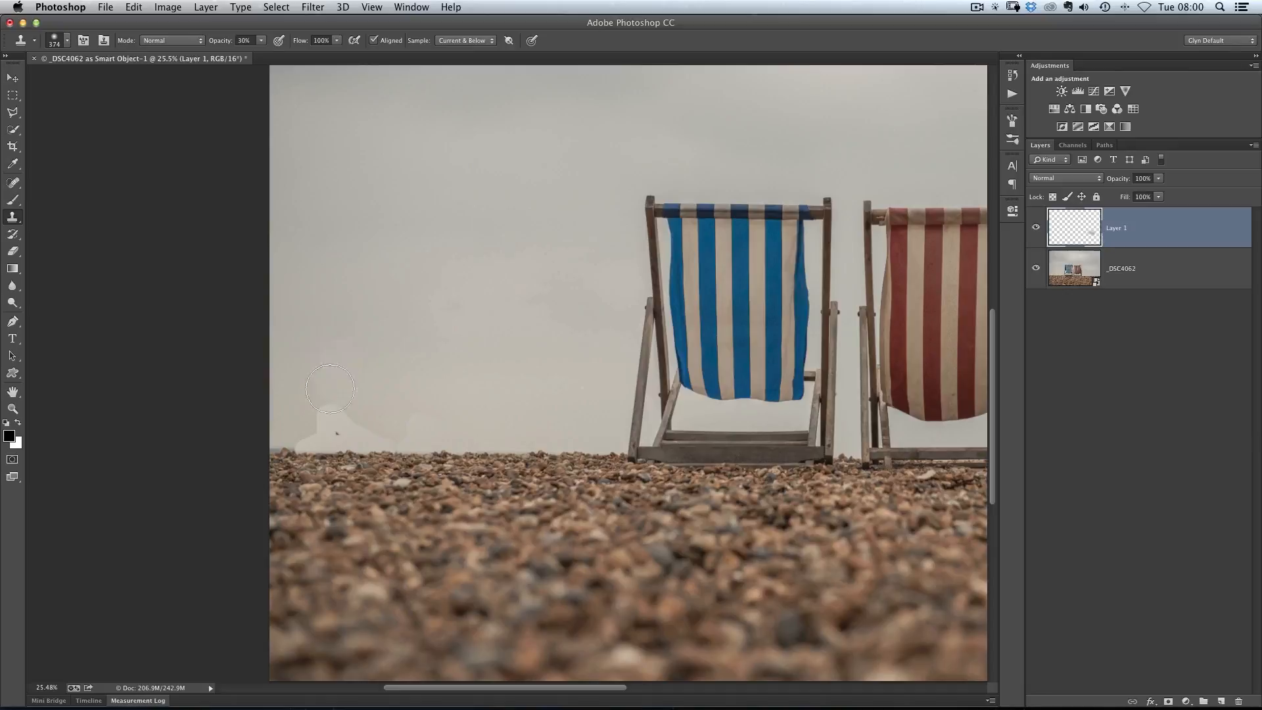
left_click(339, 337, "alt")
mouse_move(304, 408)
left_mouse_down()
mouse_move(340, 411)
mouse_move(318, 407)
mouse_move(368, 414)
mouse_move(292, 428)
mouse_move(438, 417)
mouse_move(403, 413)
mouse_move(429, 427)
mouse_move(319, 416)
mouse_move(291, 428)
mouse_move(466, 408)
mouse_move(423, 359)
mouse_move(443, 360)
mouse_move(330, 345)
mouse_move(301, 388)
mouse_move(392, 355)
mouse_move(420, 404)
mouse_move(532, 402)
mouse_move(313, 393)
mouse_move(294, 409)
mouse_move(378, 414)
left_mouse_up()
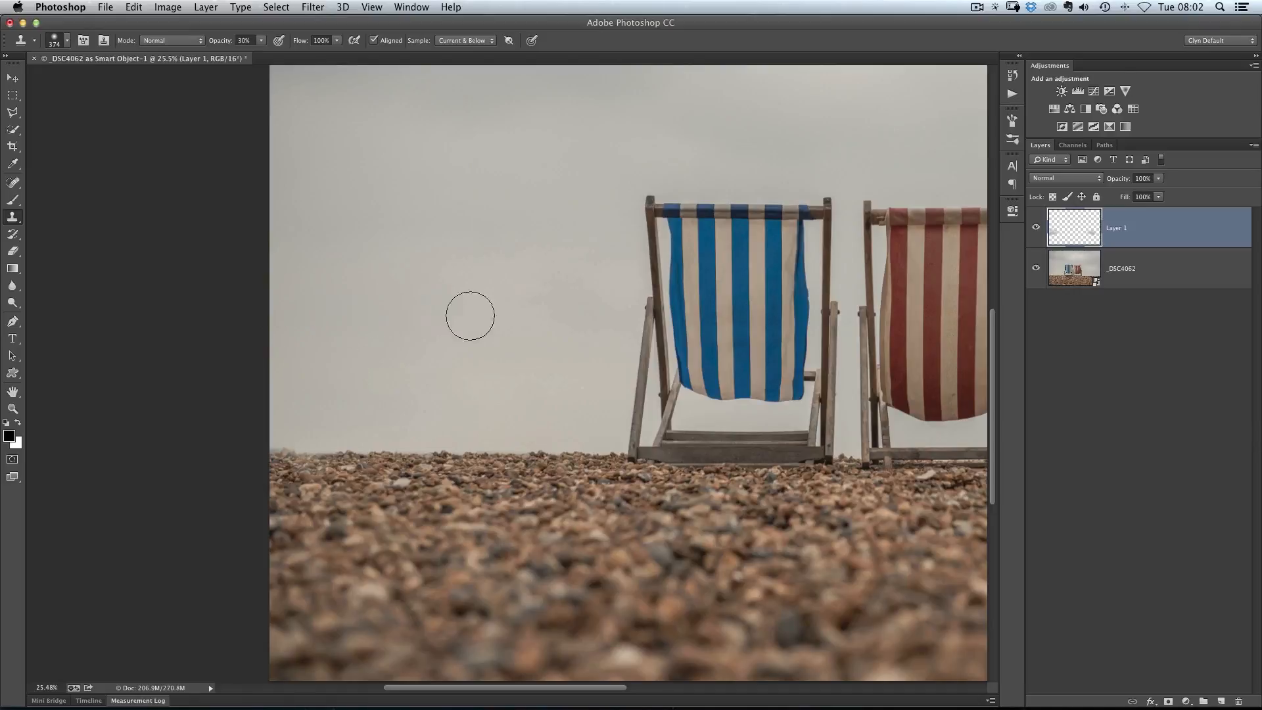
Compare the sky beside the blue chair with and without the cloned retouching layer
left_click(1038, 230)
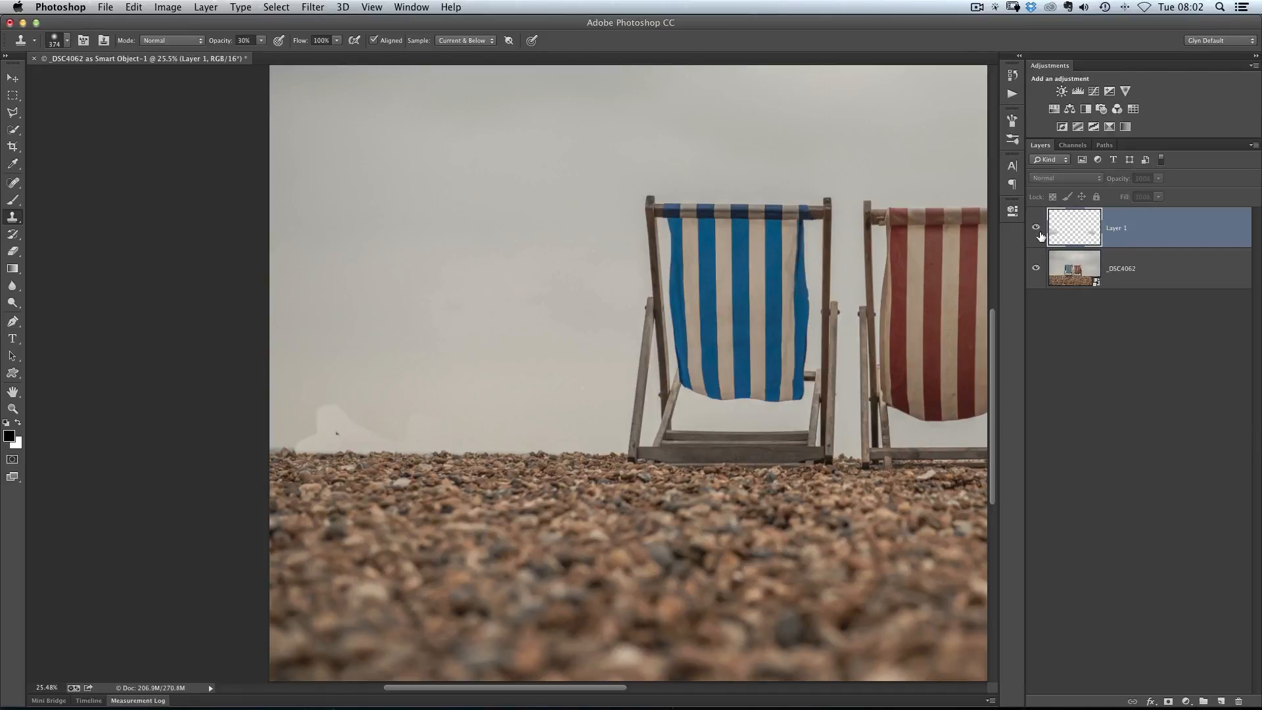
left_click(1038, 230)
left_click(1038, 231)
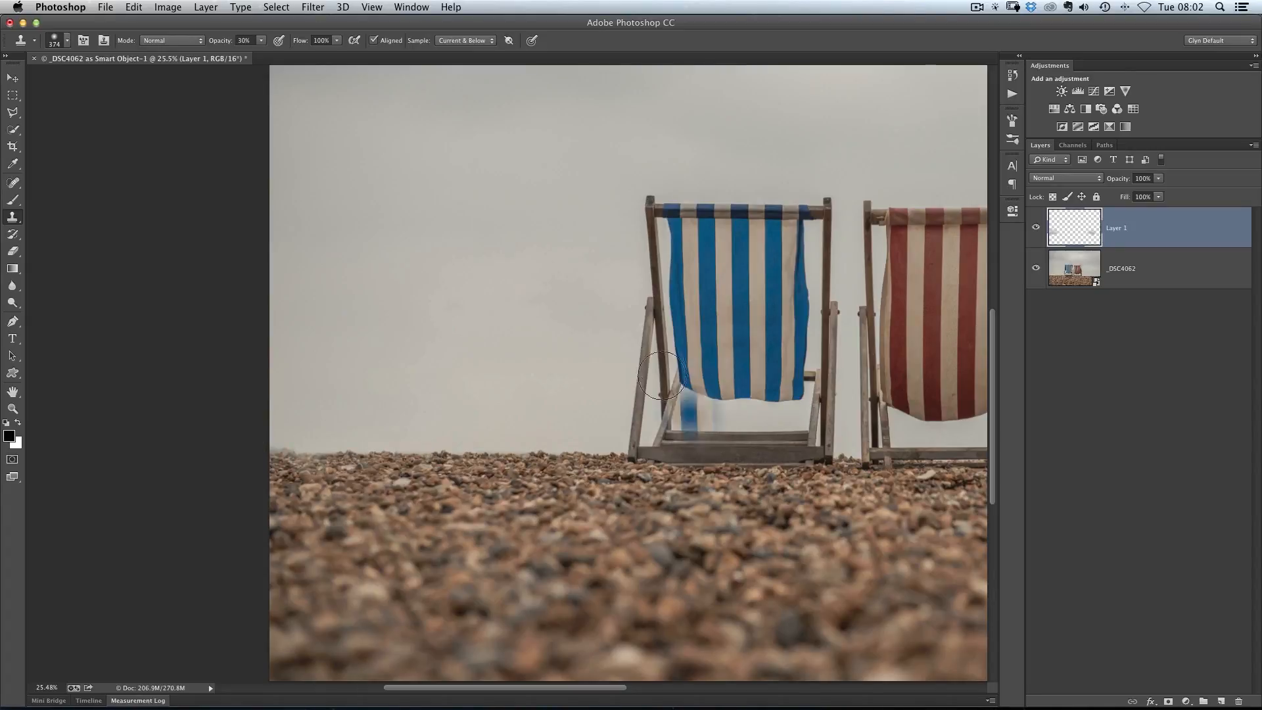
Rename the retouching layer "tones" and add a new blank layer named "cloning" above it
double_click(1121, 231)
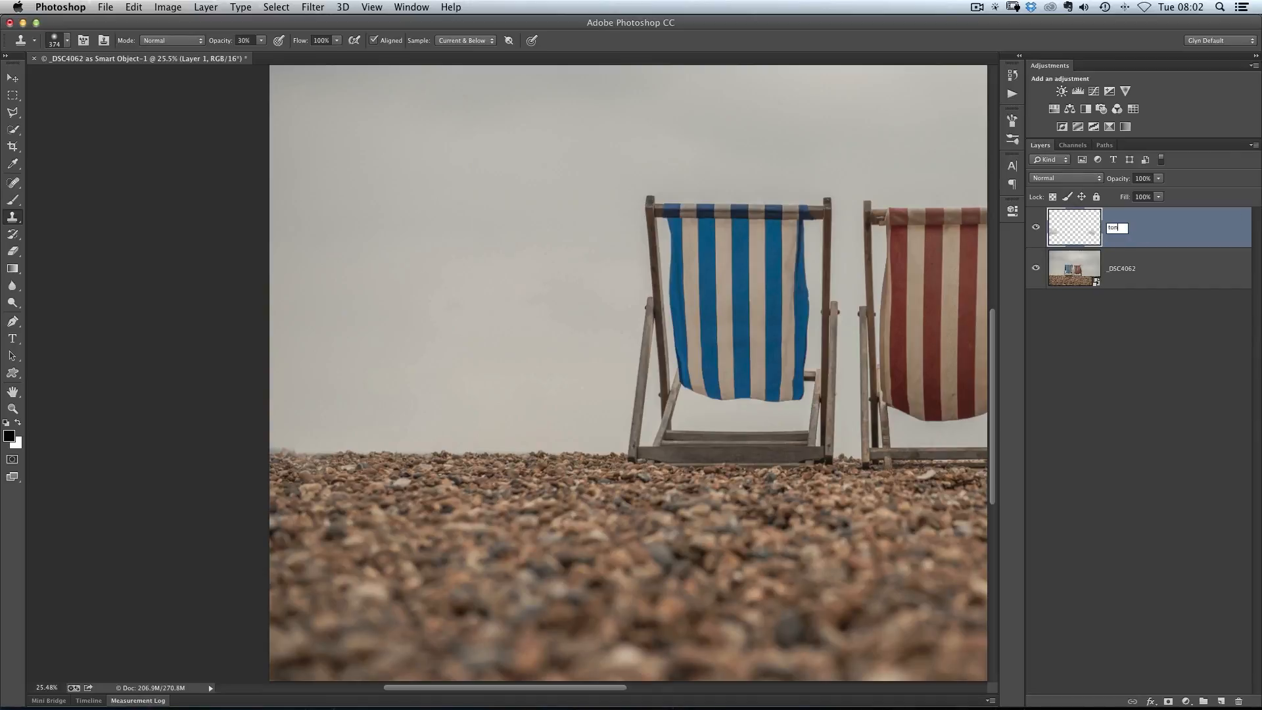
key("Return")
left_click(1219, 702)
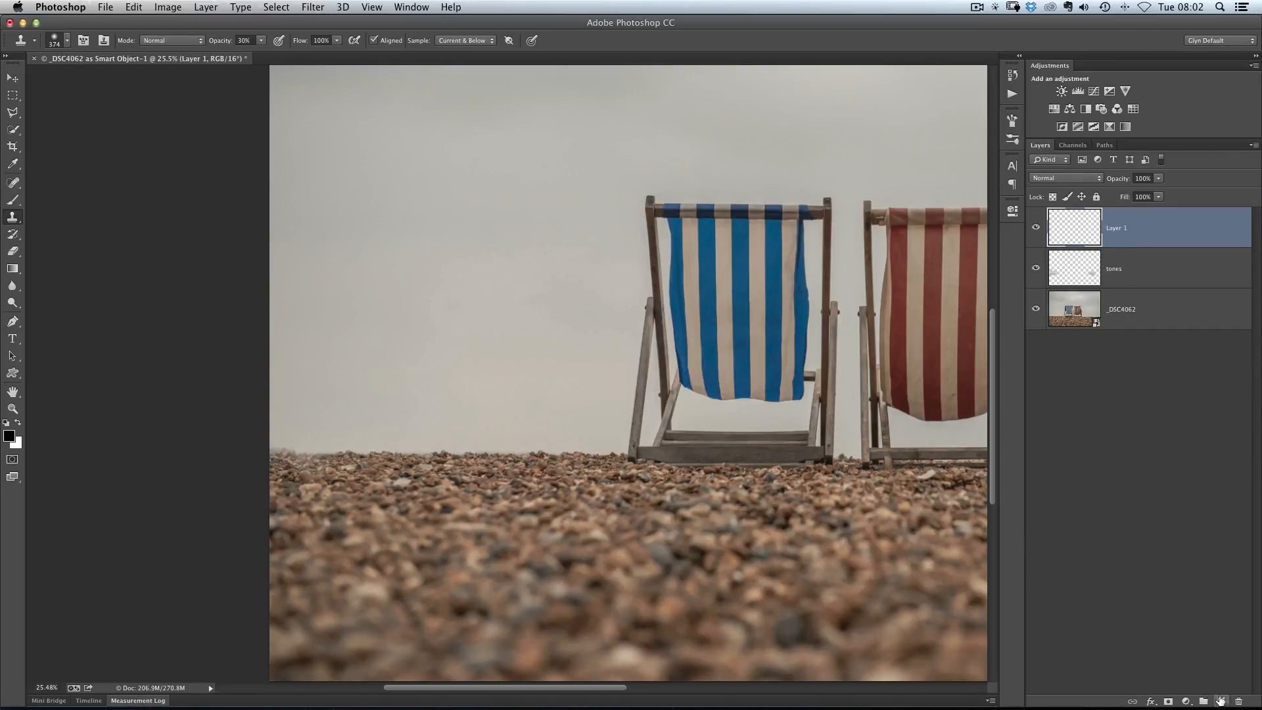
double_click(1115, 230)
key("Return")
Rebuild the blurred pebble horizon at the photo's left edge with a size 200 Clone Stamp at 100% opacity
key("0")
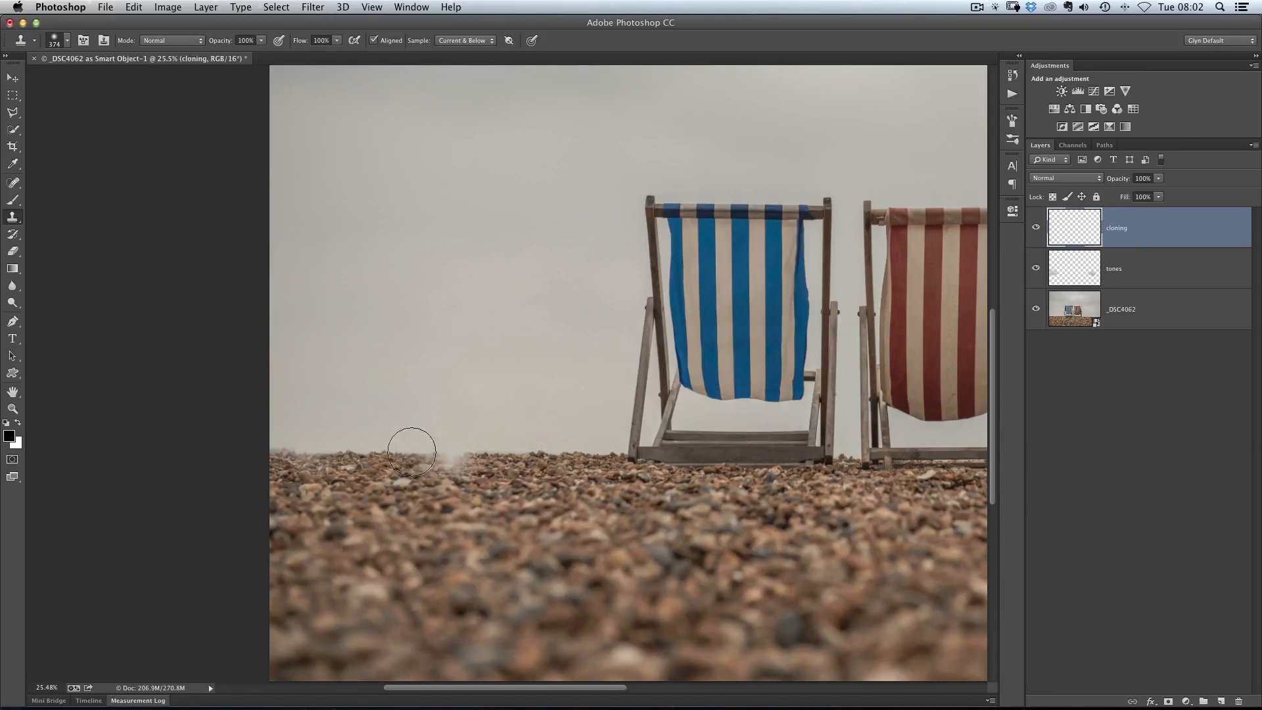
left_click_drag(488, 458, 468, 450)
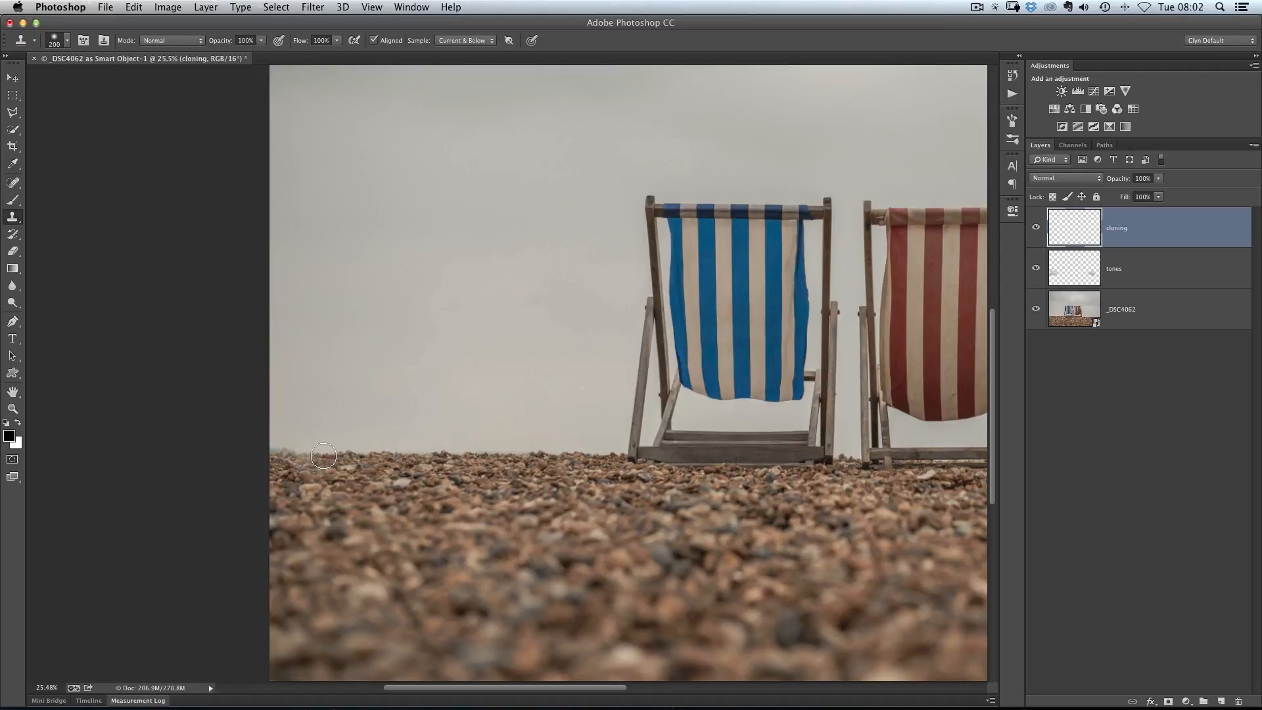
mouse_move(317, 457)
left_mouse_down()
mouse_move(270, 451)
mouse_move(265, 465)
left_mouse_up()
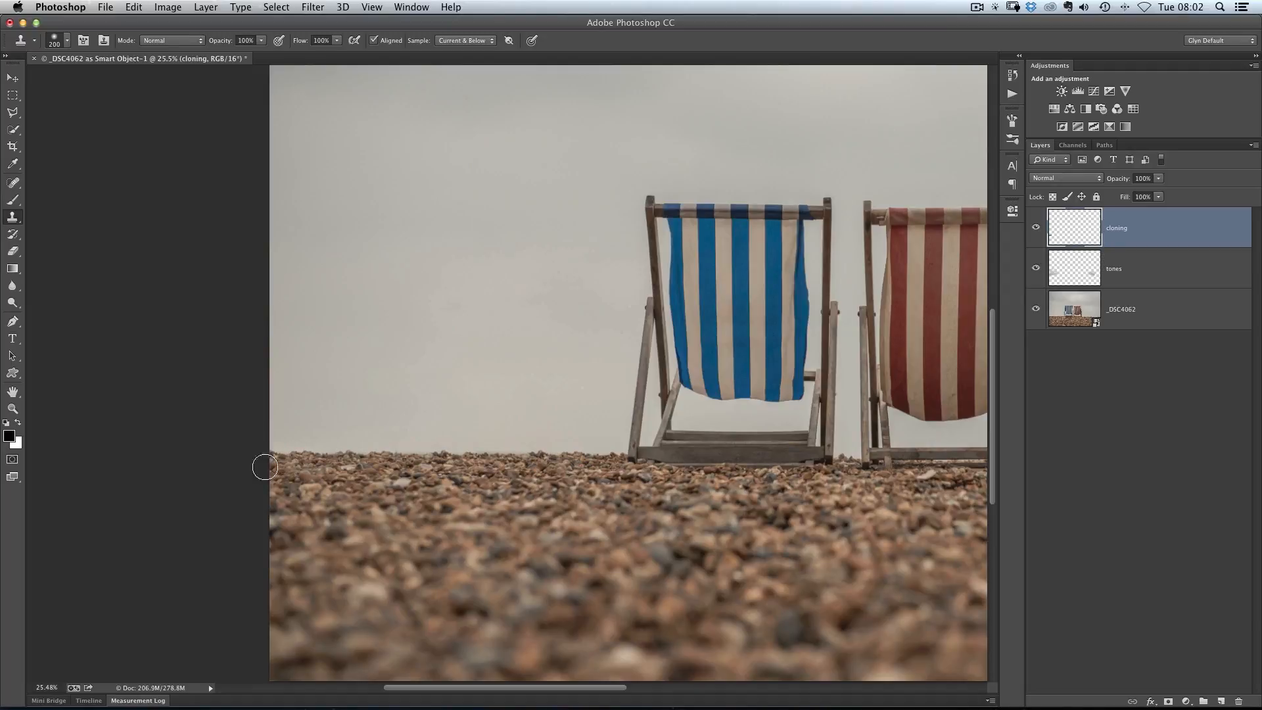
Clone out the small speck above the pebble horizon to the right of the red chair
scroll(433, 470, "right", 10)
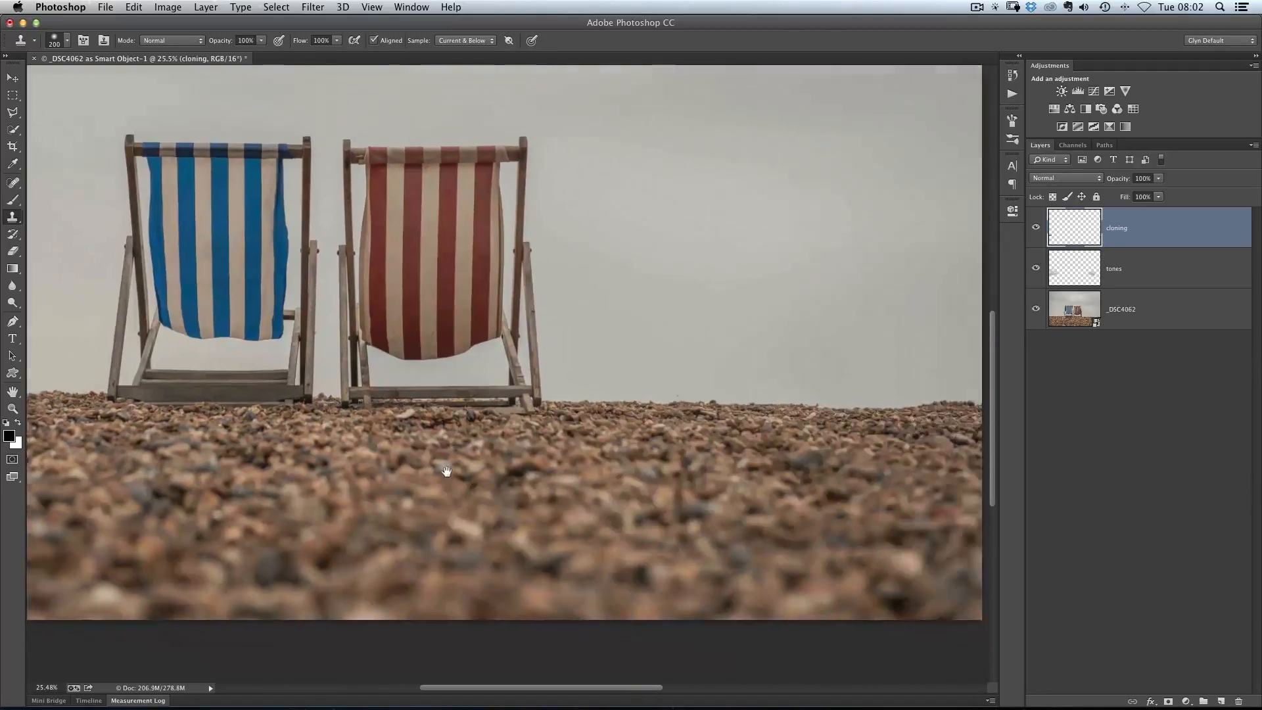
scroll(413, 452, "up", 1)
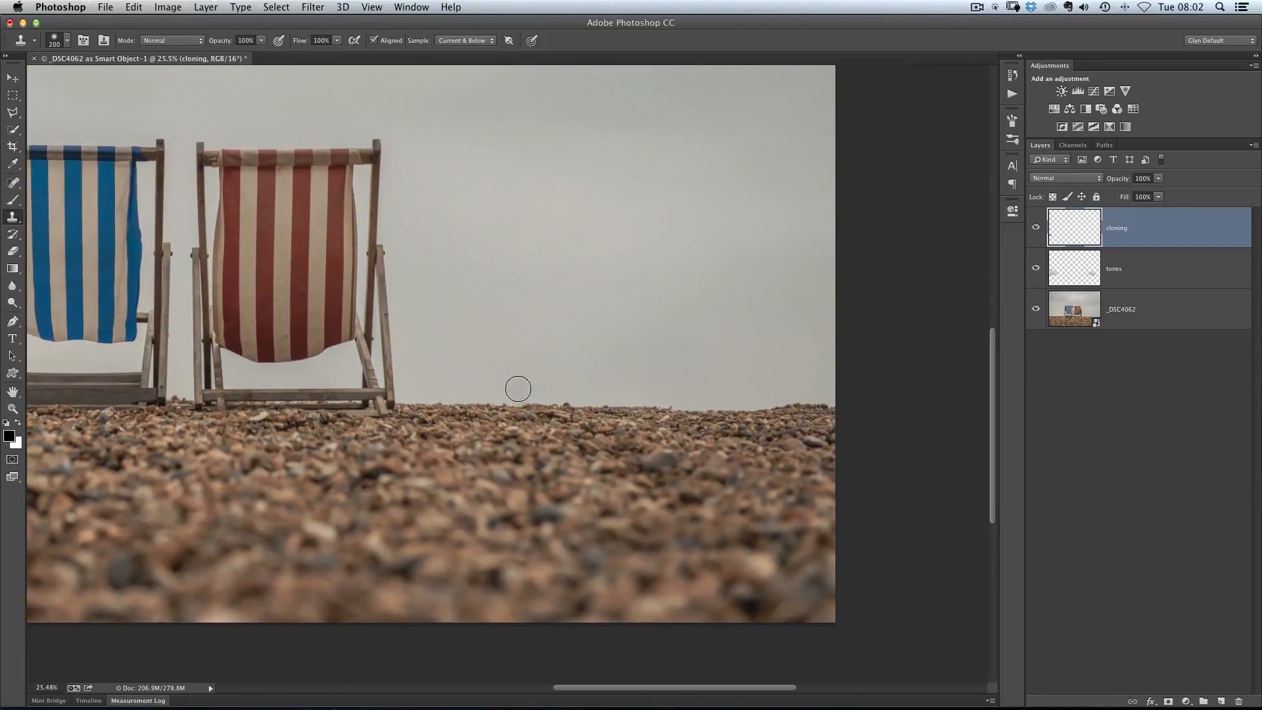
left_click_drag(519, 375, 500, 379)
double_click(12, 391)
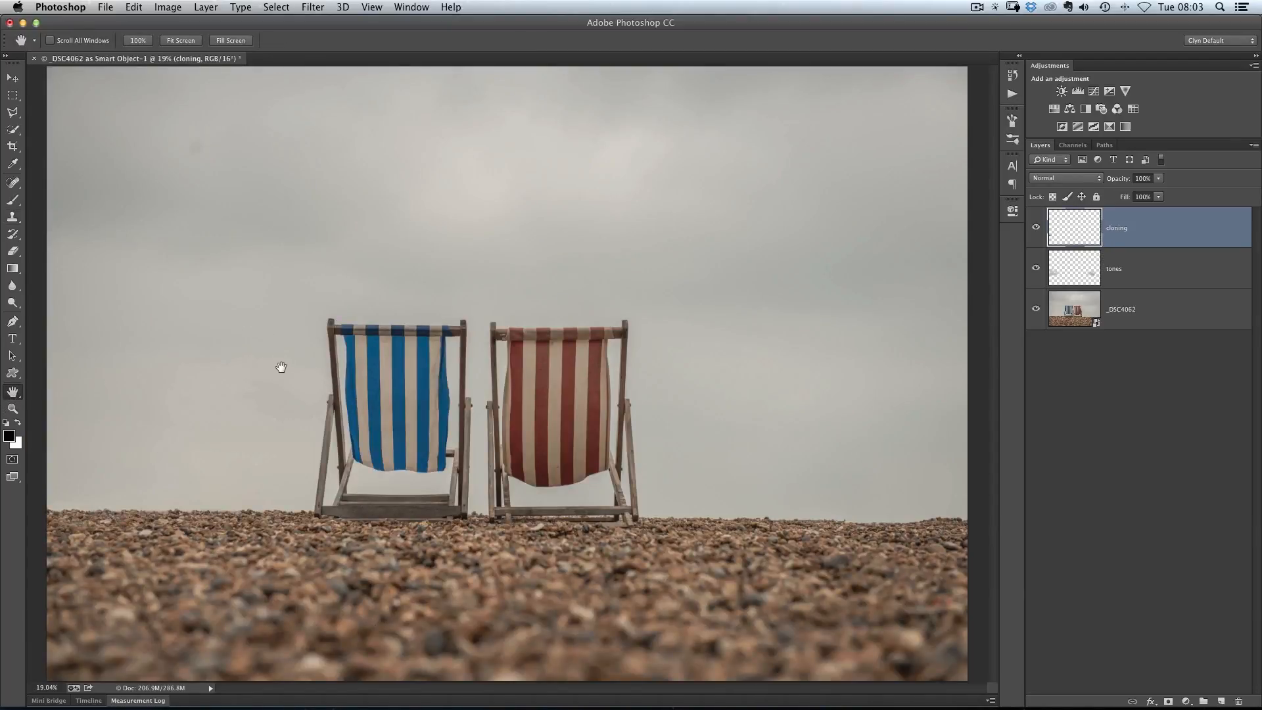
Open the _DSC4062 Smart Object in Camera Raw and activate Spot Removal
key("v")
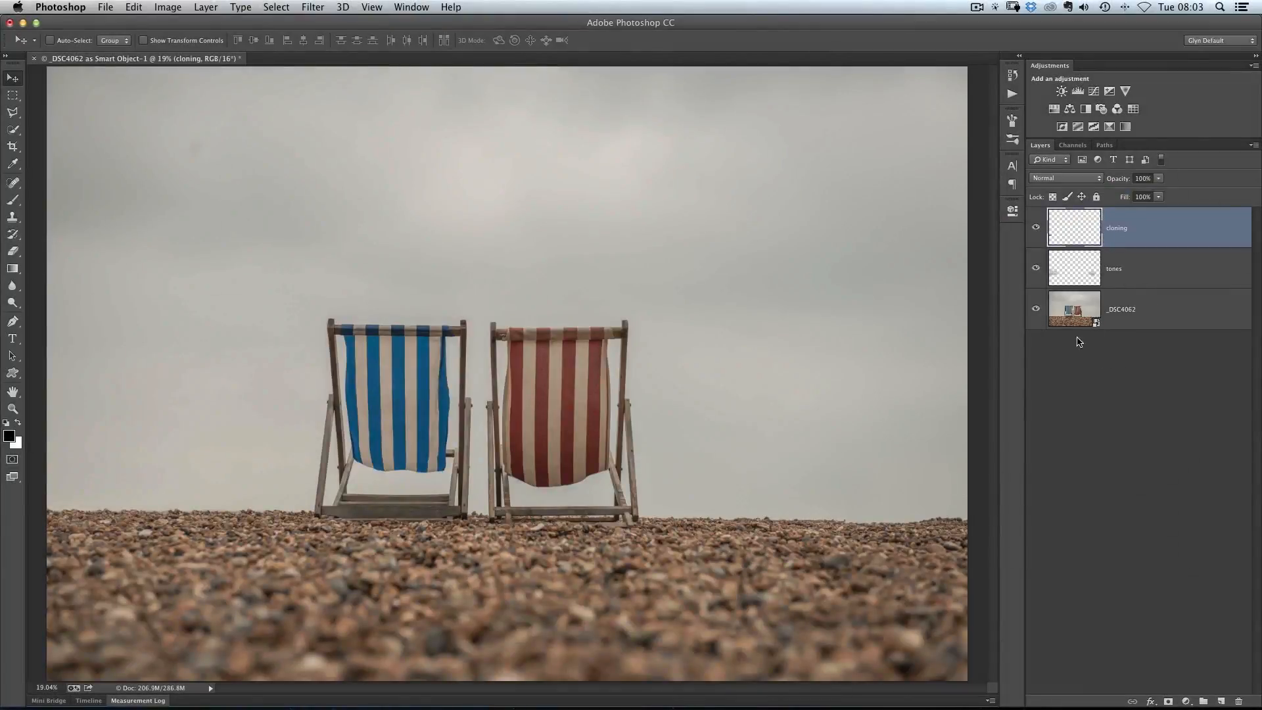
left_click(1080, 312)
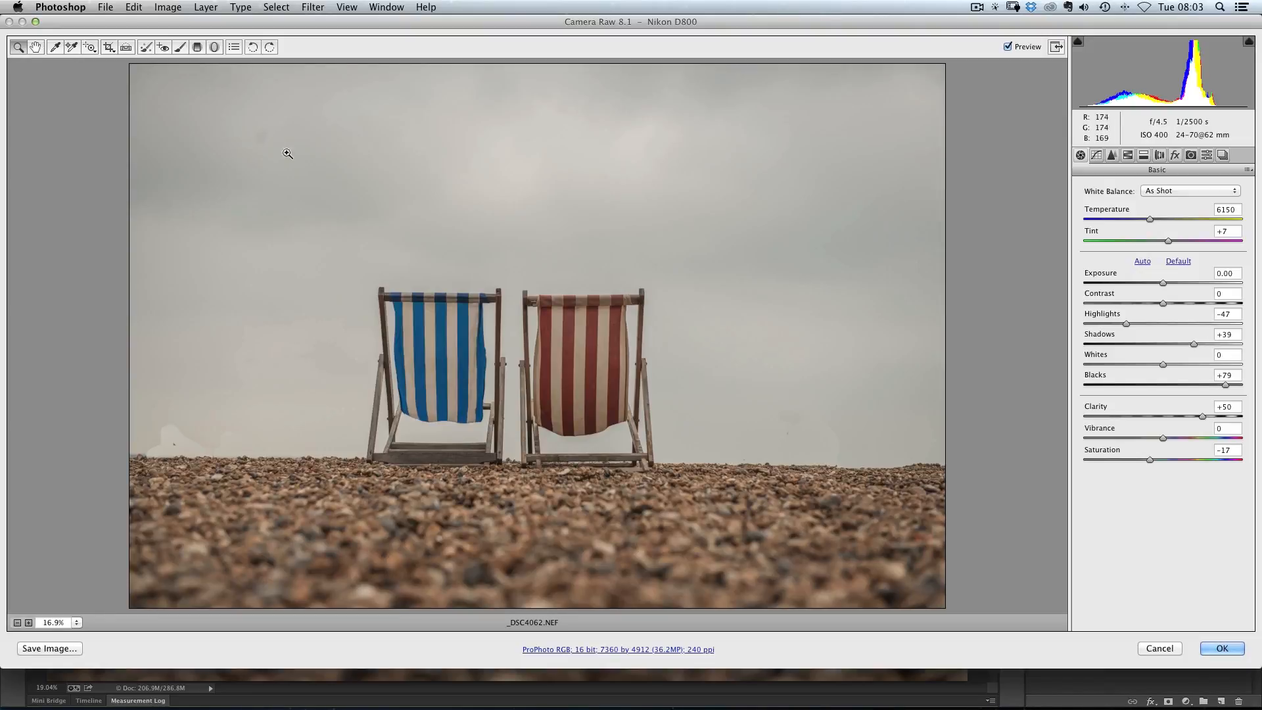
left_click(146, 48)
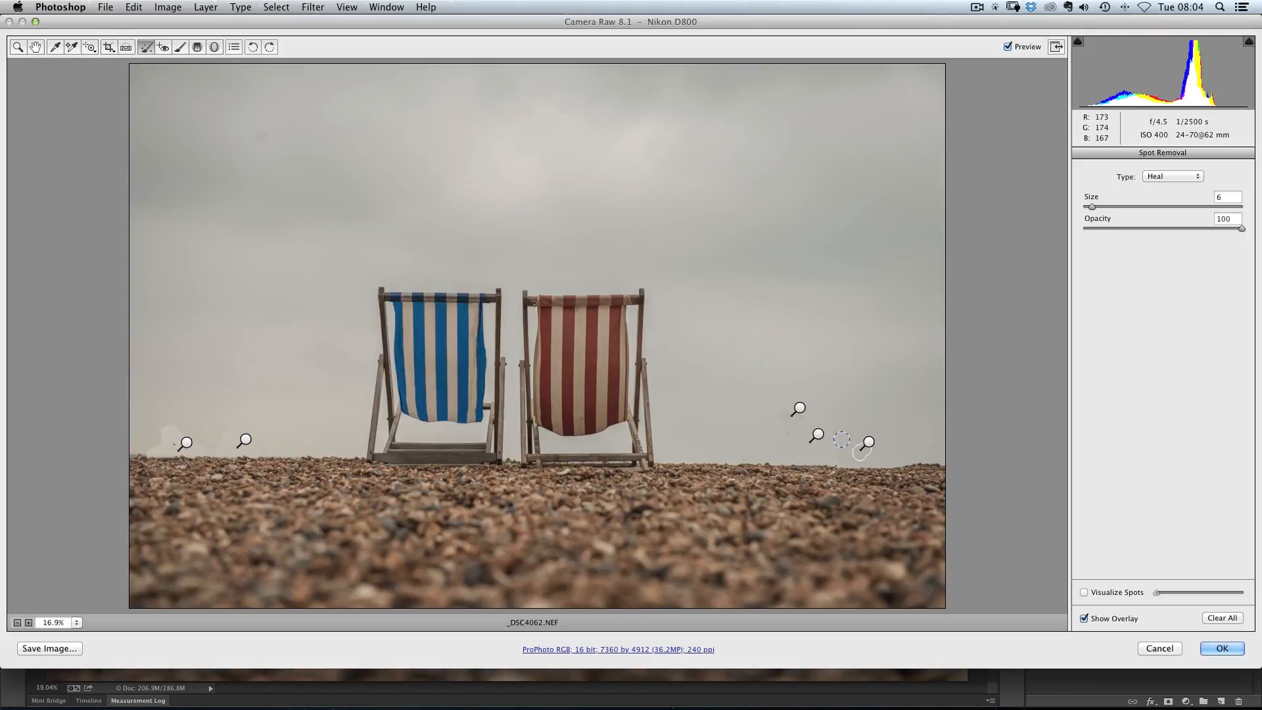
Turn on Visualize Spots and check its threshold to reveal dust marks in the sky
left_click(1084, 592)
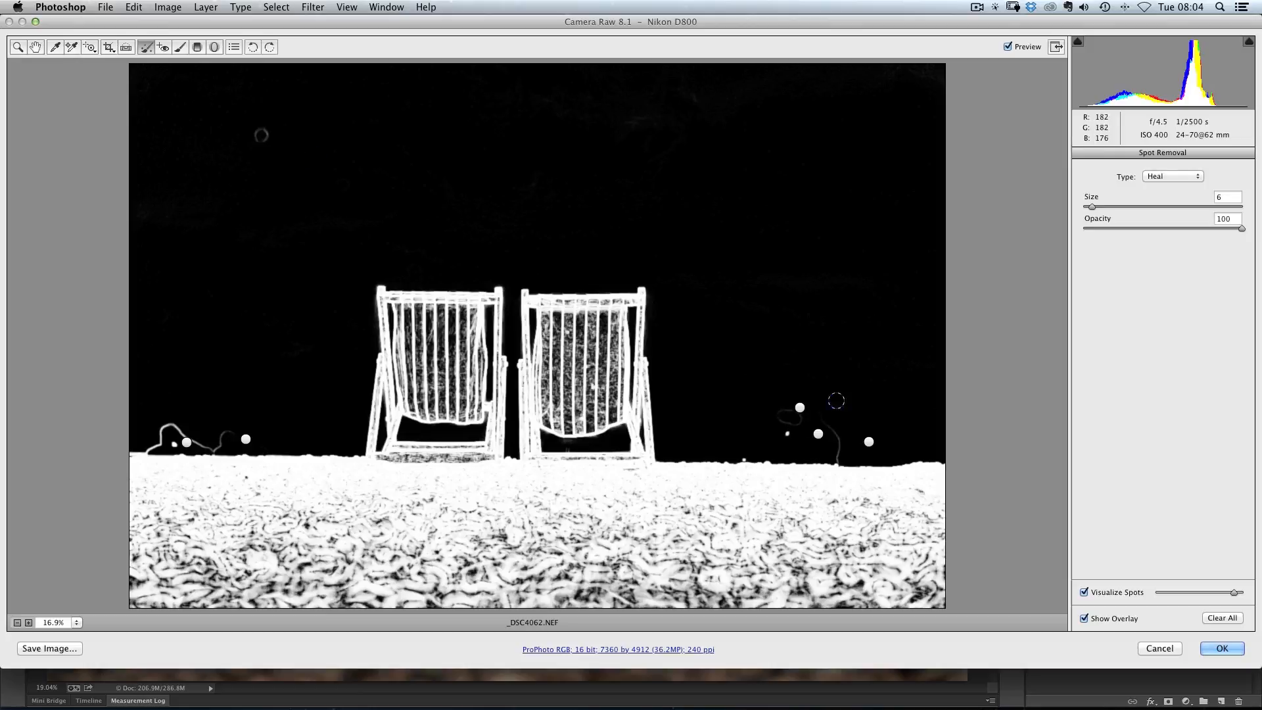
left_click(1085, 592)
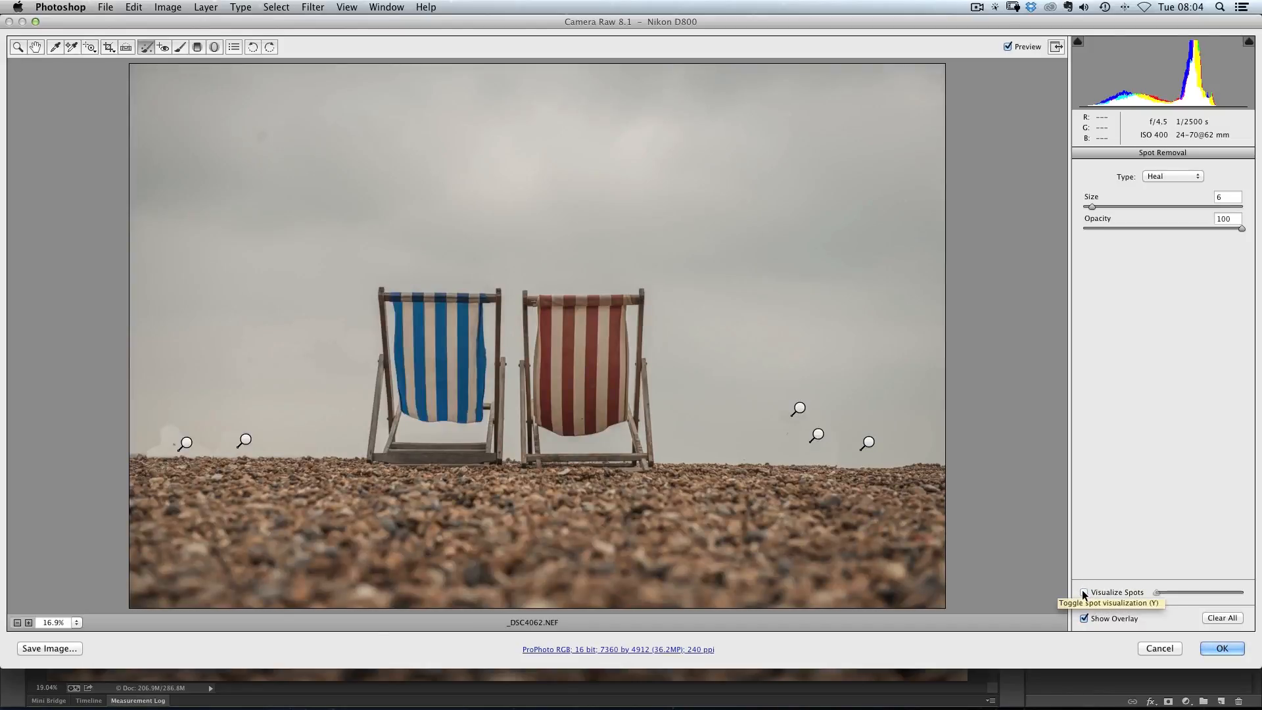
left_click(1084, 593)
left_click(1084, 592)
left_click(1084, 593)
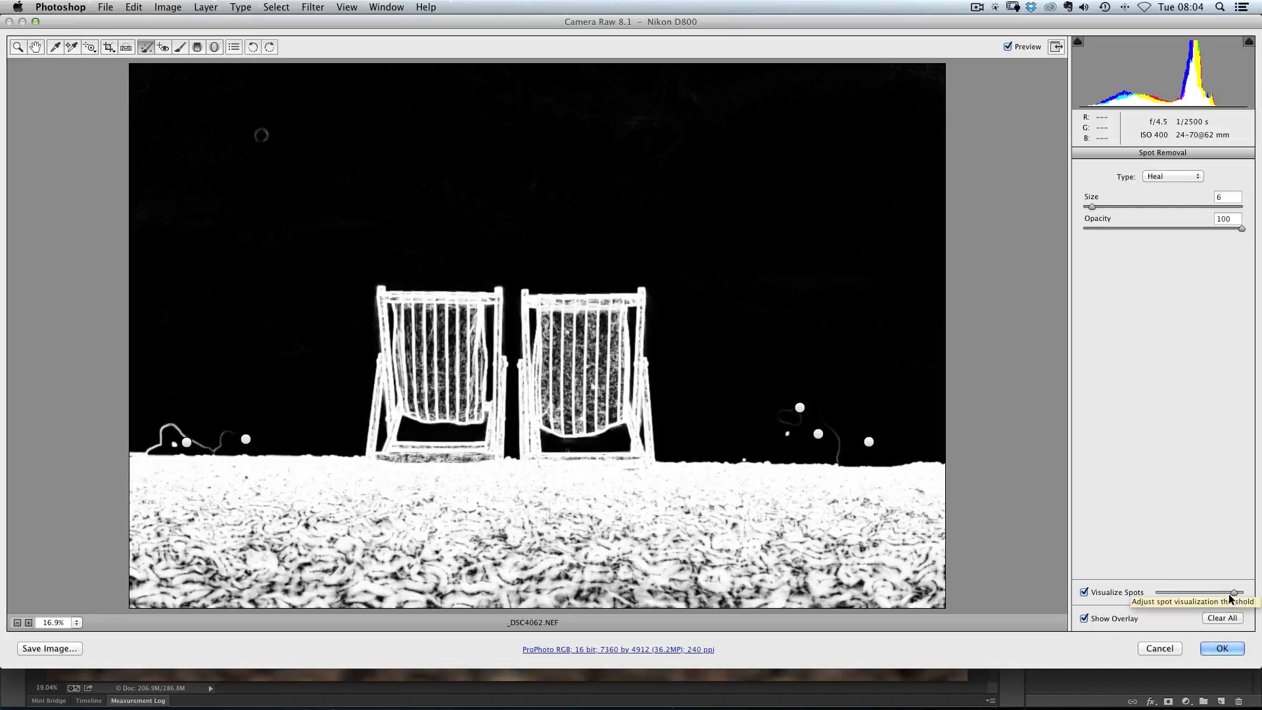
mouse_move(1232, 592)
left_mouse_down()
mouse_move(1187, 591)
mouse_move(1232, 592)
left_mouse_up()
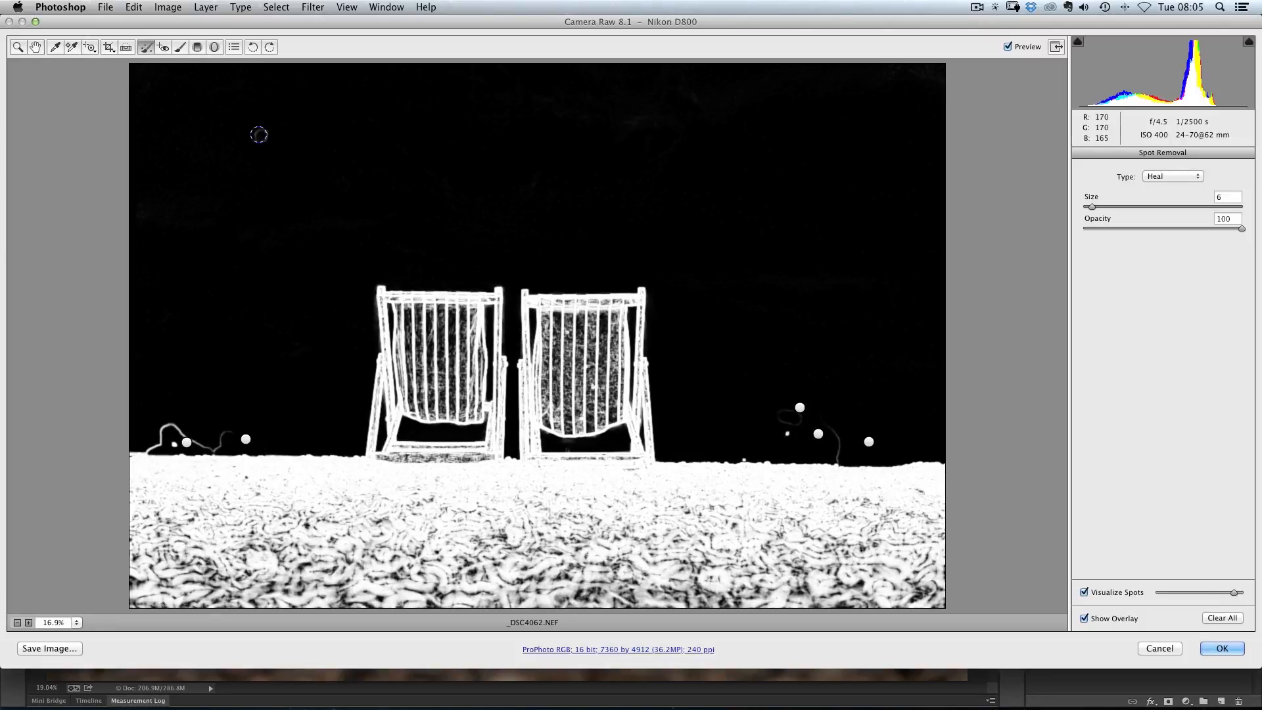
Heal the dust spot in the upper-left sky with a size 7 Heal brush at 100 opacity
left_click(1158, 176)
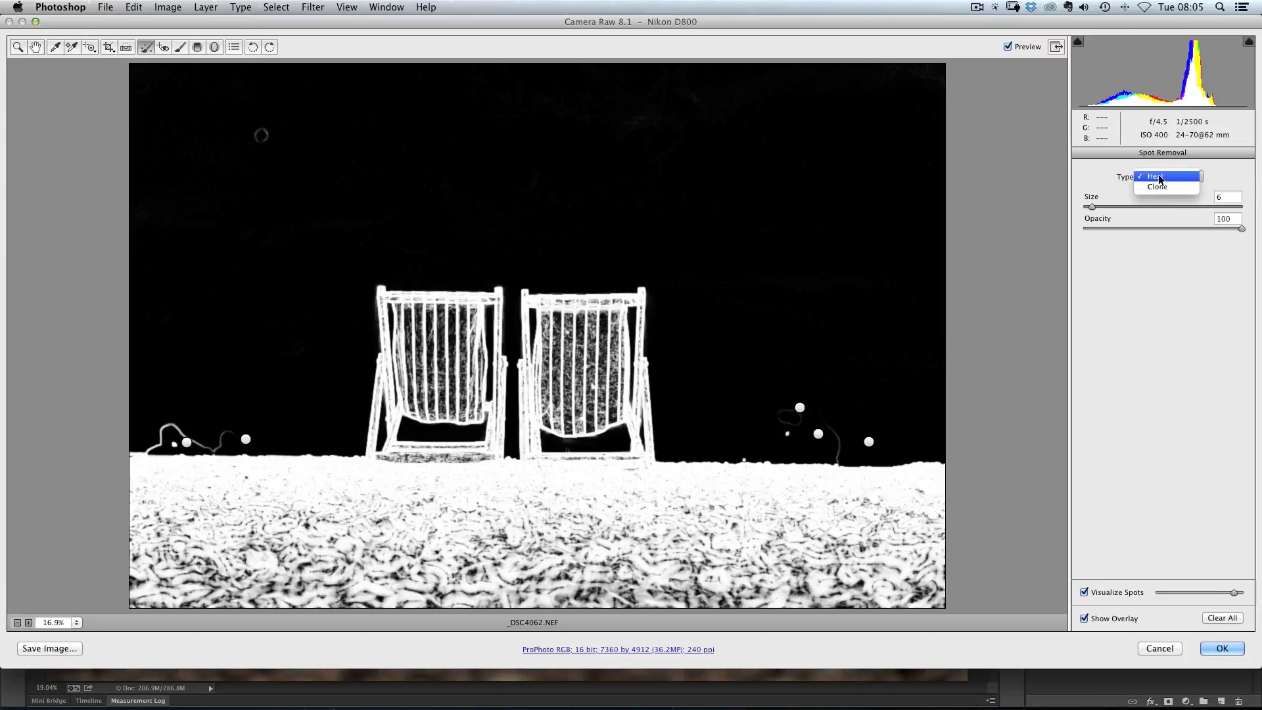
left_click(1159, 177)
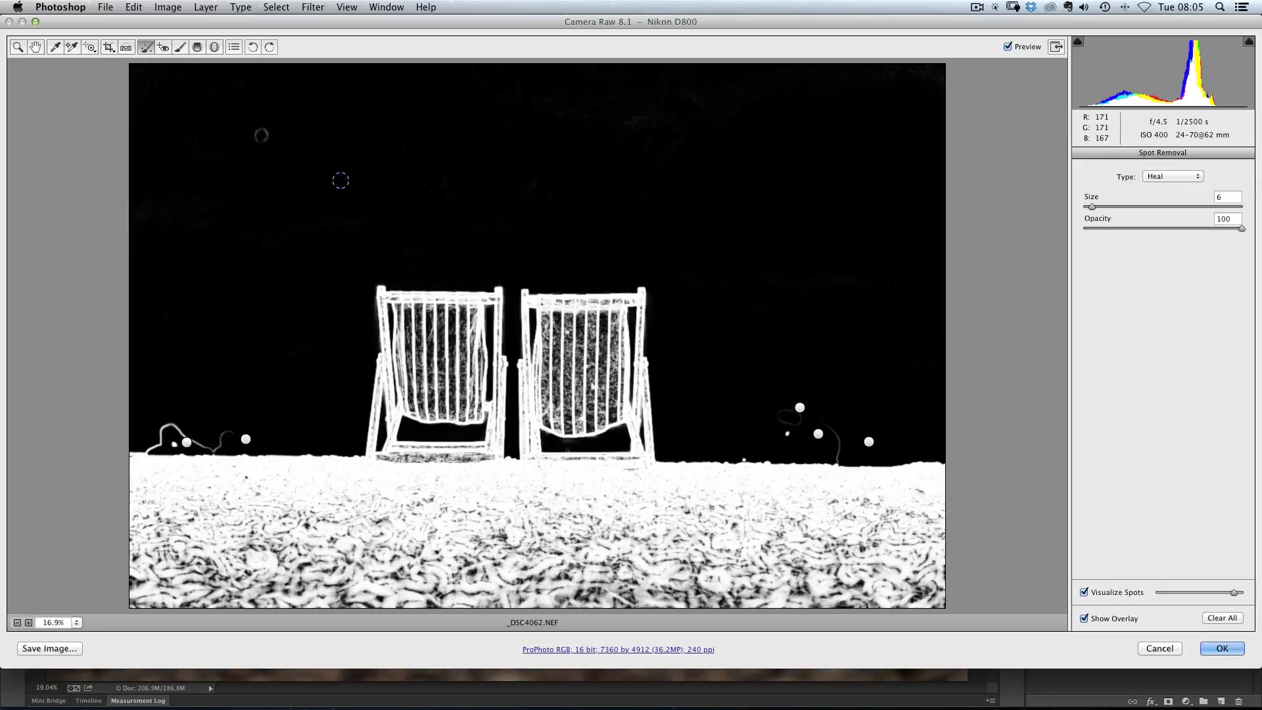
key("bracketright")
key("bracketright")
key("bracketleft")
left_click(263, 136)
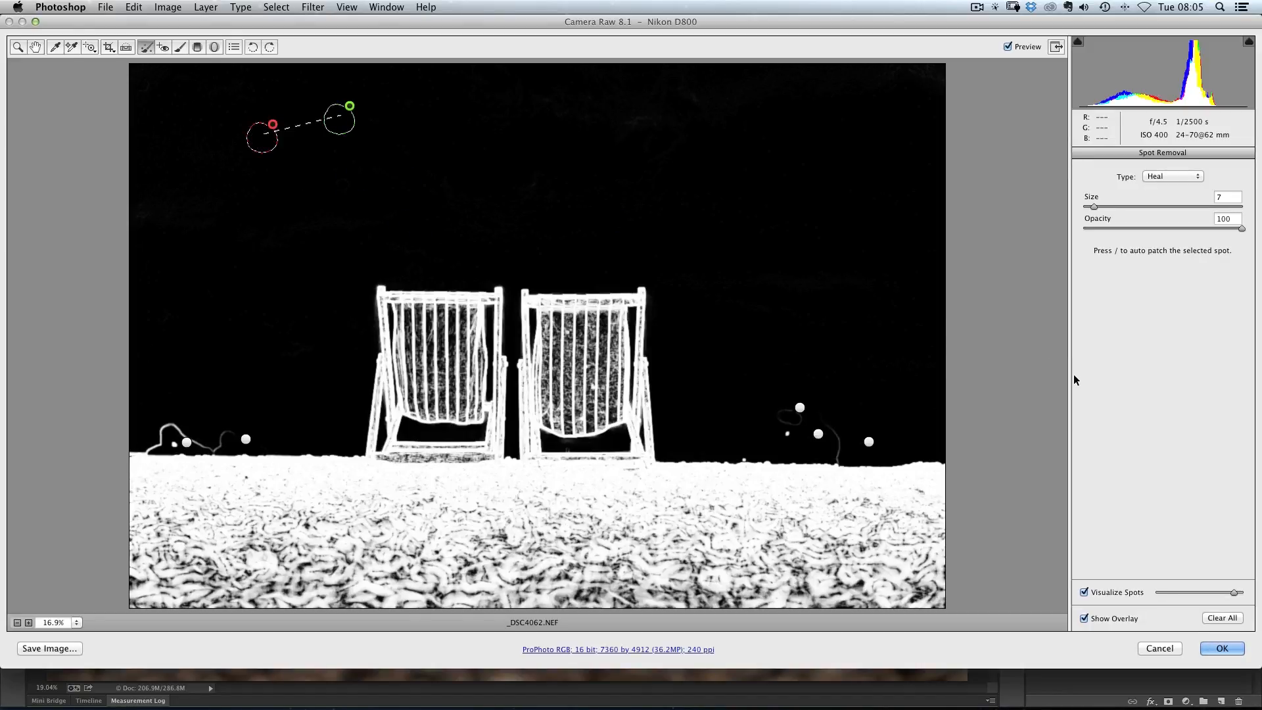
Hide the spot overlay and apply the Camera Raw spot removal to the Smart Object
left_click(1084, 618)
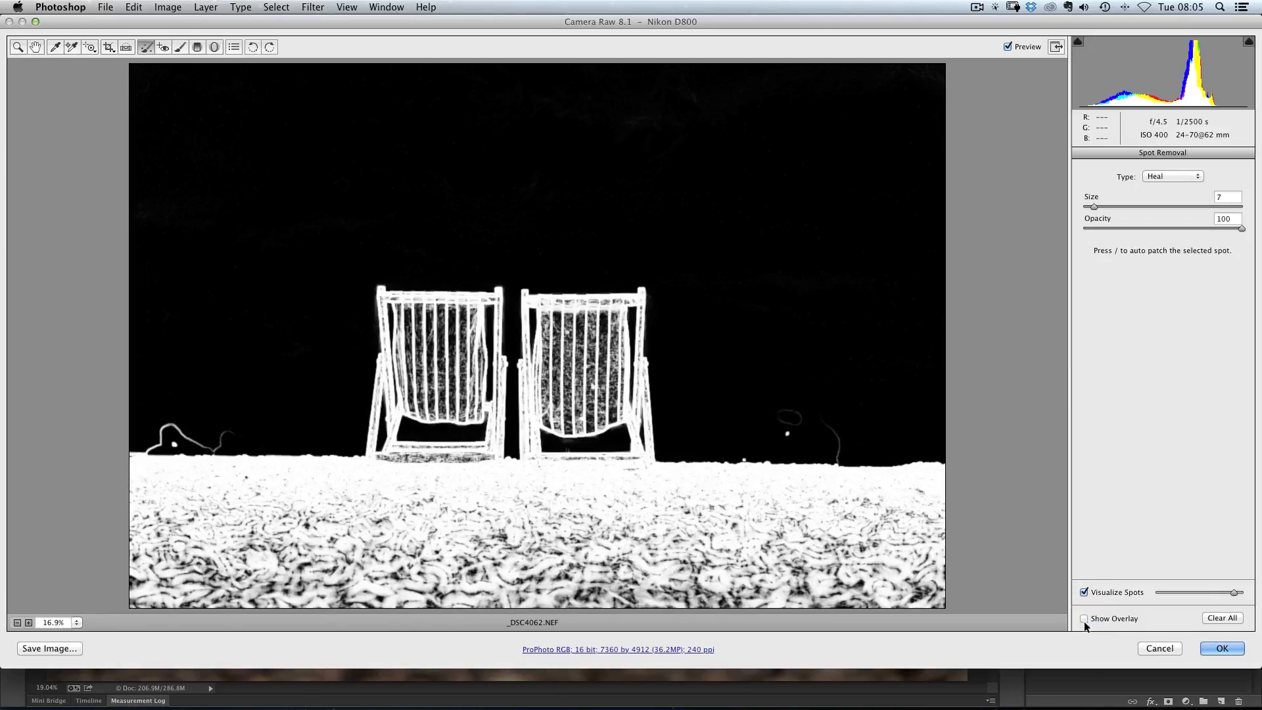
left_click(1084, 620)
left_click(1084, 620)
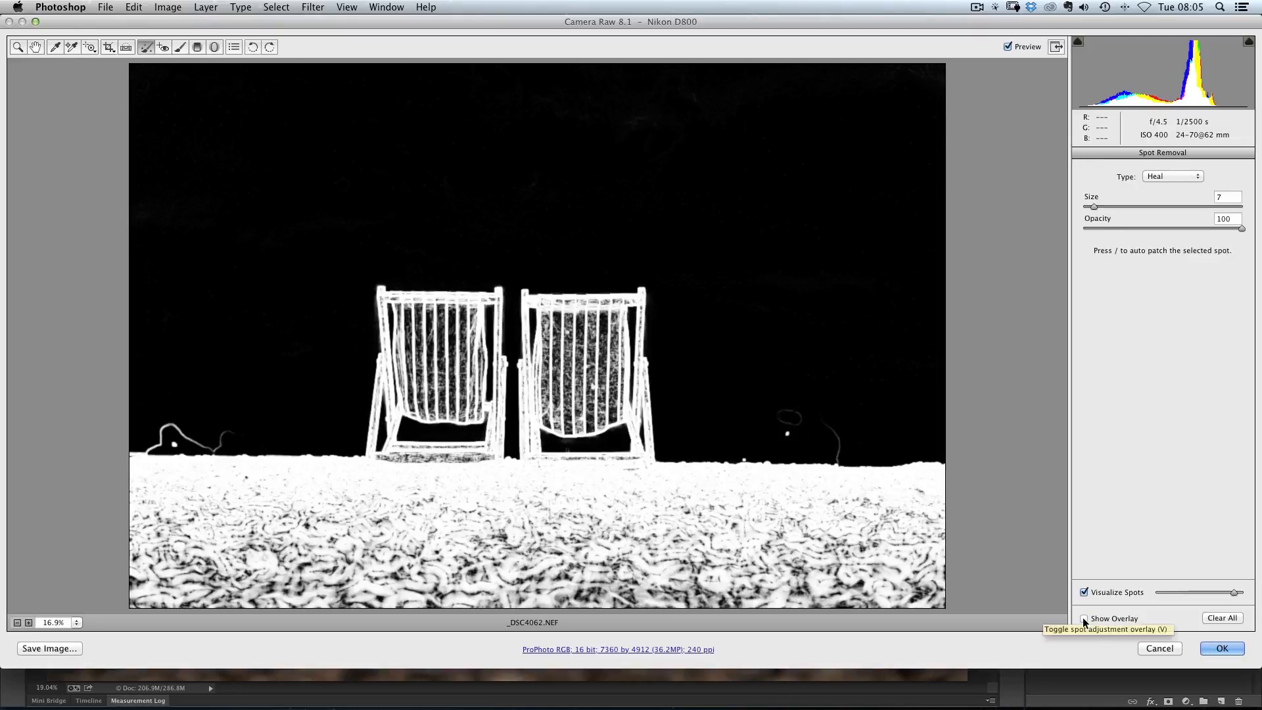
left_click(1084, 619)
left_click(1084, 618)
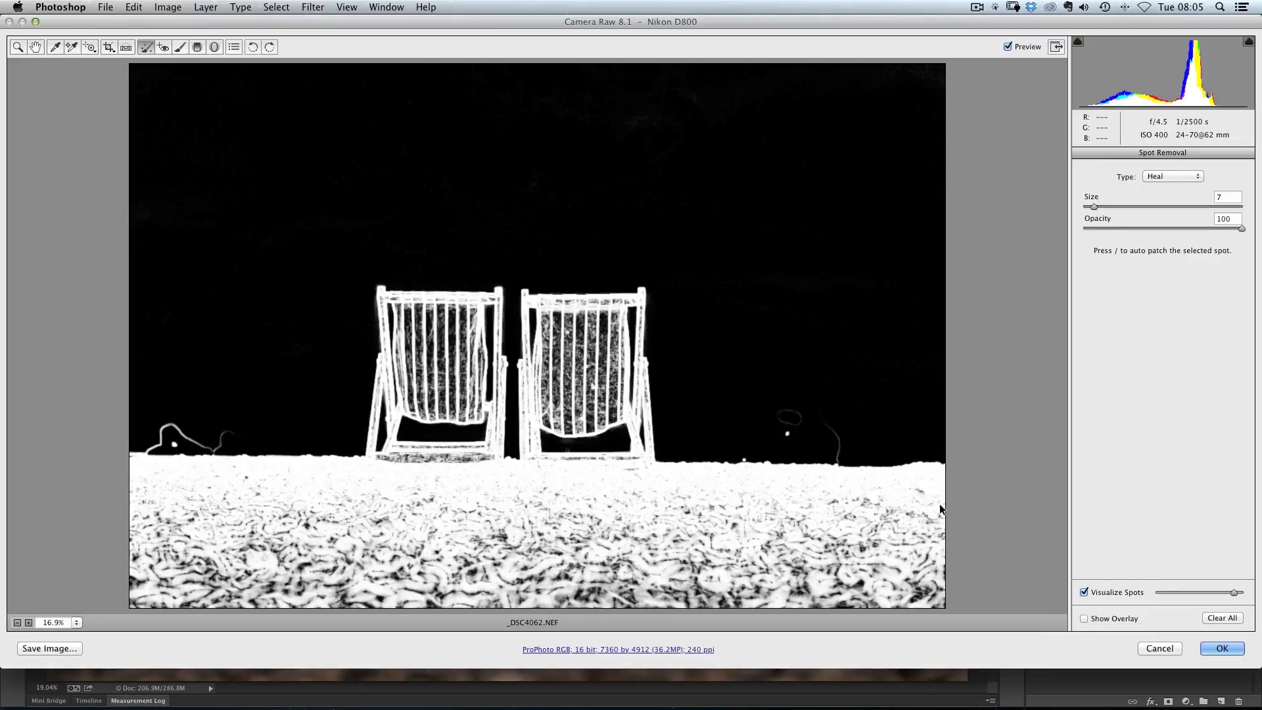
key("bracketleft")
left_click(1214, 649)
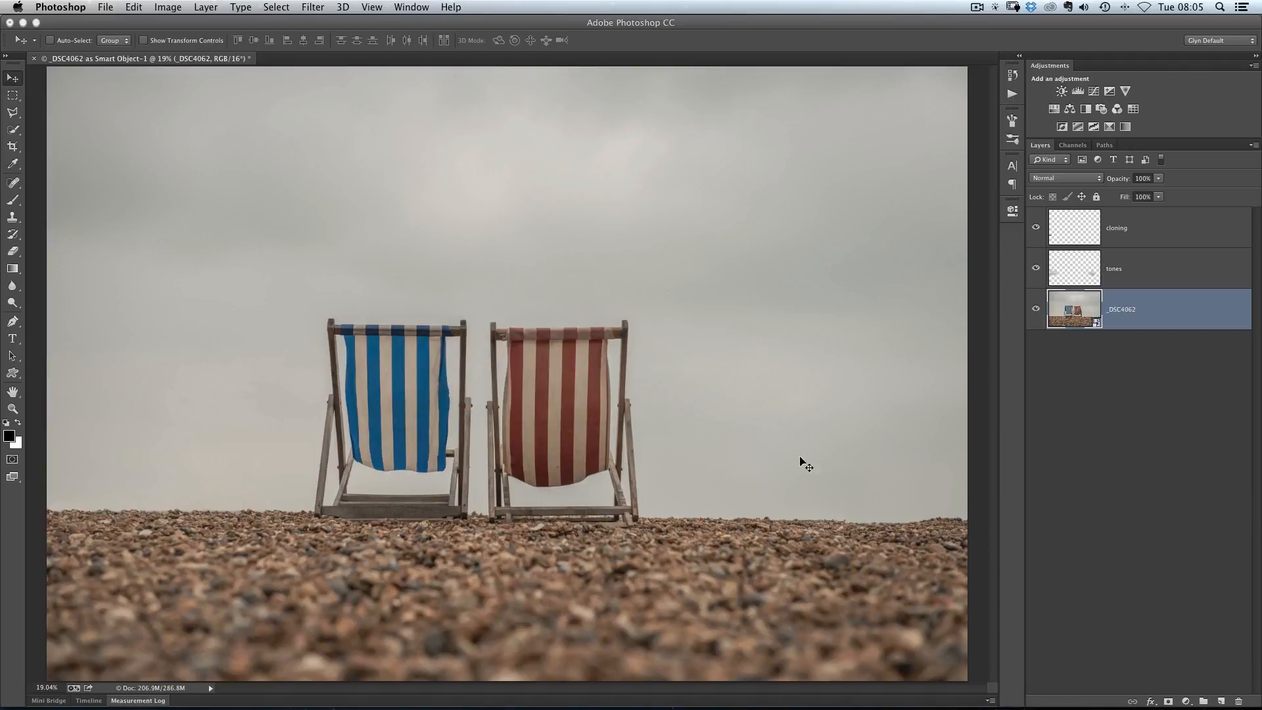
Open the Liquify filter on the _DSC4062 Smart Object and enlarge the preview around both deckchairs
left_click_drag(508, 395, 484, 383)
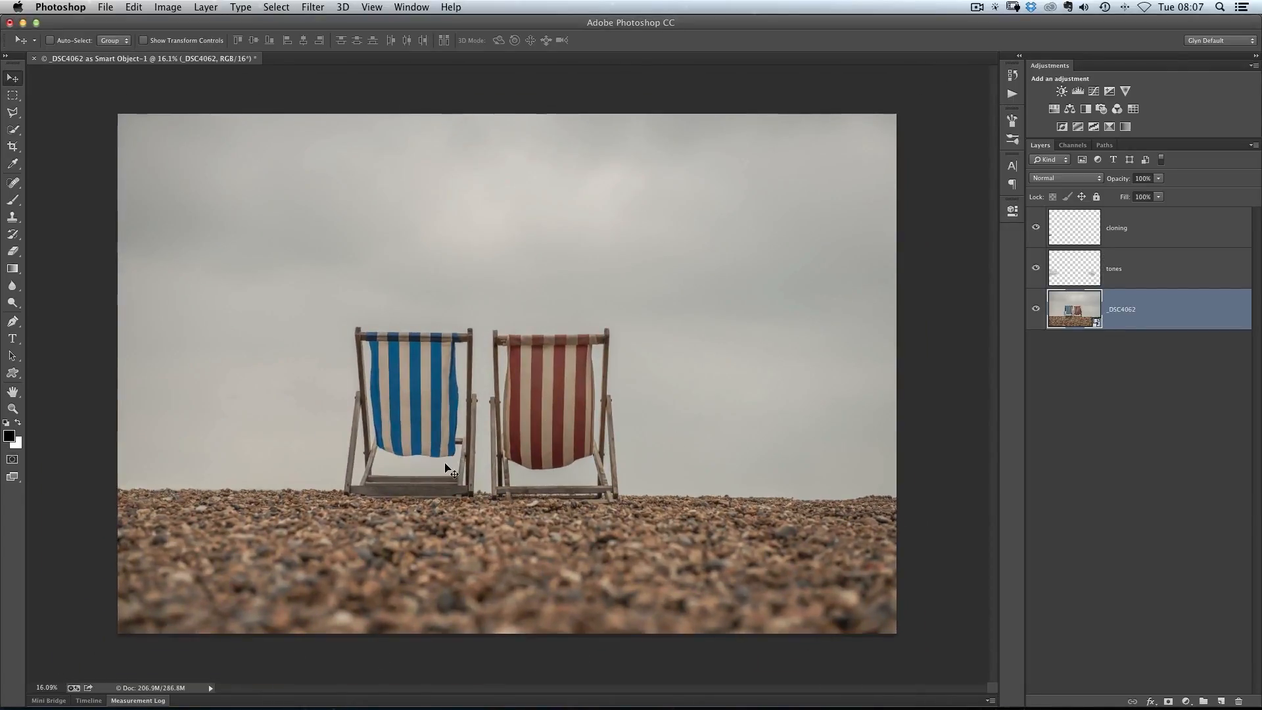
left_click_drag(547, 454, 591, 498)
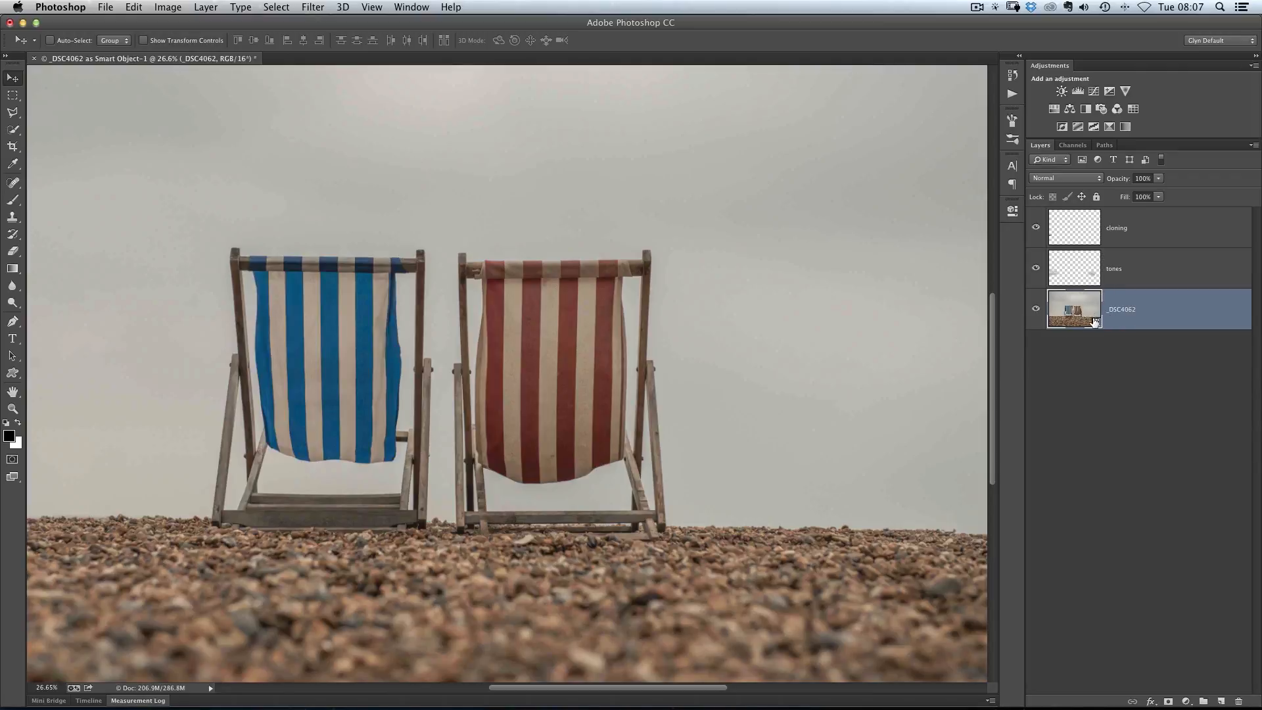
left_click(314, 12)
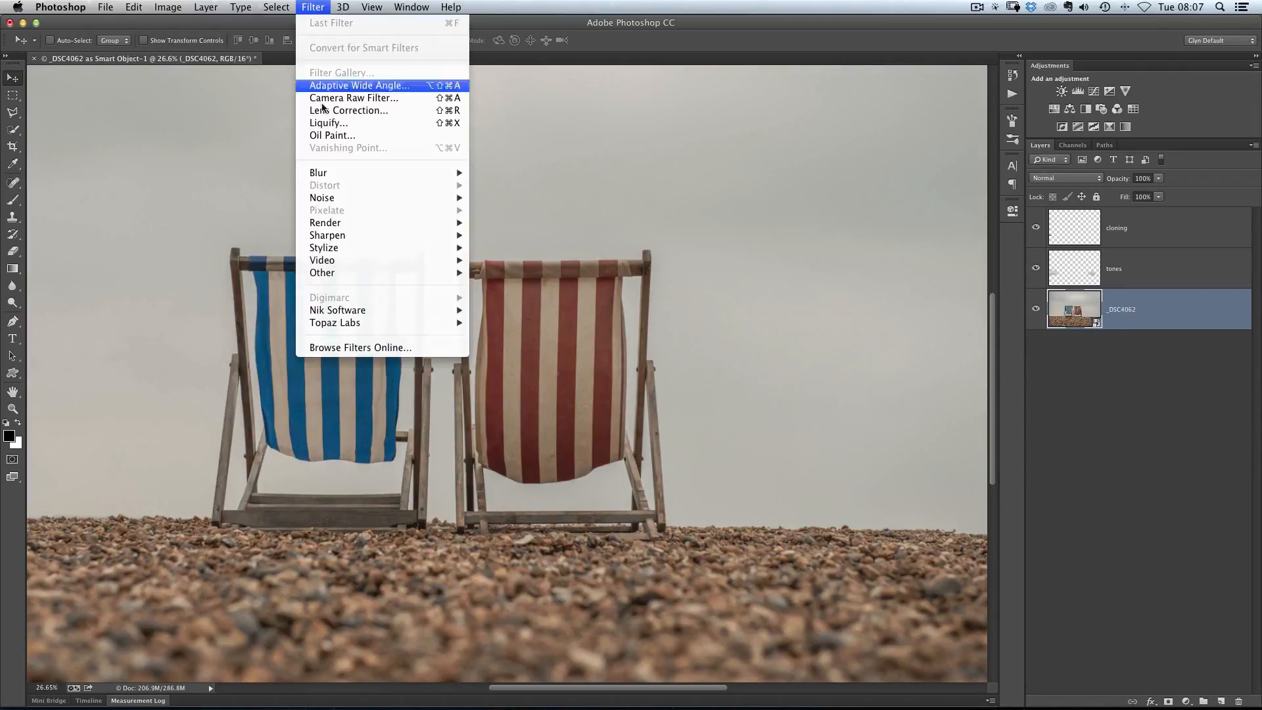
left_click(326, 123)
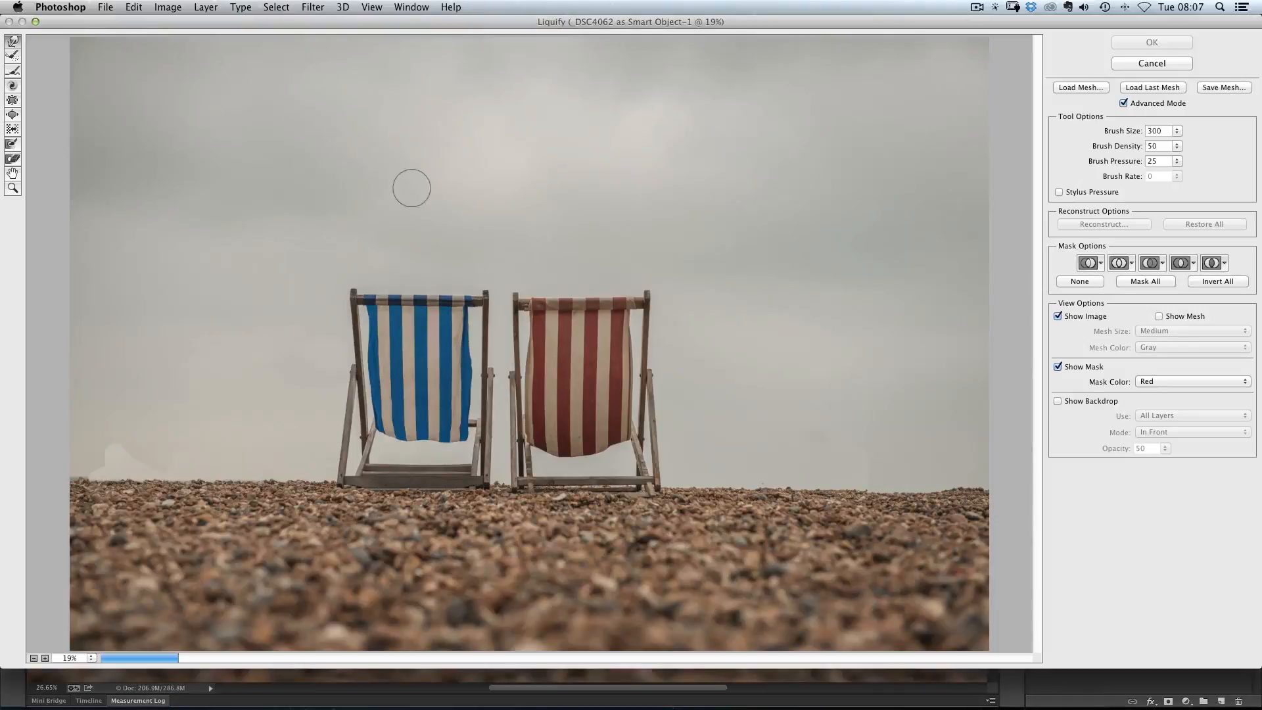
left_click(13, 188)
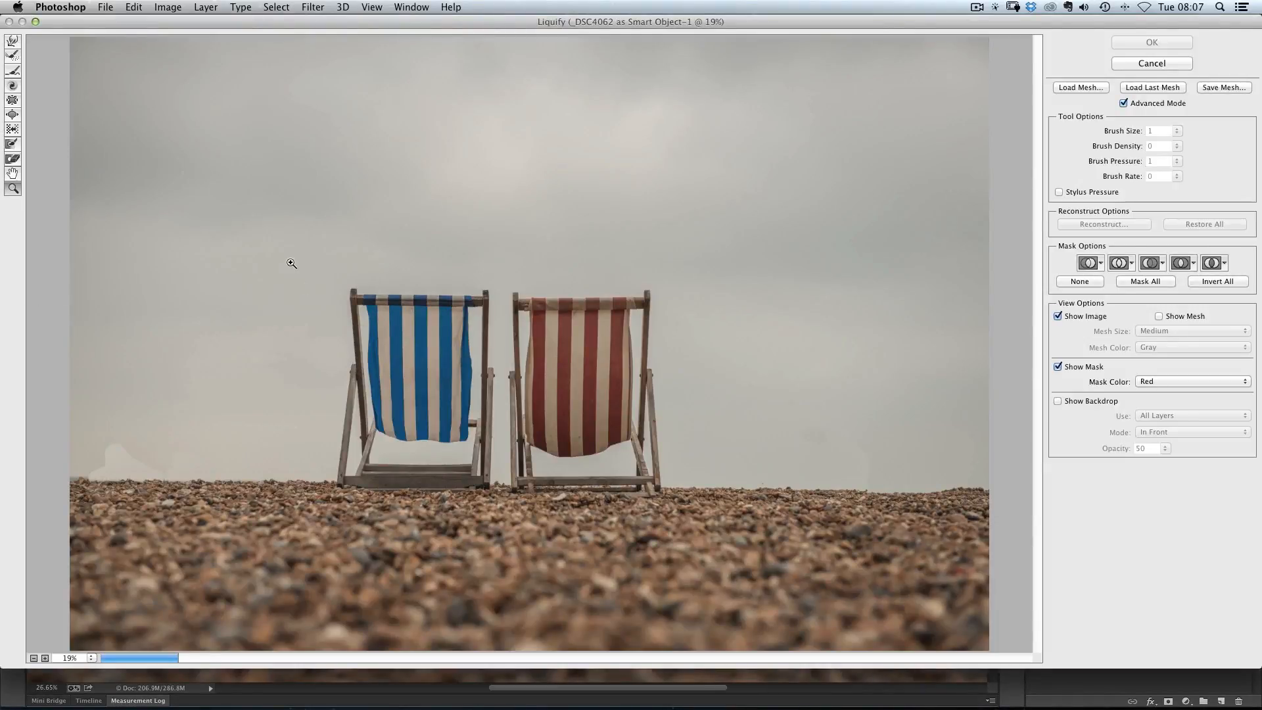
left_click(708, 592)
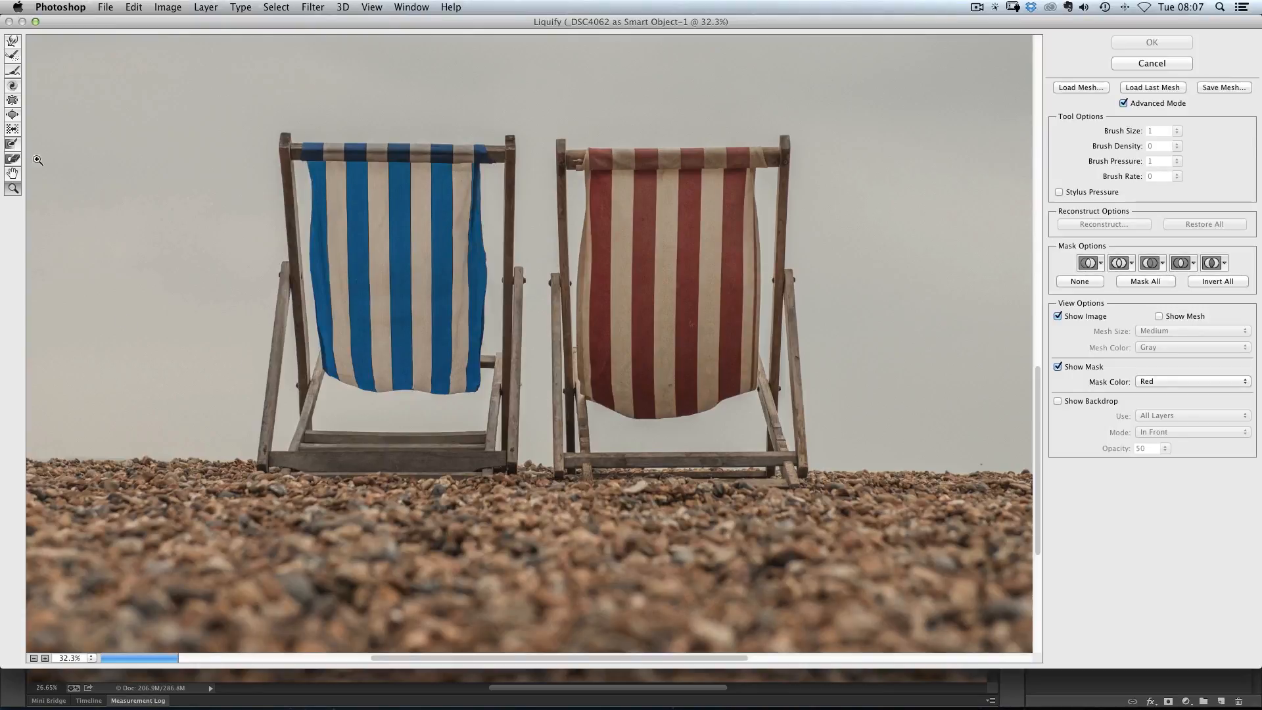
Freeze the lower wooden frames of both deckchairs with a size 175 Freeze Mask brush at pressure 100
left_click(13, 145)
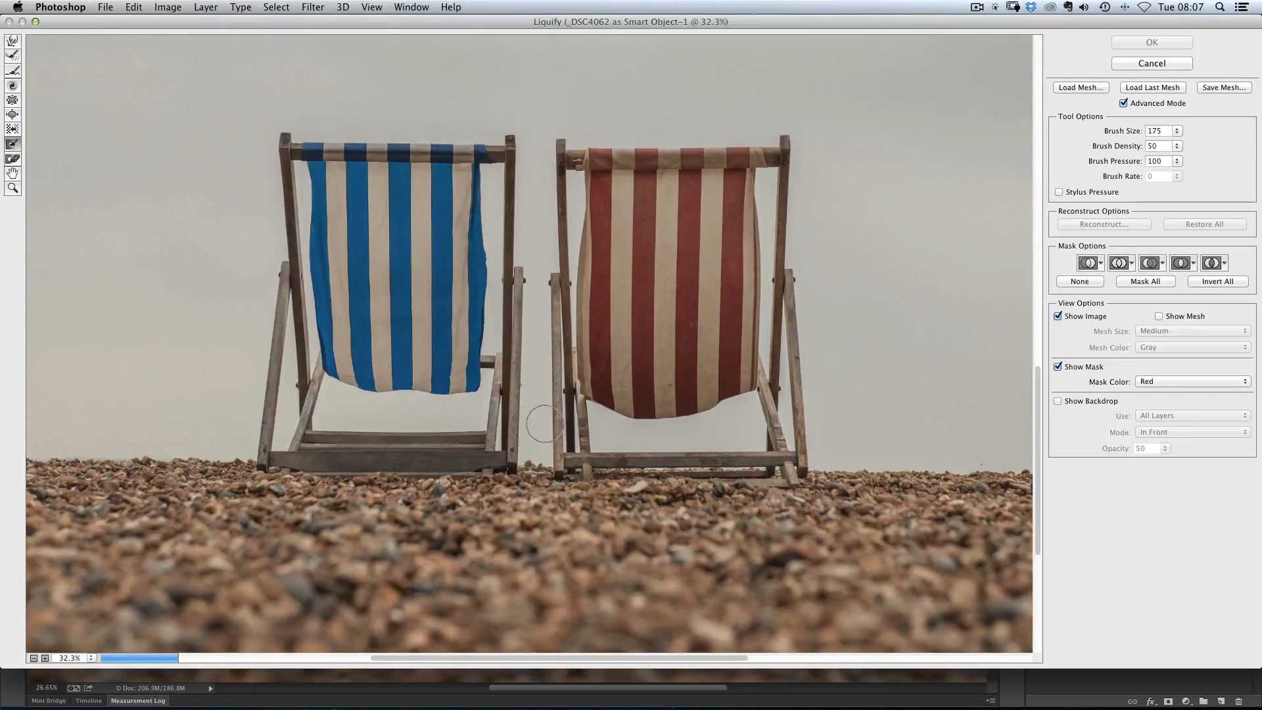
mouse_move(551, 406)
left_mouse_down()
mouse_move(558, 444)
mouse_move(561, 399)
mouse_move(592, 467)
mouse_move(780, 465)
mouse_move(799, 440)
mouse_move(778, 405)
mouse_move(762, 445)
mouse_move(730, 468)
mouse_move(789, 436)
mouse_move(810, 339)
mouse_move(791, 331)
mouse_move(777, 386)
mouse_move(783, 364)
mouse_move(789, 404)
left_mouse_up()
mouse_move(681, 472)
left_mouse_down()
mouse_move(562, 460)
mouse_move(545, 416)
mouse_move(554, 373)
mouse_move(570, 420)
mouse_move(520, 358)
mouse_move(503, 430)
mouse_move(438, 470)
mouse_move(391, 440)
mouse_move(521, 446)
mouse_move(303, 458)
mouse_move(283, 429)
mouse_move(280, 332)
mouse_move(303, 392)
mouse_move(301, 370)
mouse_move(306, 381)
mouse_move(300, 366)
mouse_move(284, 388)
left_mouse_up()
mouse_move(506, 445)
left_mouse_down()
mouse_move(522, 397)
mouse_move(514, 358)
mouse_move(501, 357)
mouse_move(507, 411)
left_mouse_up()
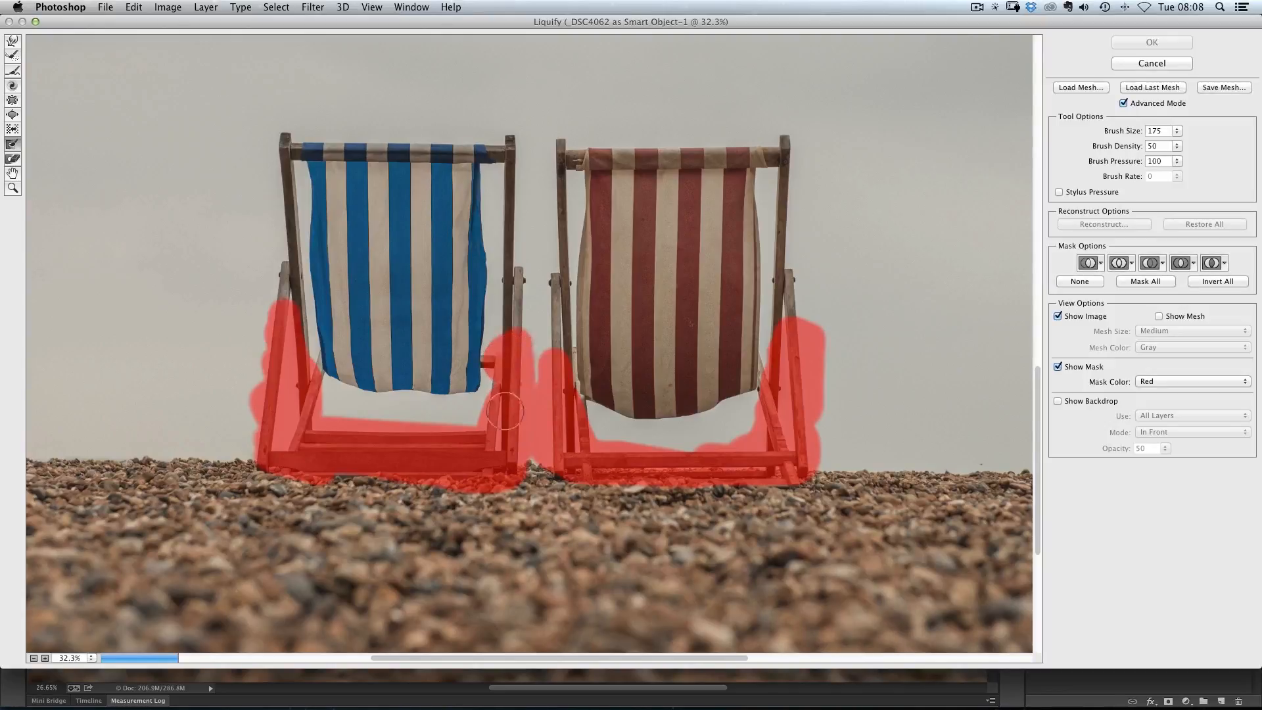
Reshape the lower canvas edges of both deckchairs with a Forward Warp brush sized 600 down to 400, and apply Liquify
left_click(12, 42)
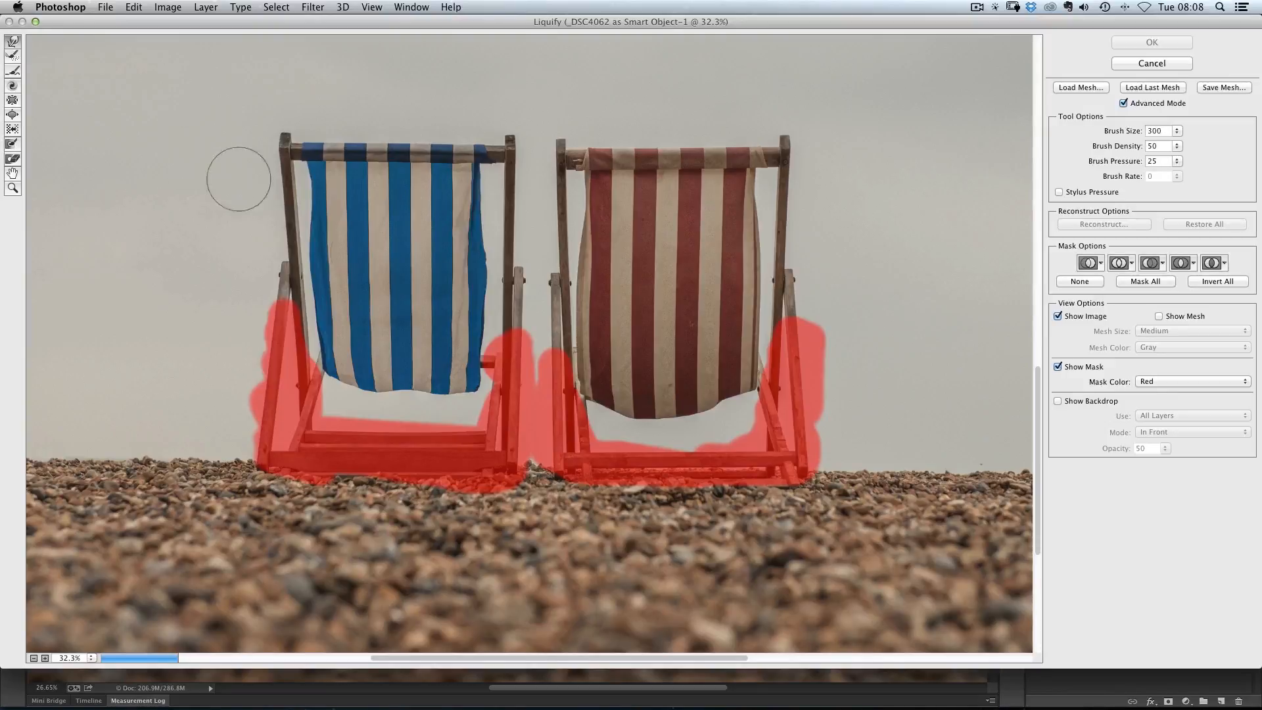
key("bracketright")
key("bracketright")
key("bracketright")
key("bracketright")
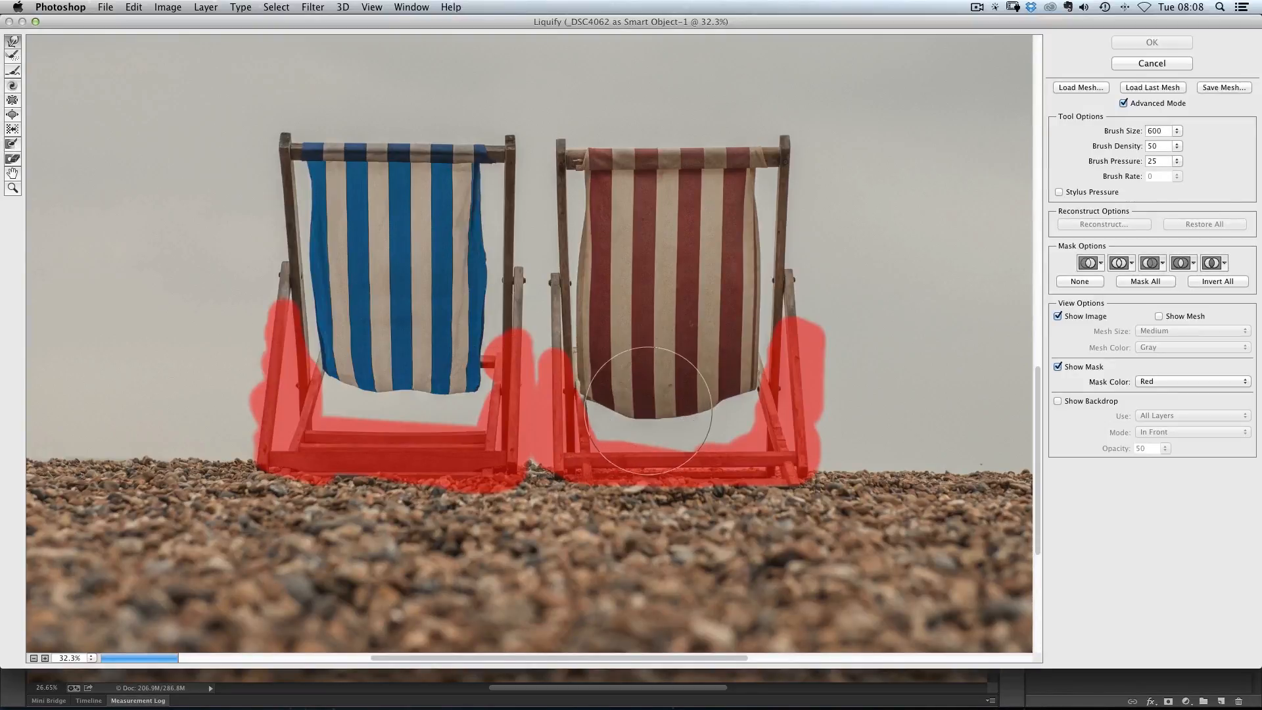
mouse_move(648, 409)
left_mouse_down()
mouse_move(635, 408)
mouse_move(699, 403)
mouse_move(626, 406)
mouse_move(690, 415)
mouse_move(719, 382)
mouse_move(731, 394)
left_mouse_up()
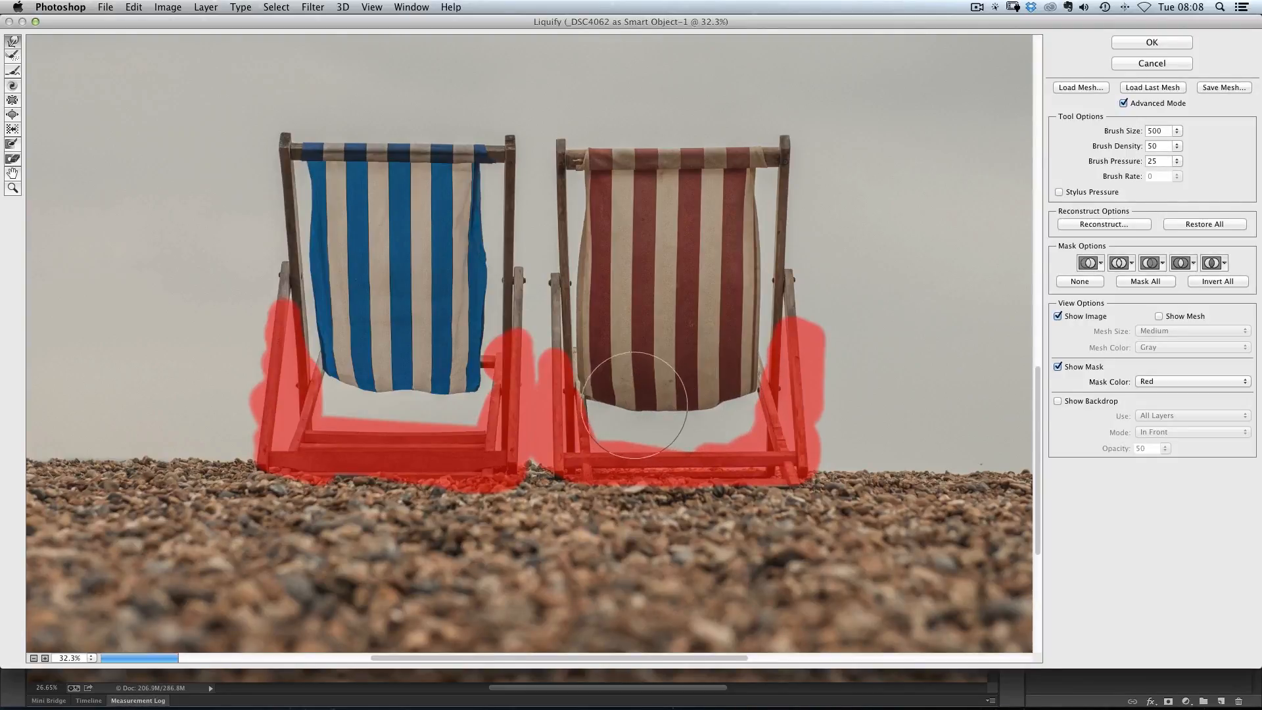
key("bracketleft")
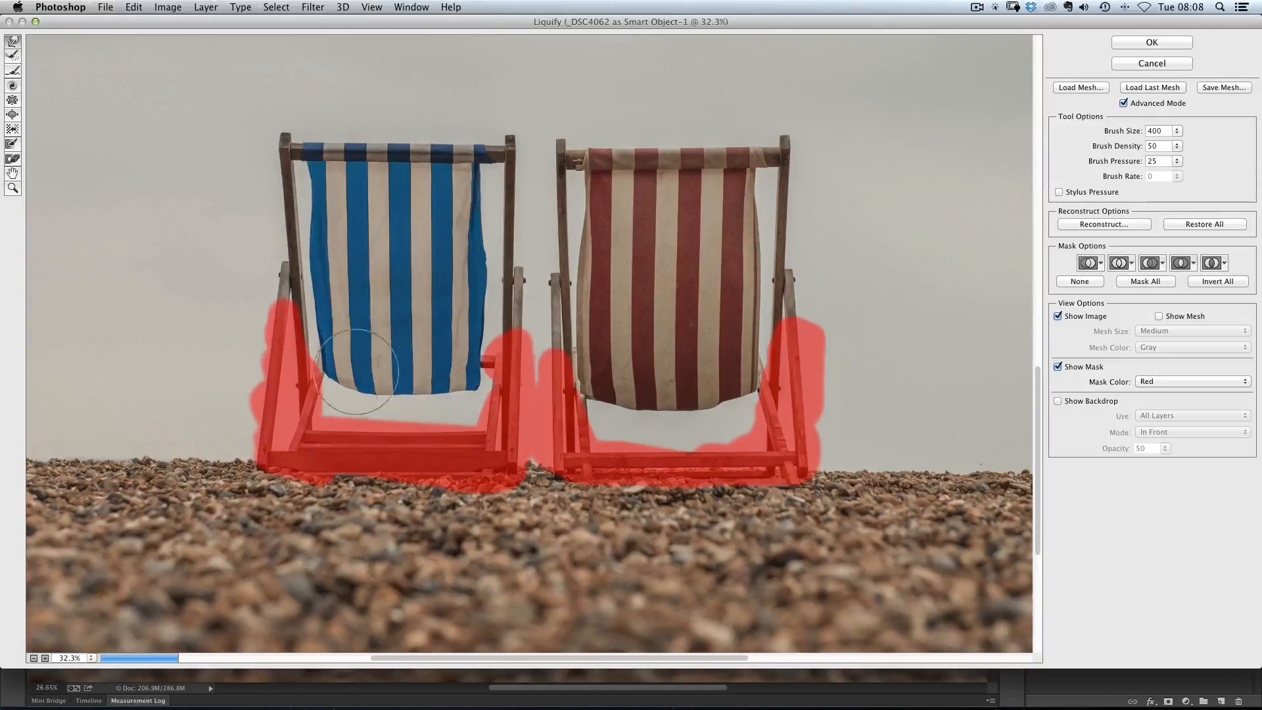
left_click(1153, 42)
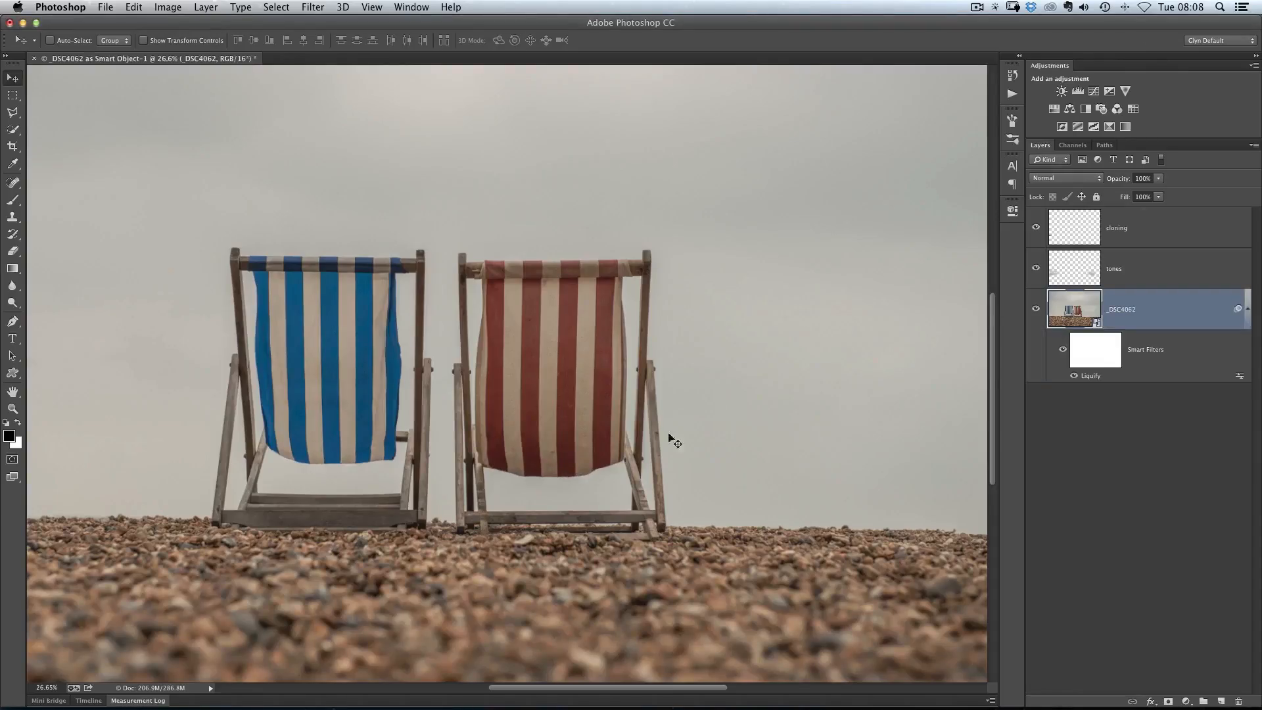
Reopen the Liquify smart filter to view its editable settings, and close it without applying changes
double_click(1095, 378)
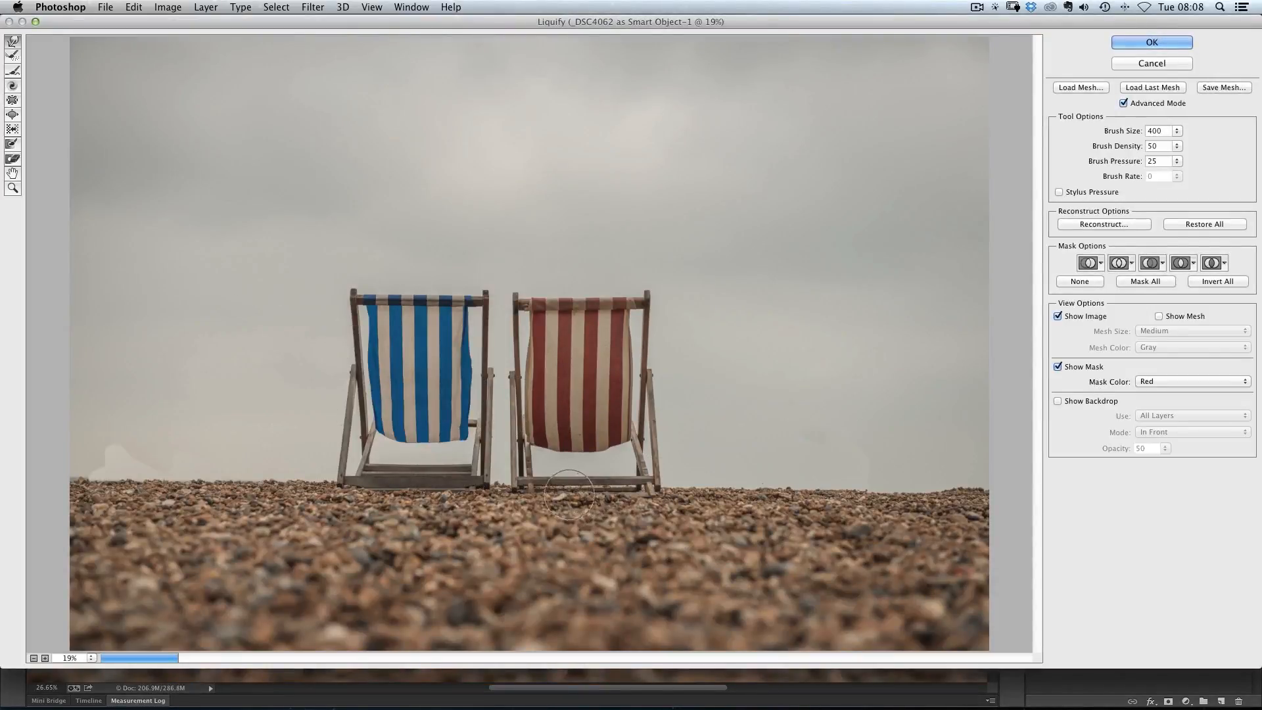
left_click(1152, 64)
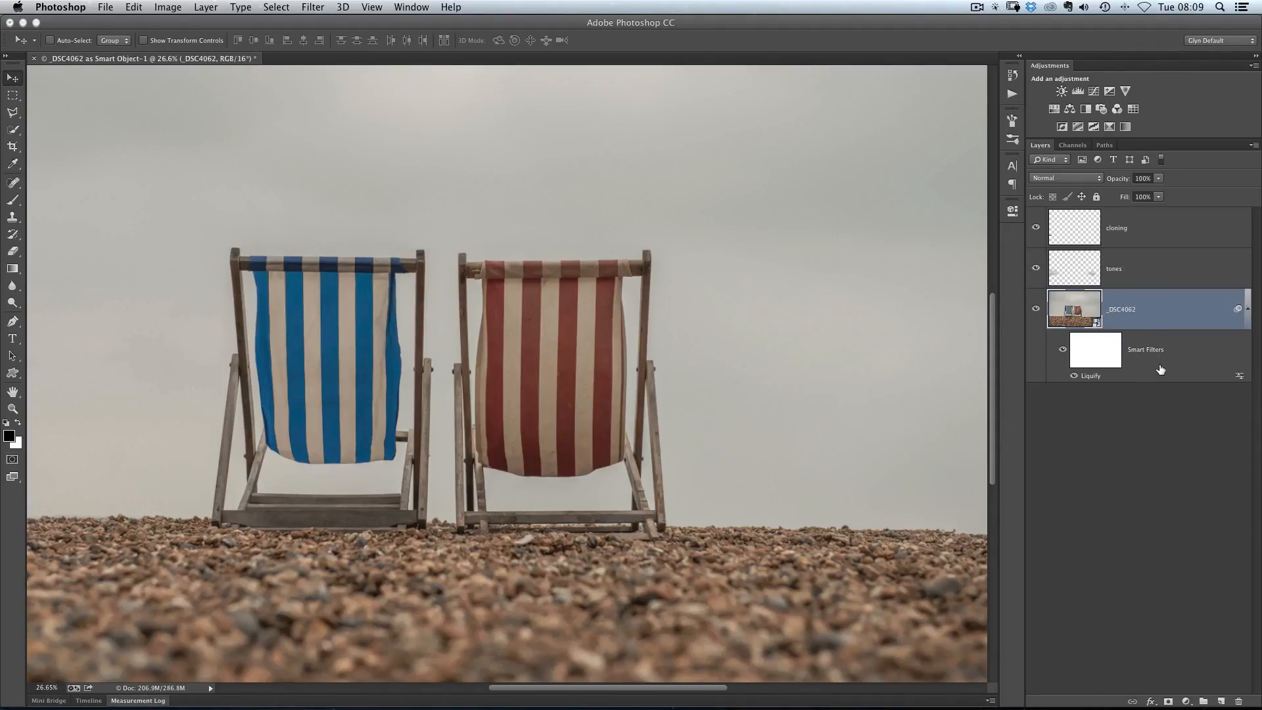
Add a black-to-white Gradient Map adjustment layer above the cloning layer
left_click(1077, 229)
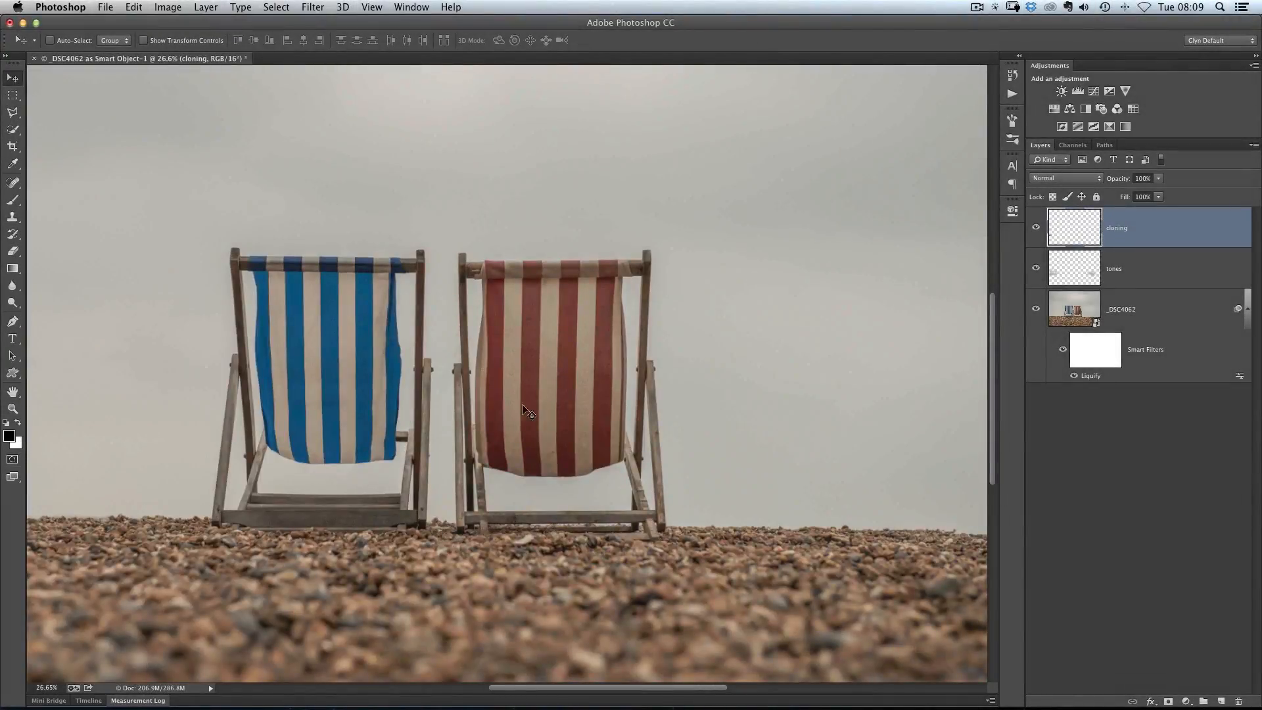
left_click(13, 392)
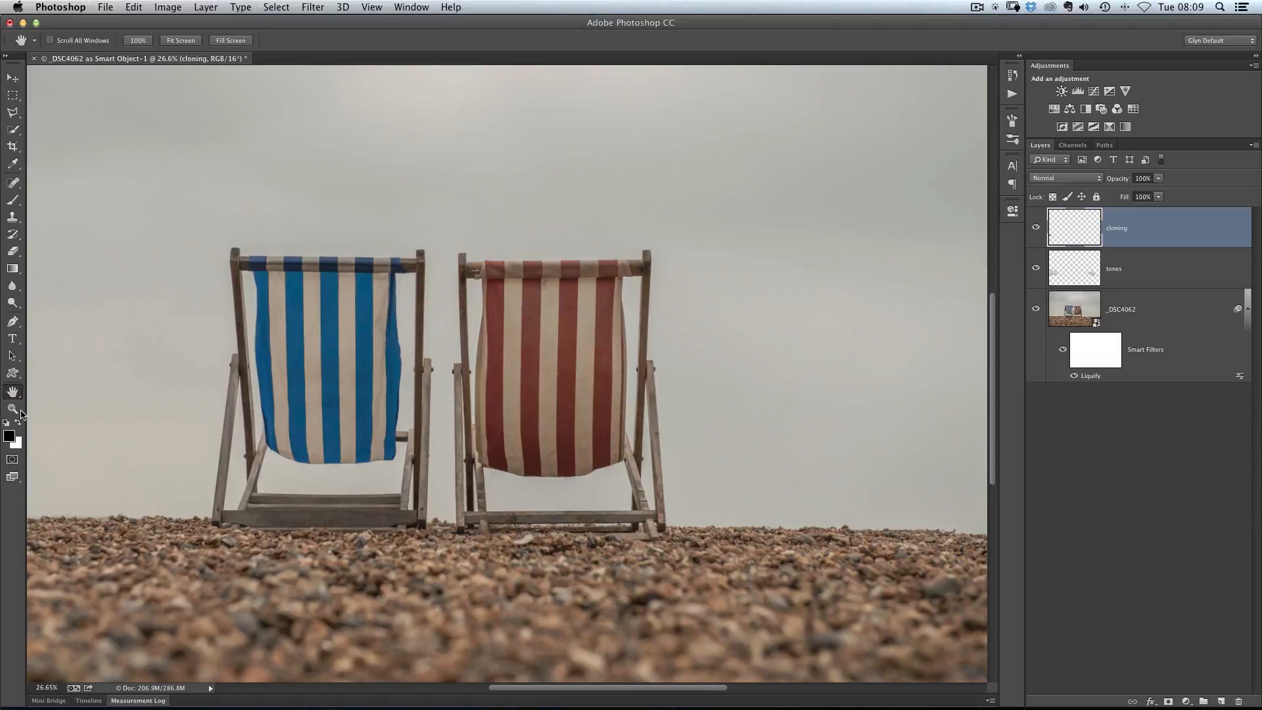
double_click(13, 392)
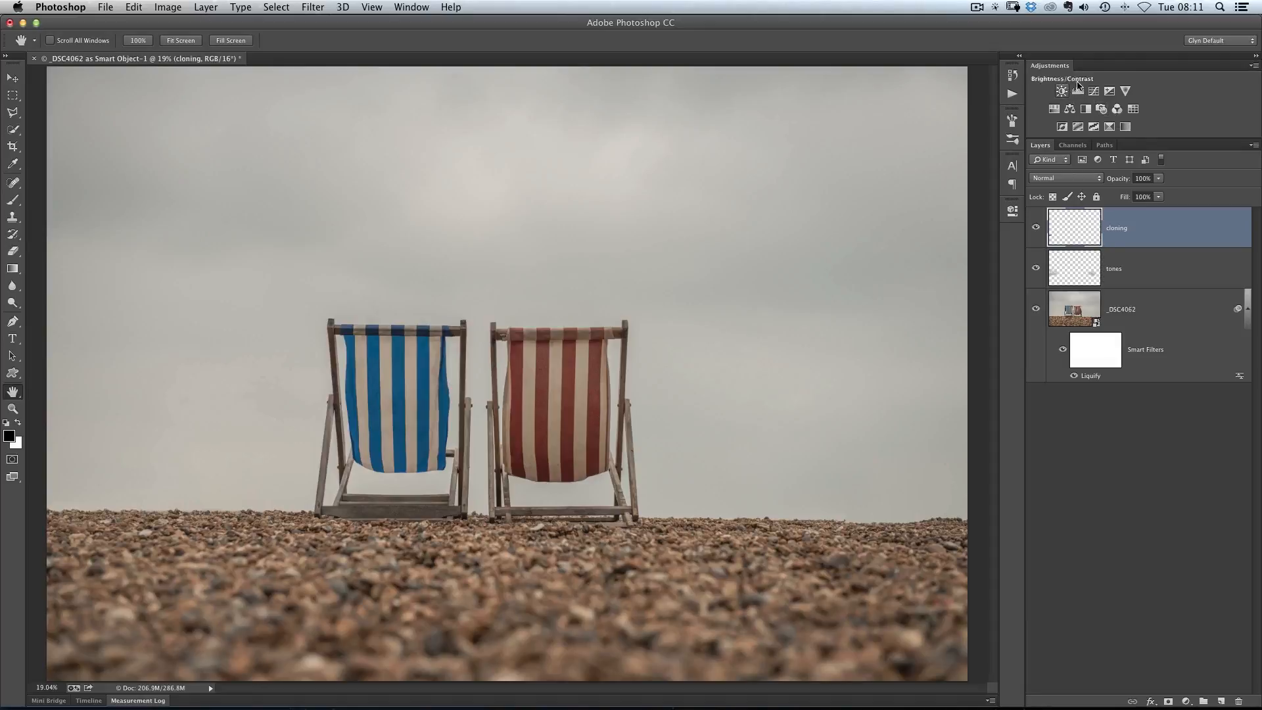
left_click(1126, 127)
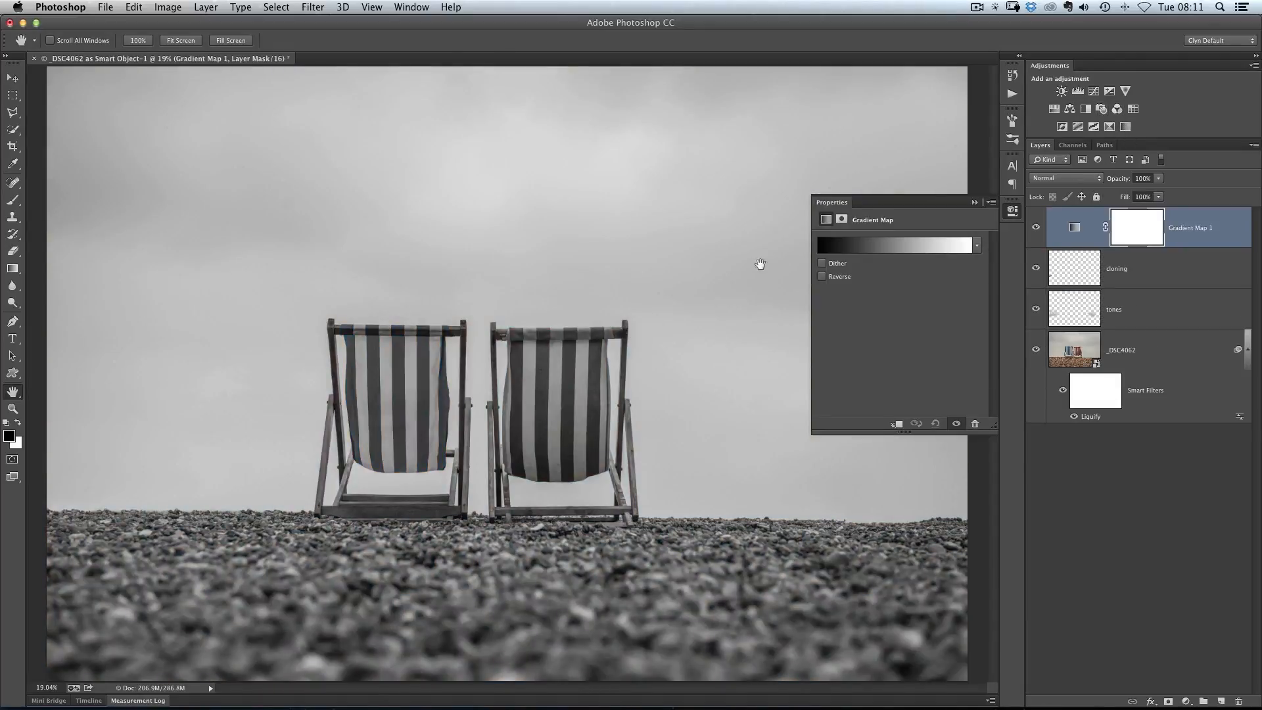
left_click(1013, 212)
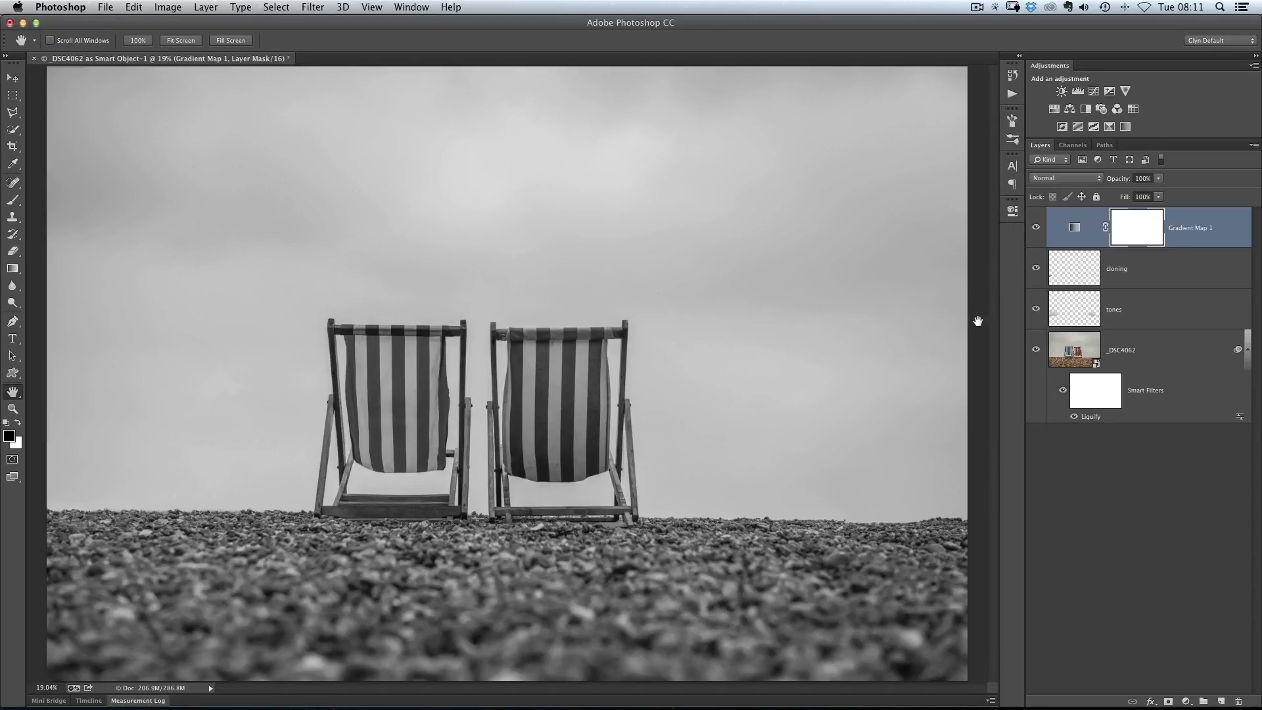
Compare the Gradient Map layer at reduced and 100% opacity, and set its opacity to 40%
key("v")
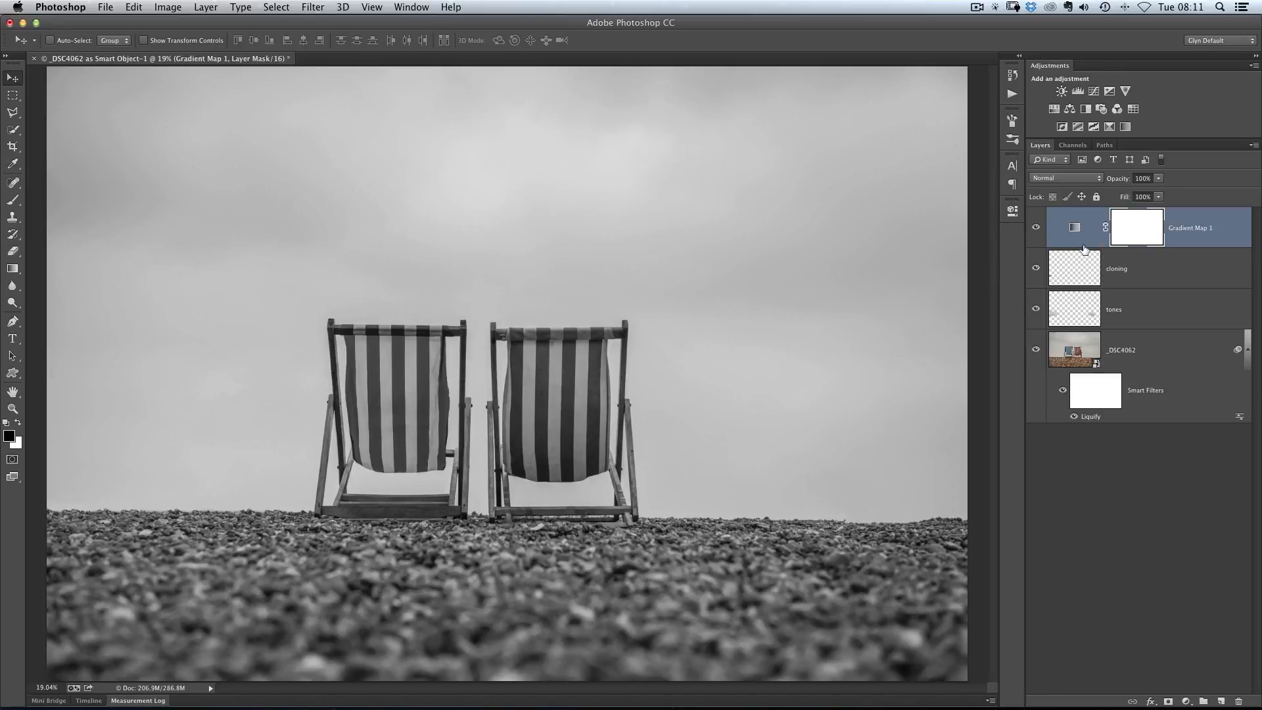
key("4")
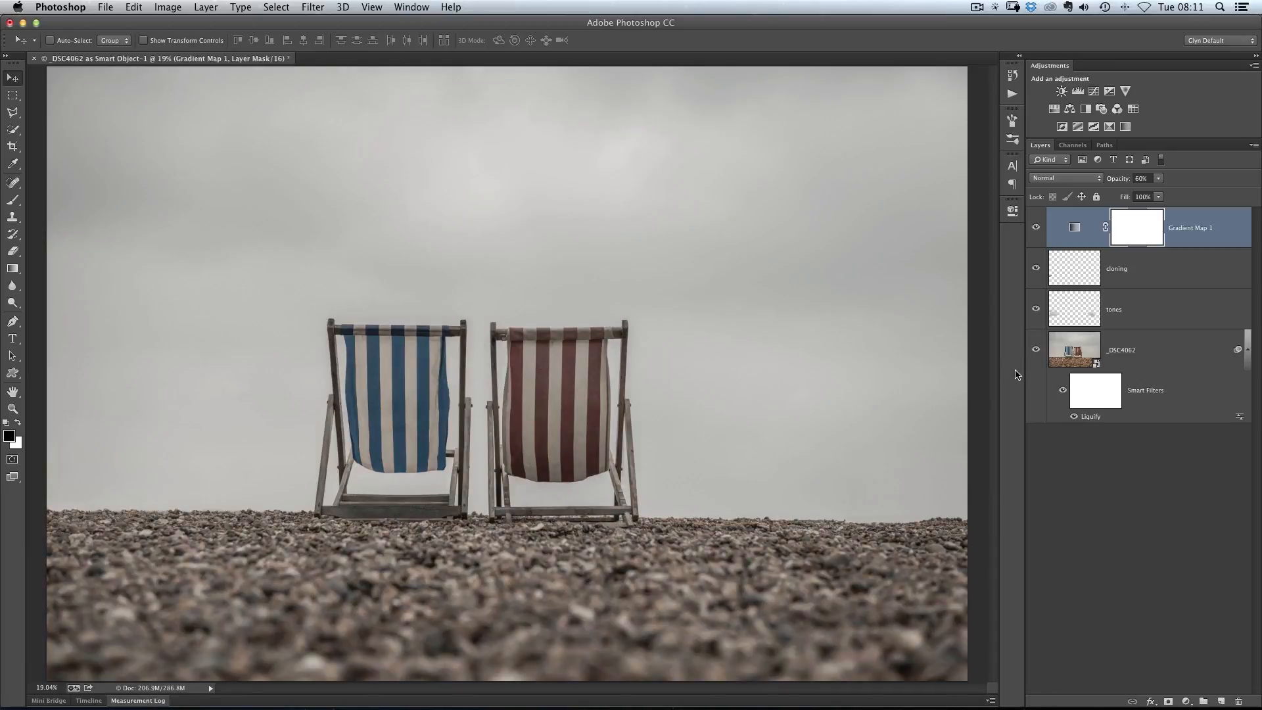
key("0")
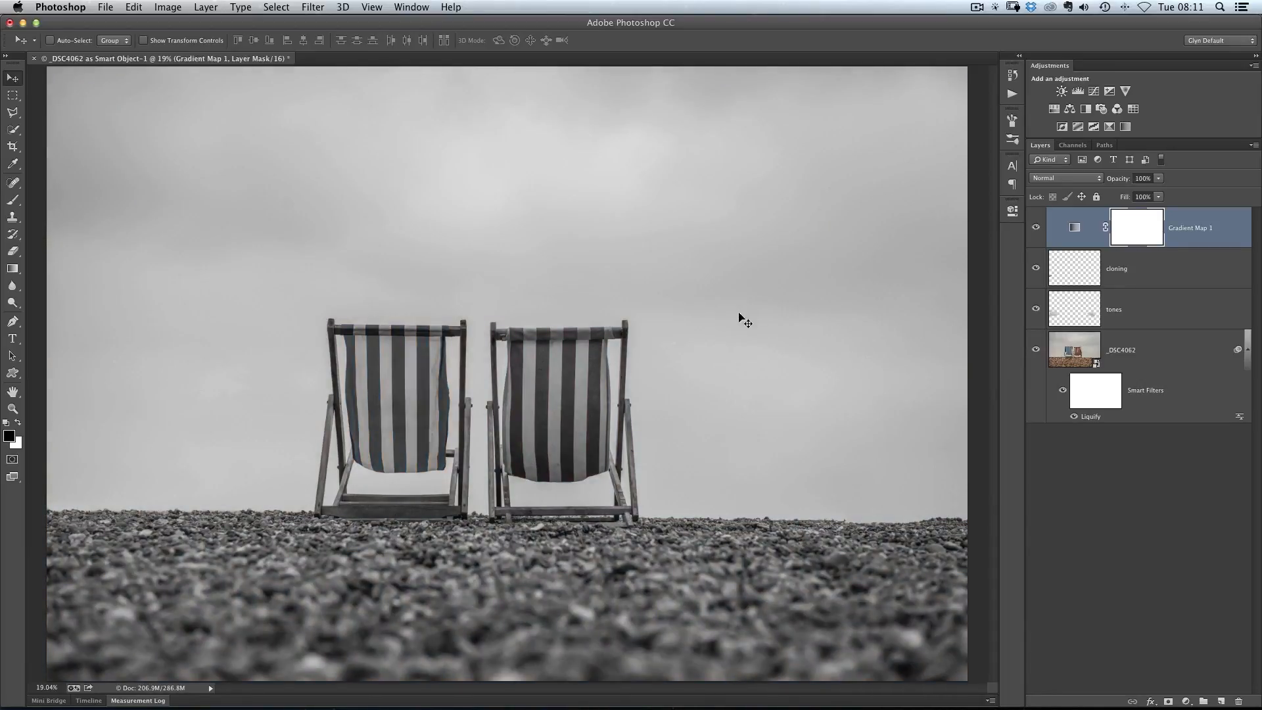
key("4")
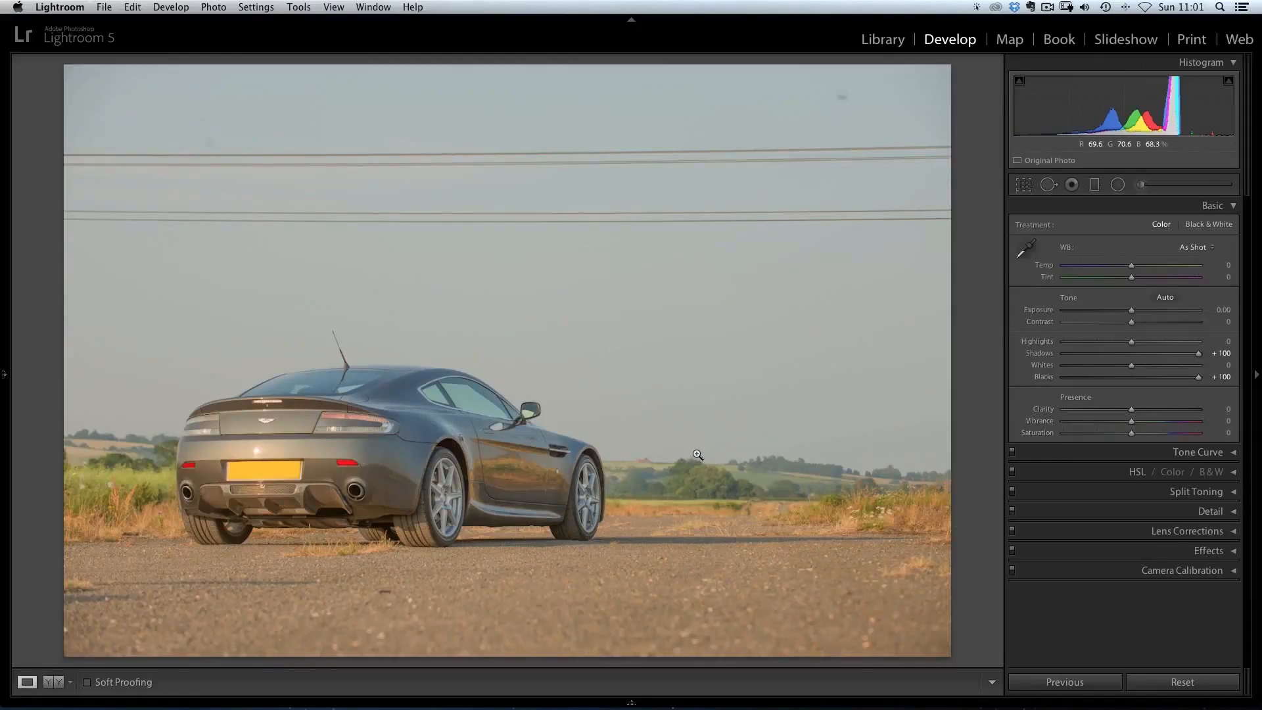
Switch to Lightroom and sample the white balance from the car's rear bumper
key("w")
left_click(336, 448)
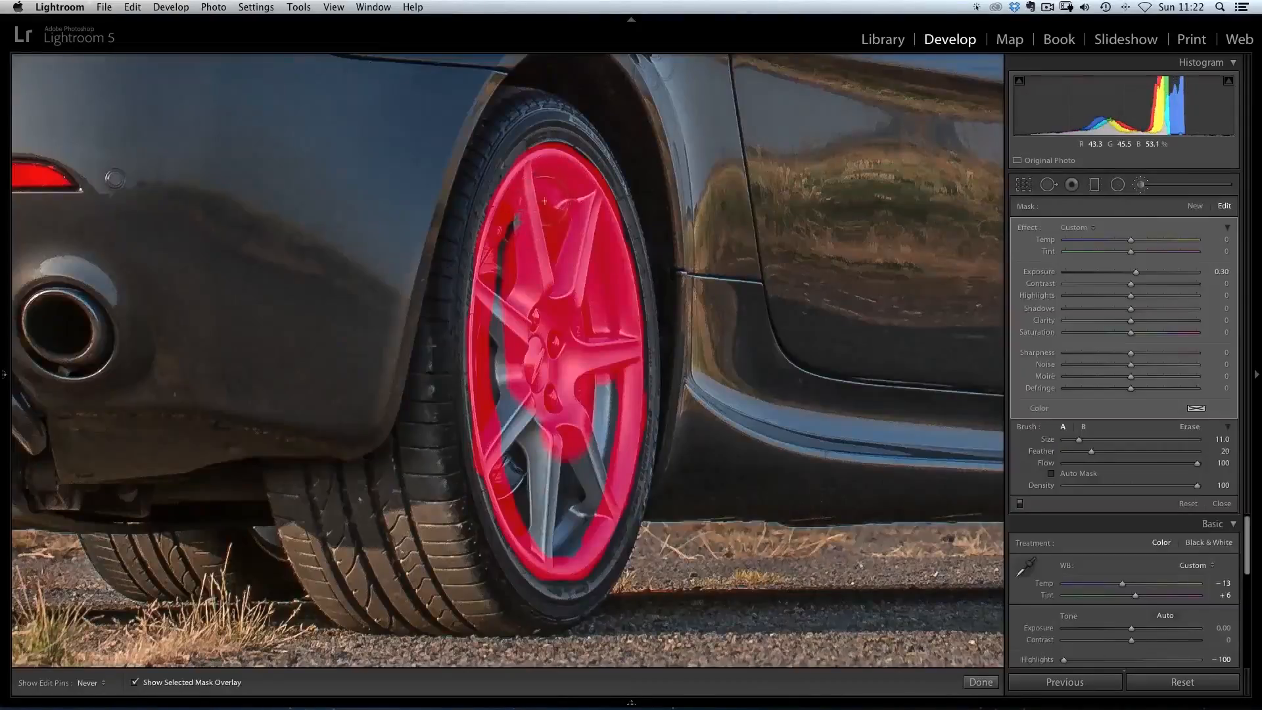
Paint an Adjustment Brush mask over the rear wheel, and erase the bodywork mask around the tyres and sill
mouse_move(497, 277)
left_mouse_down()
mouse_move(529, 485)
mouse_move(578, 526)
mouse_move(599, 394)
left_mouse_up()
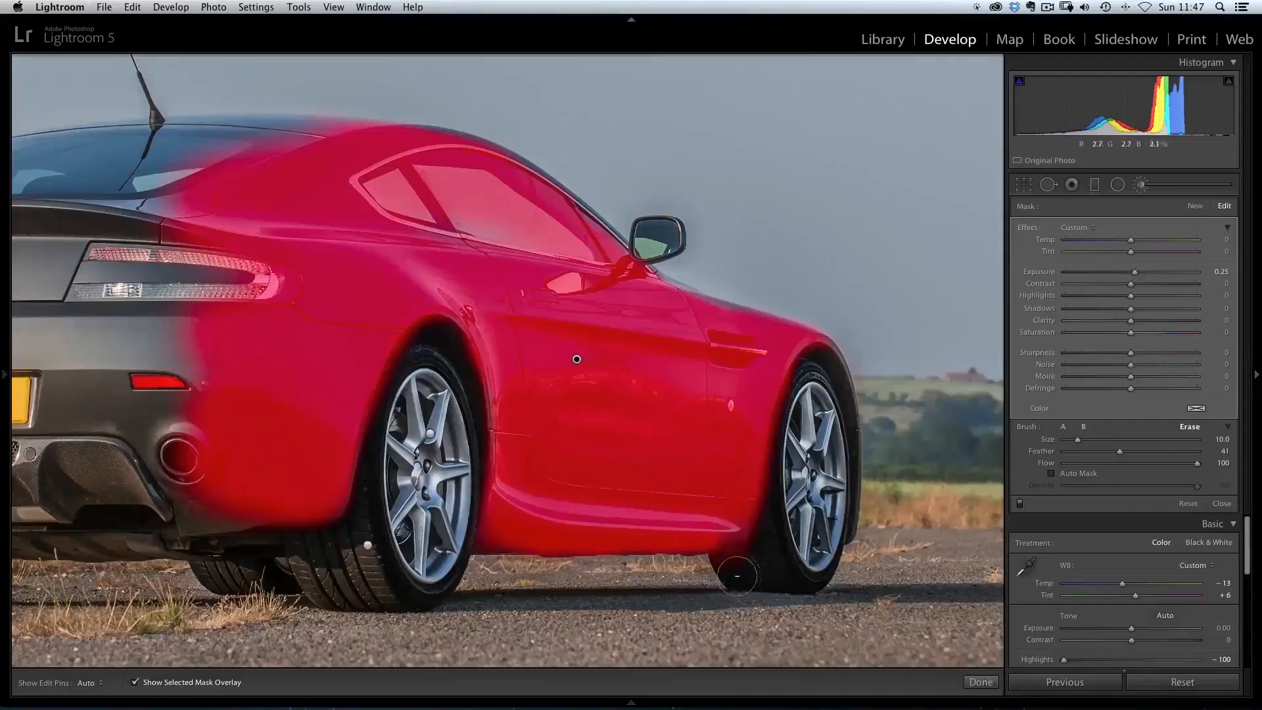
left_click_drag(845, 526, 493, 546)
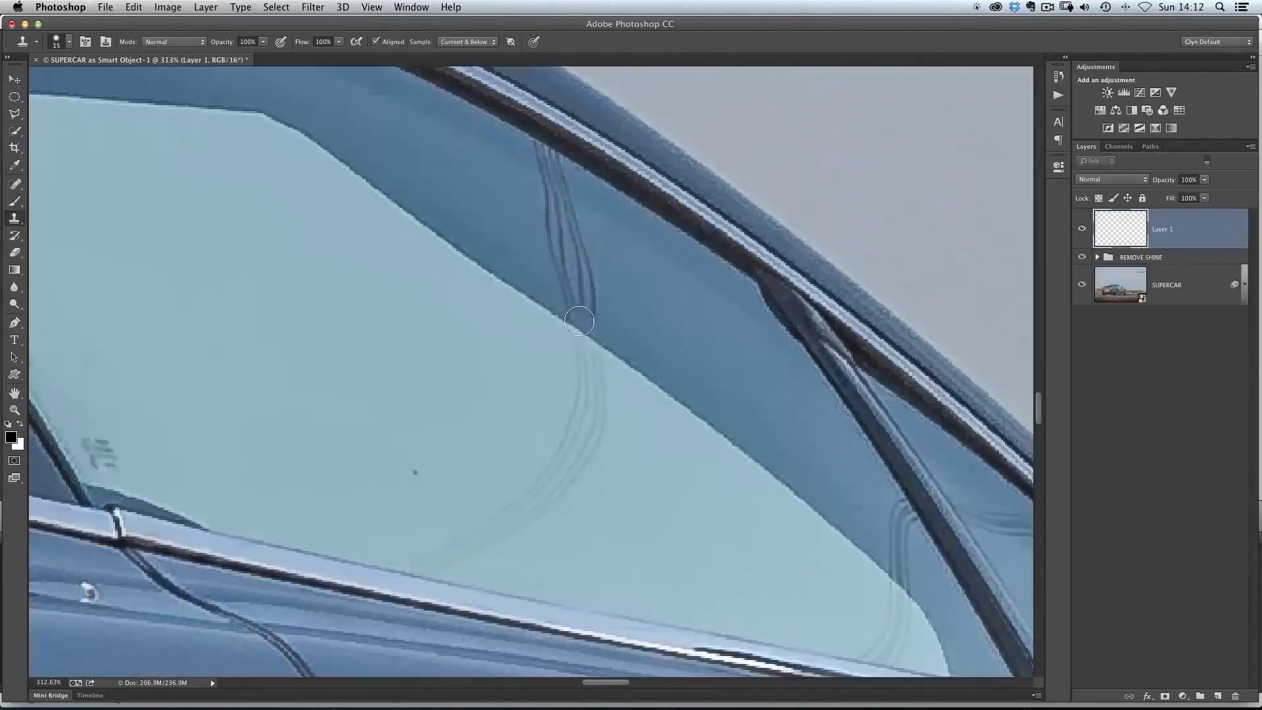
Switch to Photoshop, clone out the curved lines on the car window, and draw a gradient on the CLOUDY SKY layer mask
mouse_move(579, 321)
left_mouse_down()
mouse_move(572, 287)
mouse_move(605, 293)
mouse_move(570, 256)
left_mouse_up()
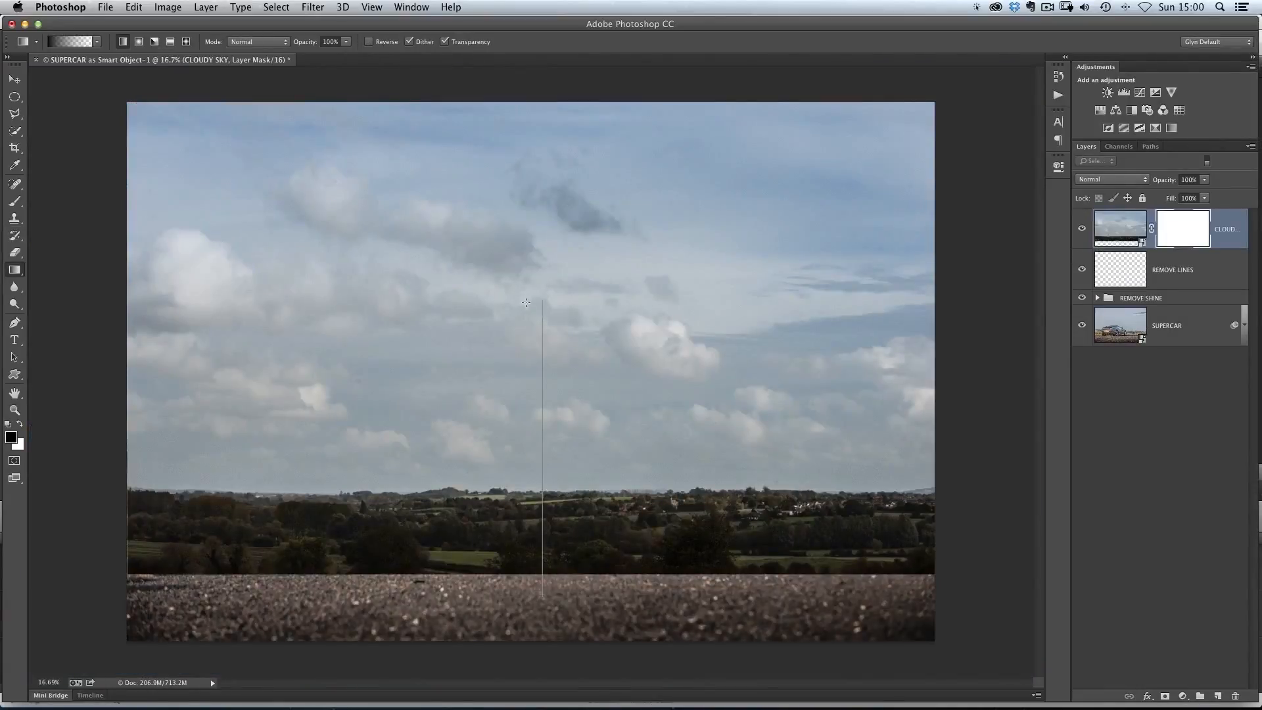
left_click_drag(531, 314, 530, 315)
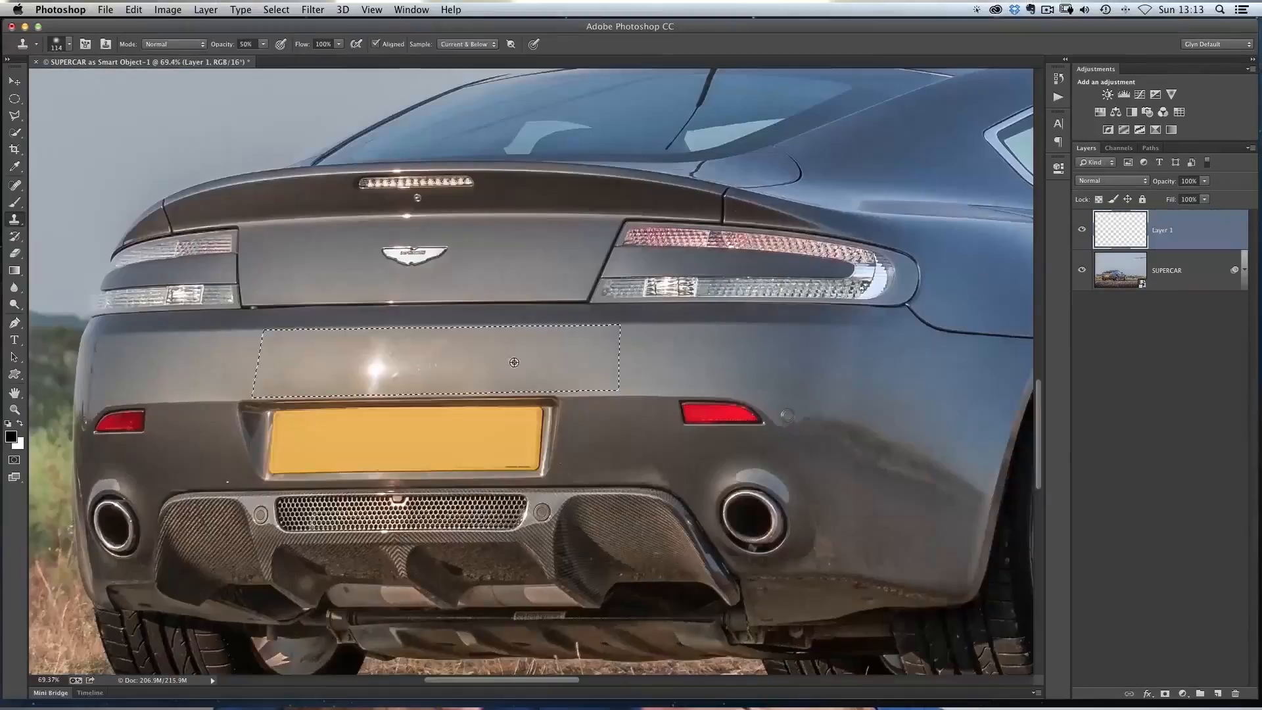
Clone out the glare above the number plate, and raise the Underlying Layer black point for Blue in SKY REFLECTION's Blend If
mouse_move(395, 370)
left_mouse_down()
mouse_move(366, 357)
mouse_move(395, 366)
mouse_move(352, 376)
mouse_move(405, 381)
left_mouse_up()
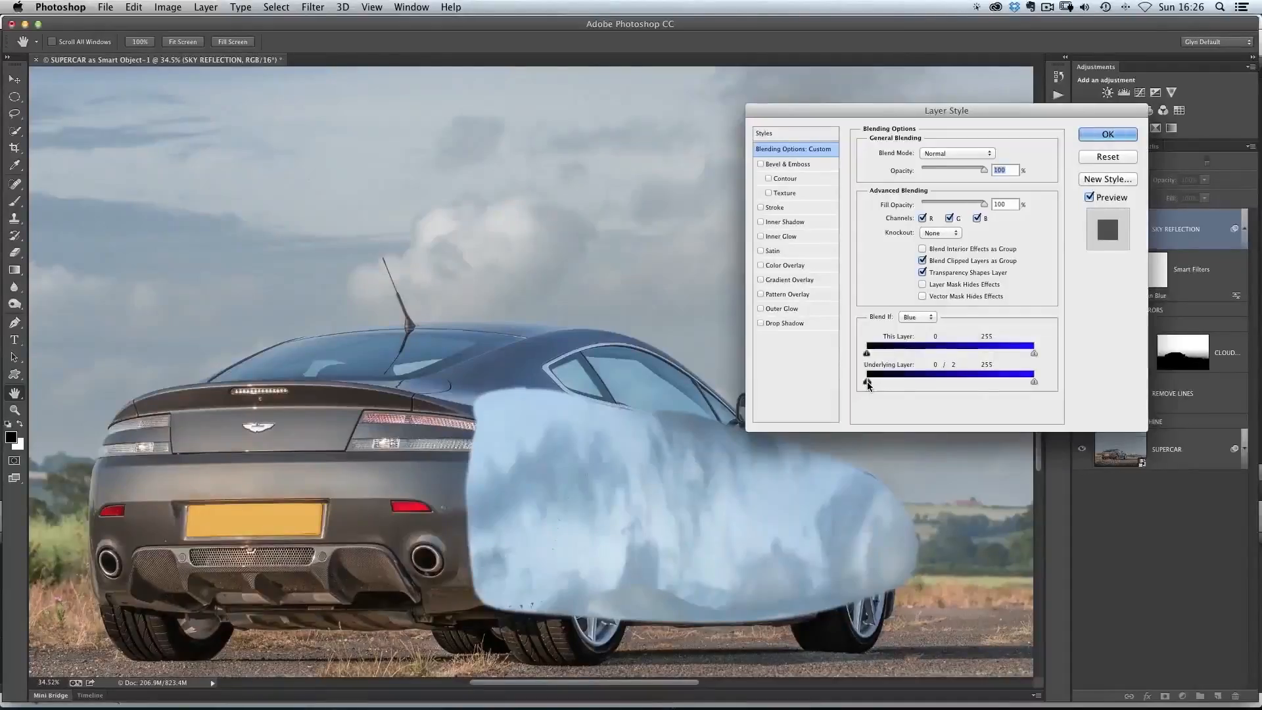
left_click_drag(868, 384, 919, 384)
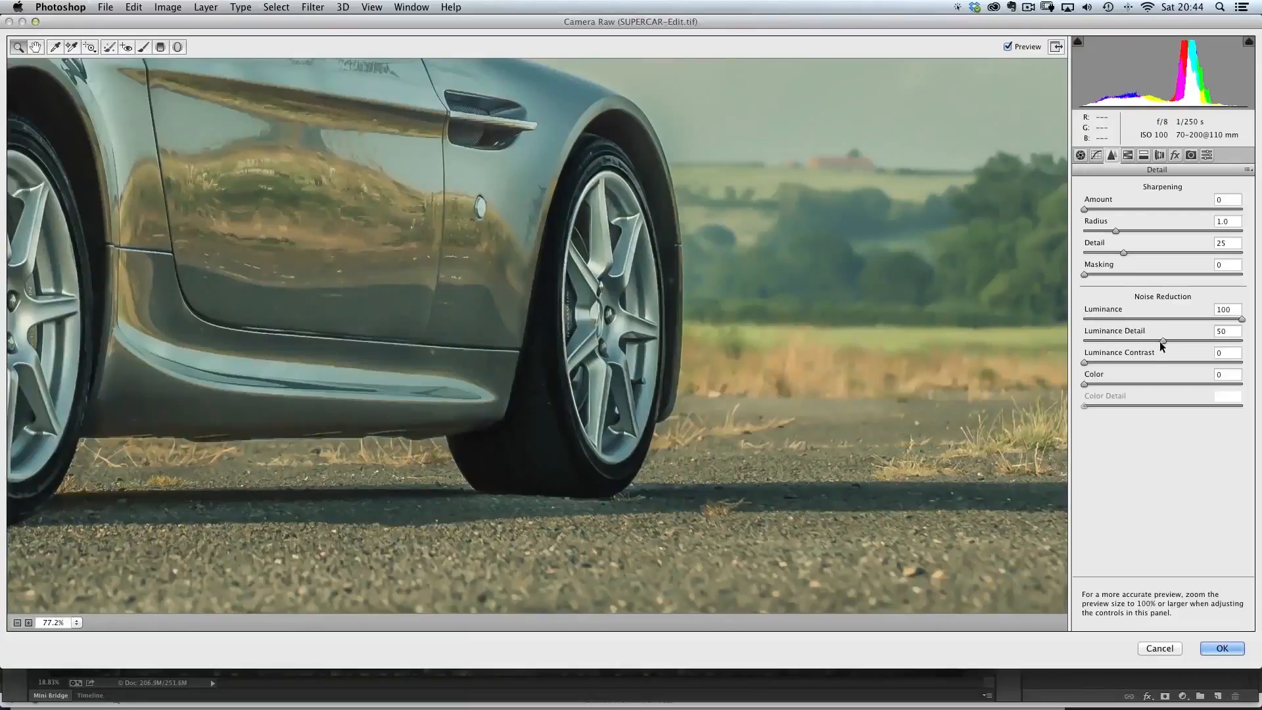
Reduce the Luminance Detail noise reduction for SUPERCAR-Edit.tif to its minimum in Camera Raw
left_click(1160, 341)
left_click_drag(1159, 338, 1084, 340)
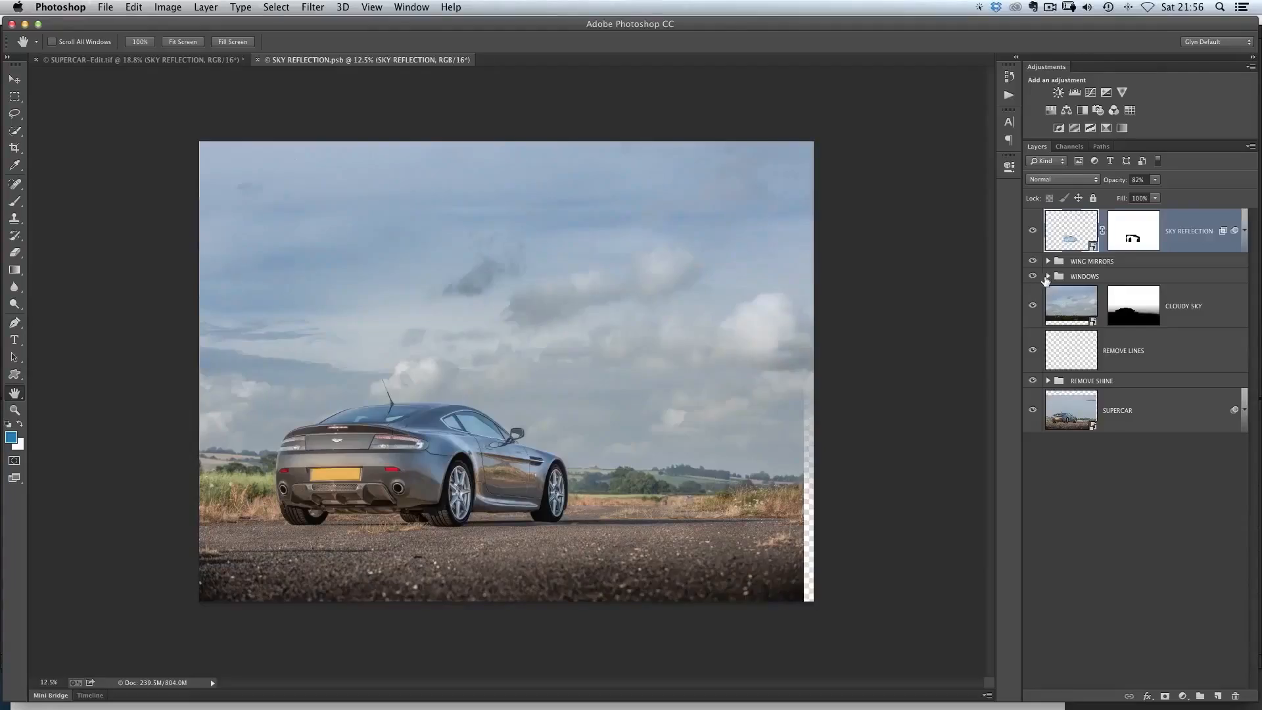
Examine the layers inside the WINDOWS and WING MIRRORS groups, and collapse both groups again
left_click(1048, 277)
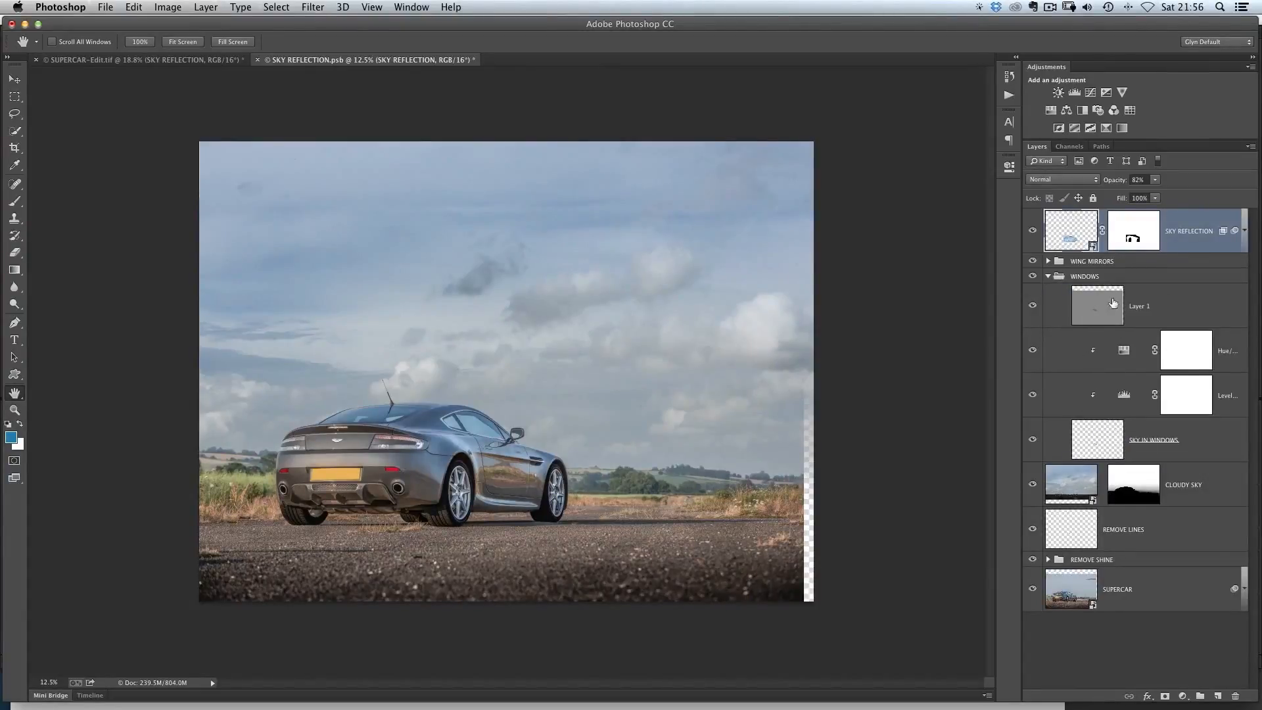
left_click(1048, 276)
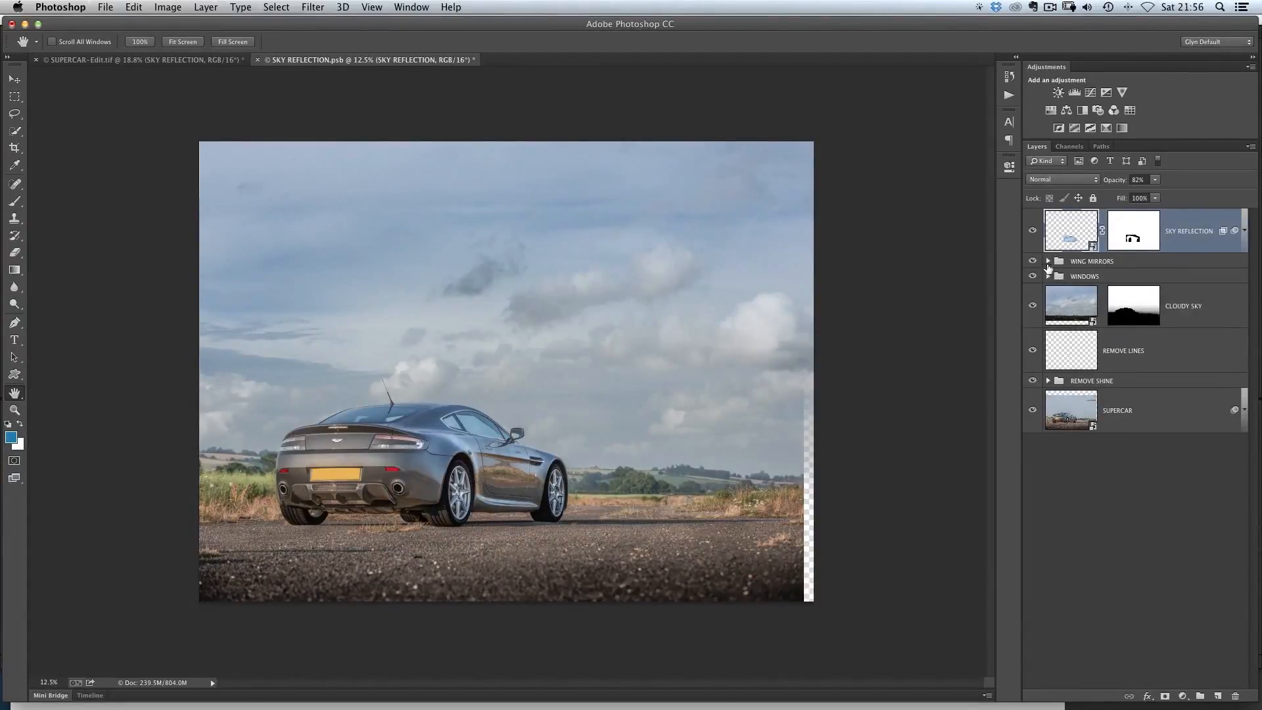
left_click(1048, 261)
left_click(1048, 261)
Toggle the SKY REFLECTION layer's visibility to compare the car with and without it, leaving the layer hidden
left_click(1033, 233)
left_click(1032, 233)
left_click(1033, 233)
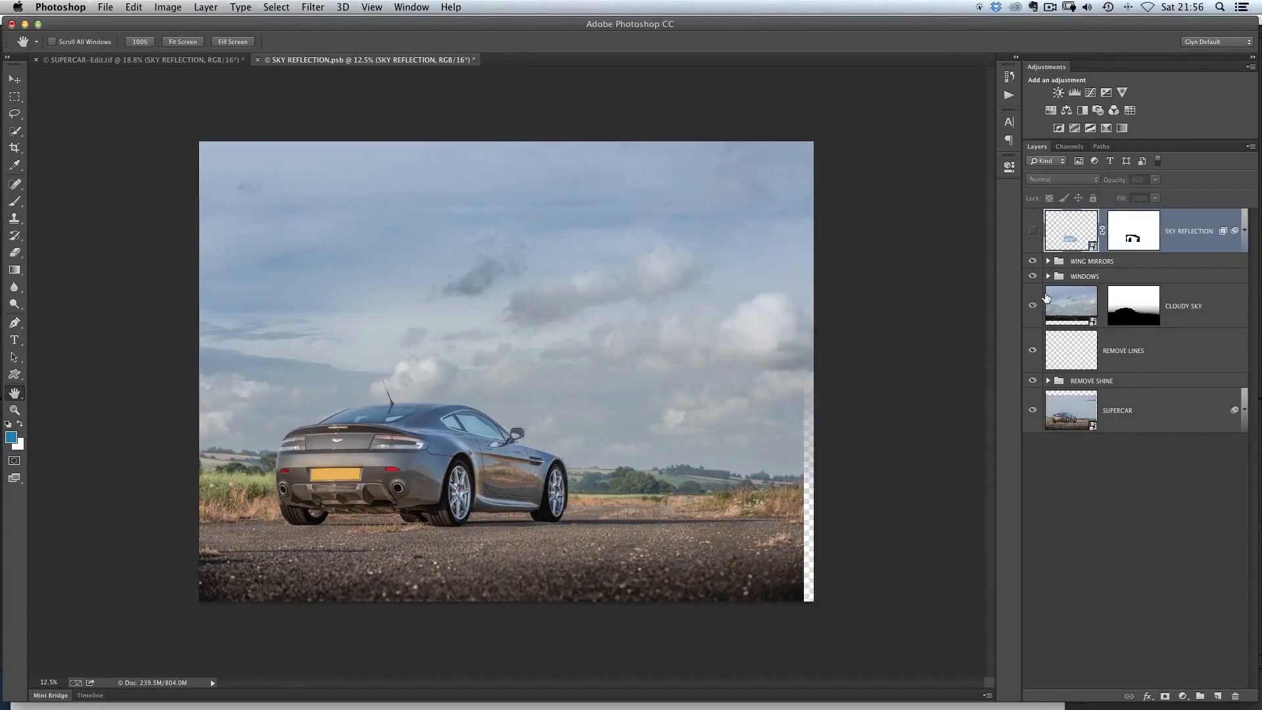
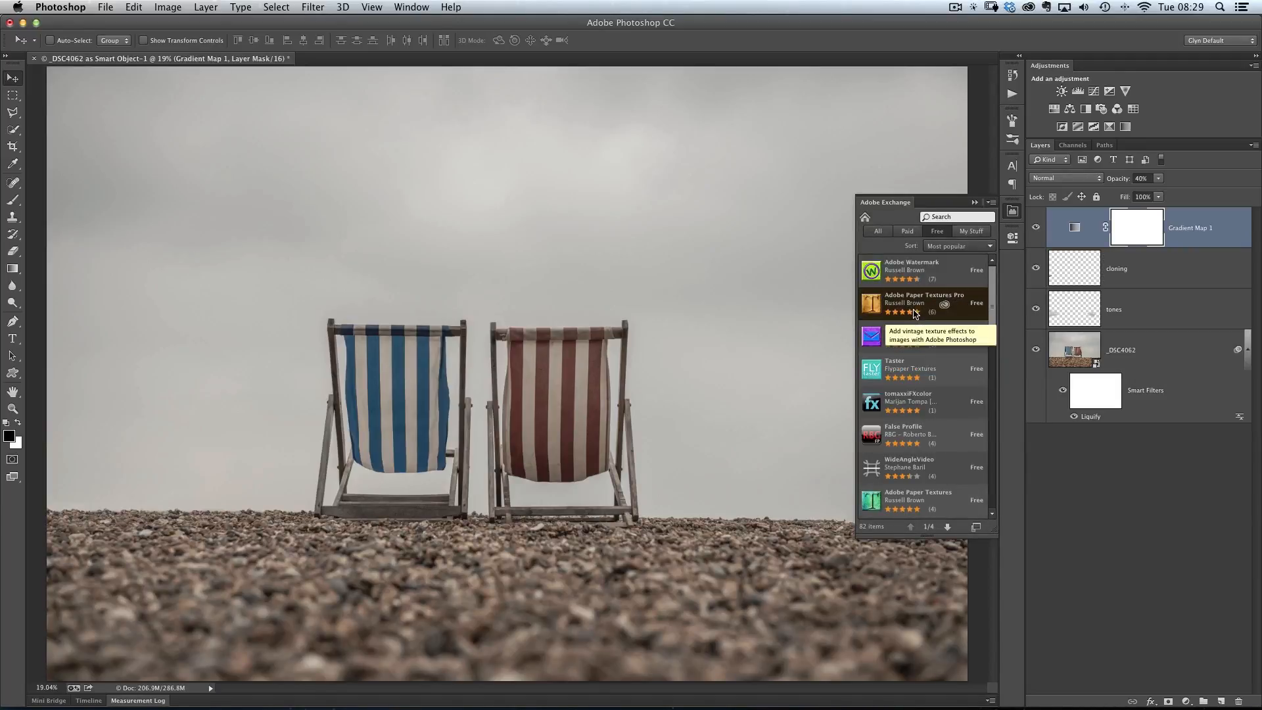
Close Adobe Exchange and open the Adobe Paper Texture Pro extension
mouse_move(992, 303)
left_mouse_down()
mouse_move(993, 420)
mouse_move(986, 282)
left_mouse_up()
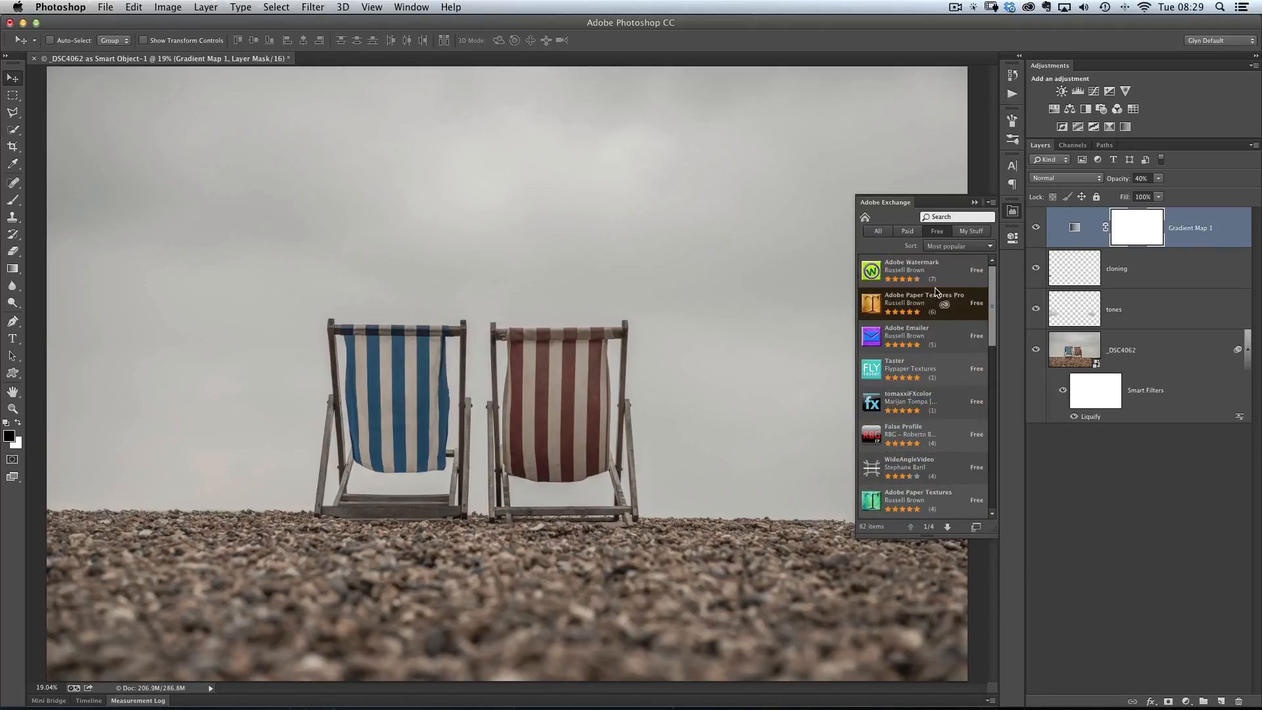
left_click(1014, 214)
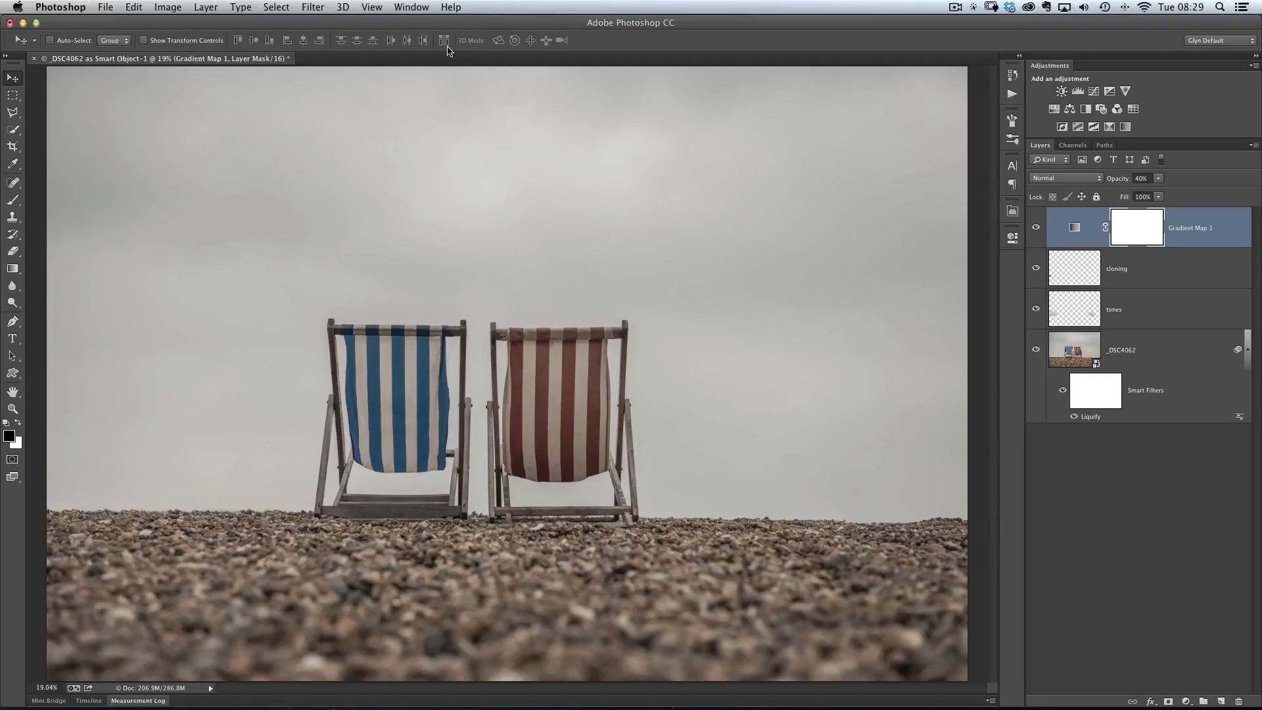
left_click(409, 7)
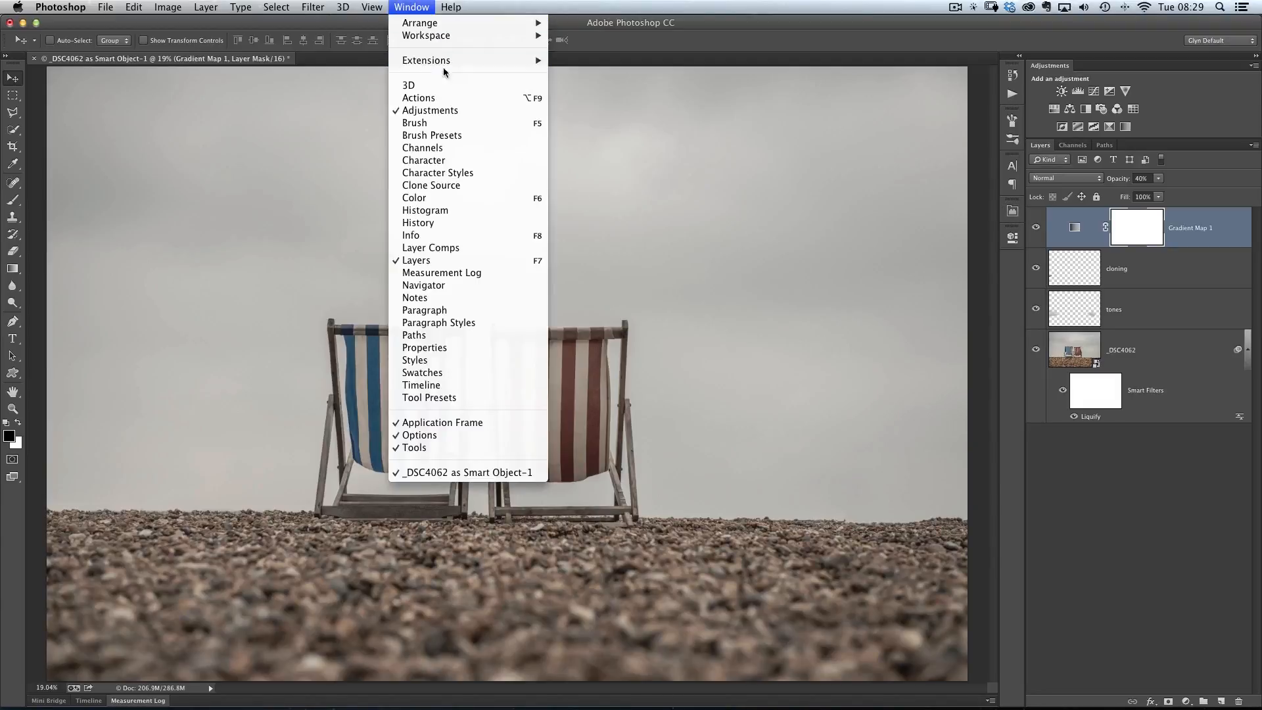
mouse_move(451, 60)
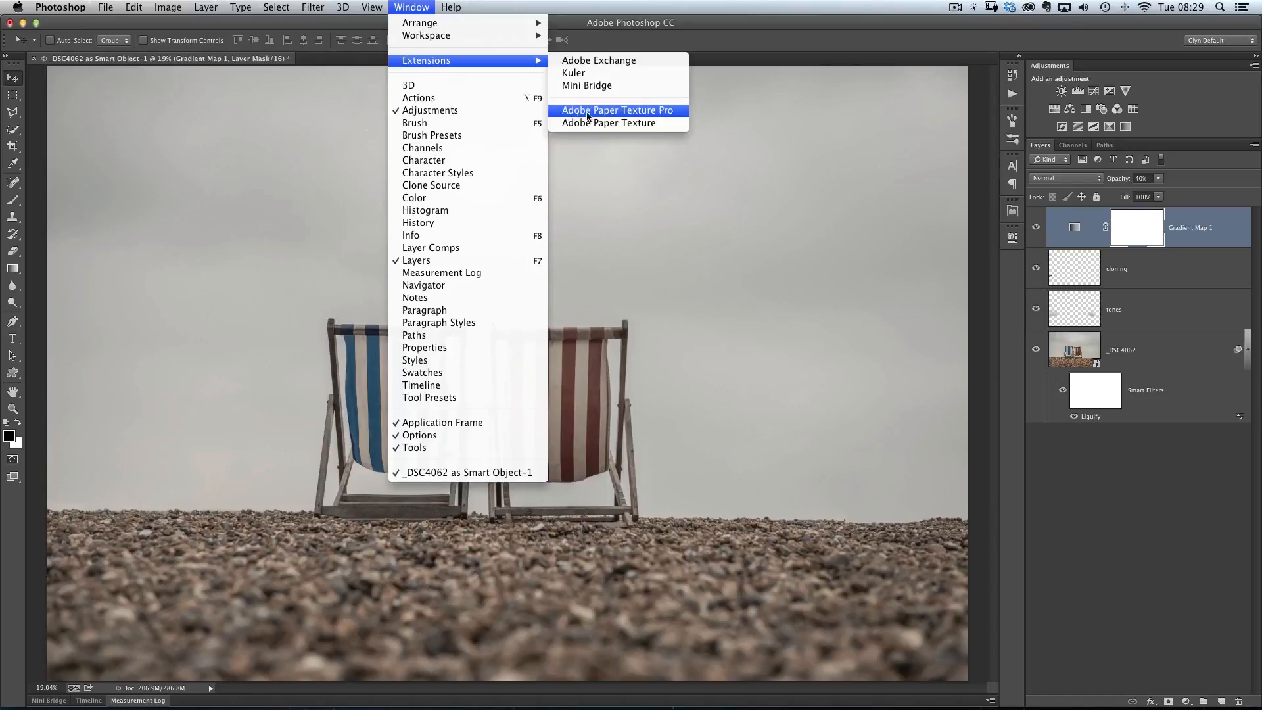
left_click(638, 115)
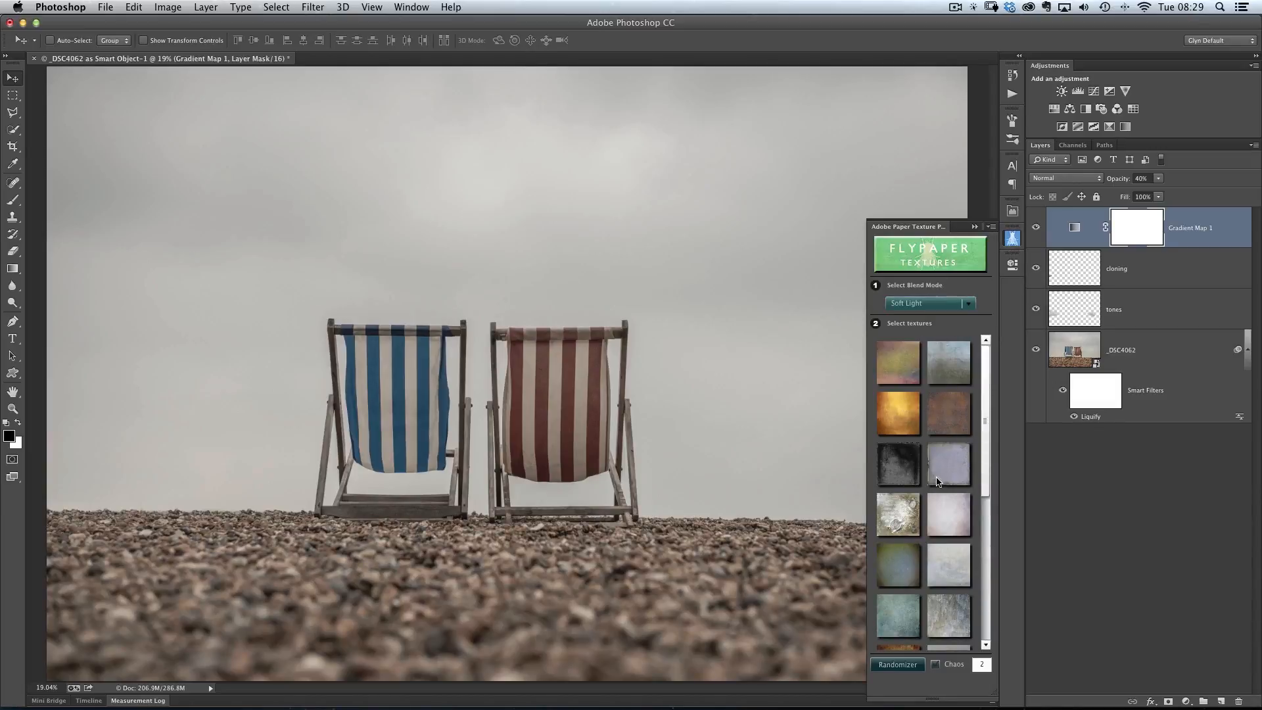
Browse the Flypaper textures and add the Rococo texture over the deckchair photo in Soft Light blend mode
scroll(984, 438, "down", 1)
scroll(985, 438, "down", 5)
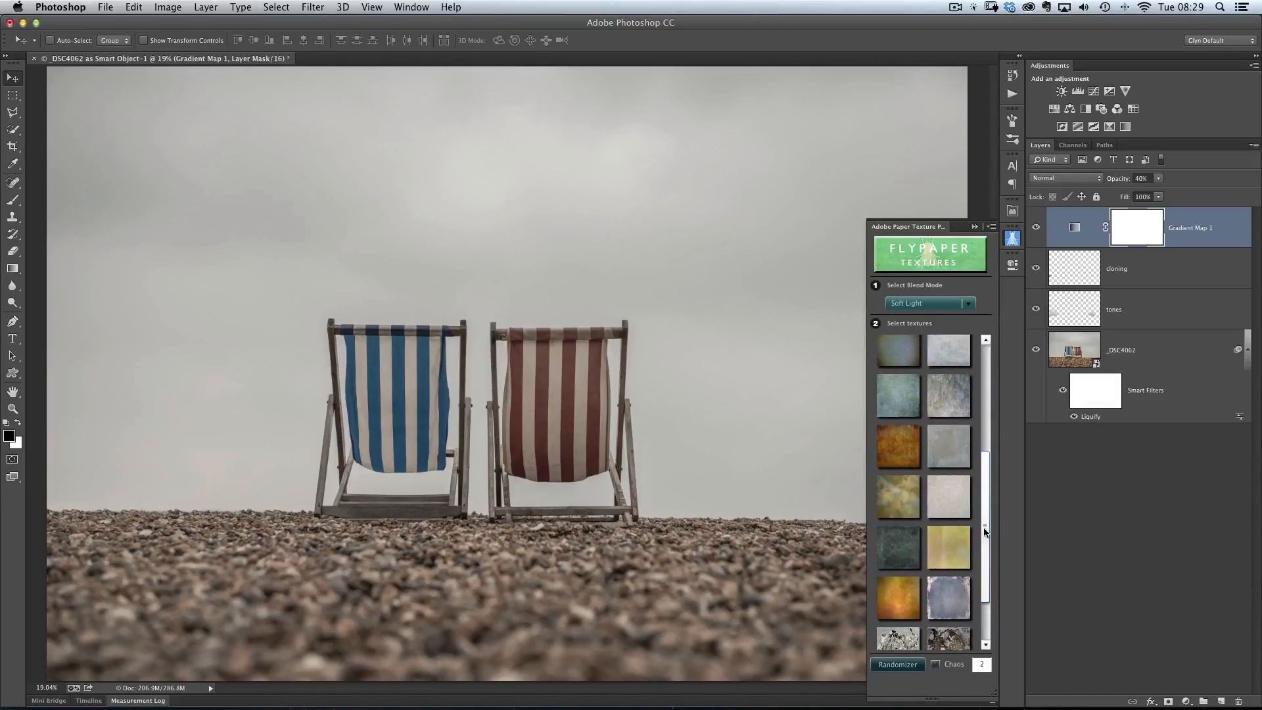
left_click_drag(986, 528, 984, 422)
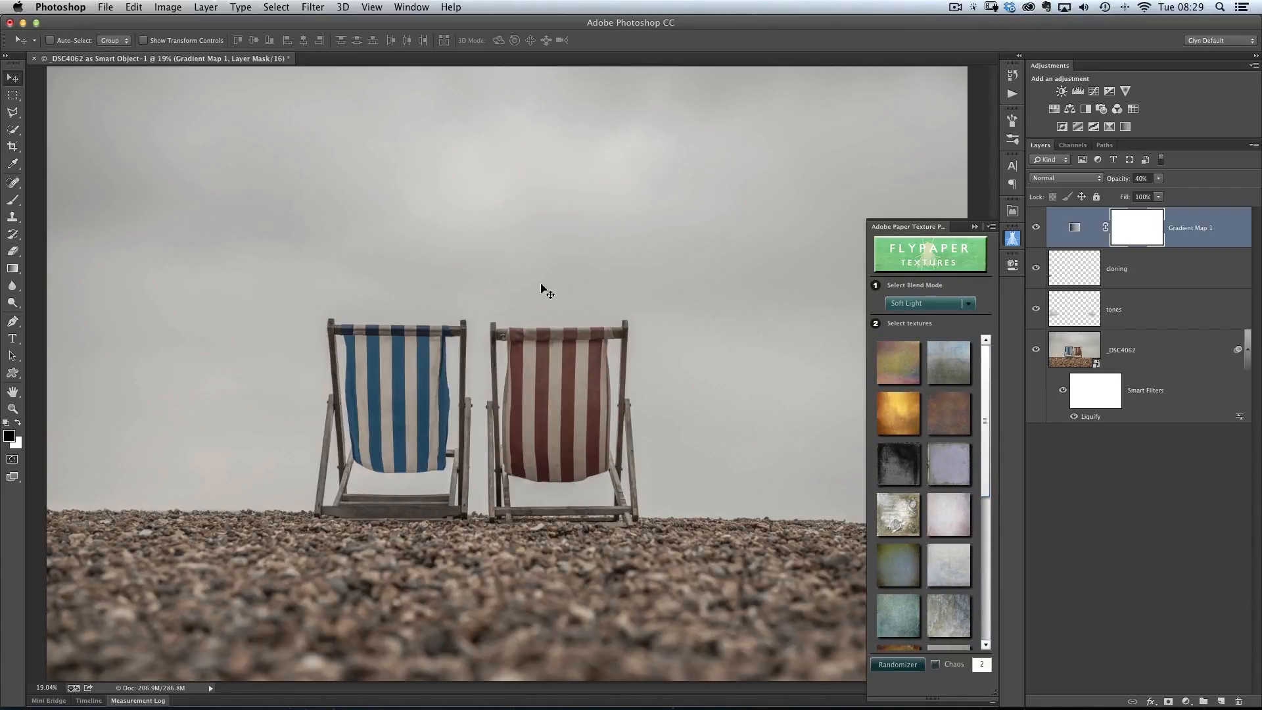
left_click_drag(569, 274, 510, 281)
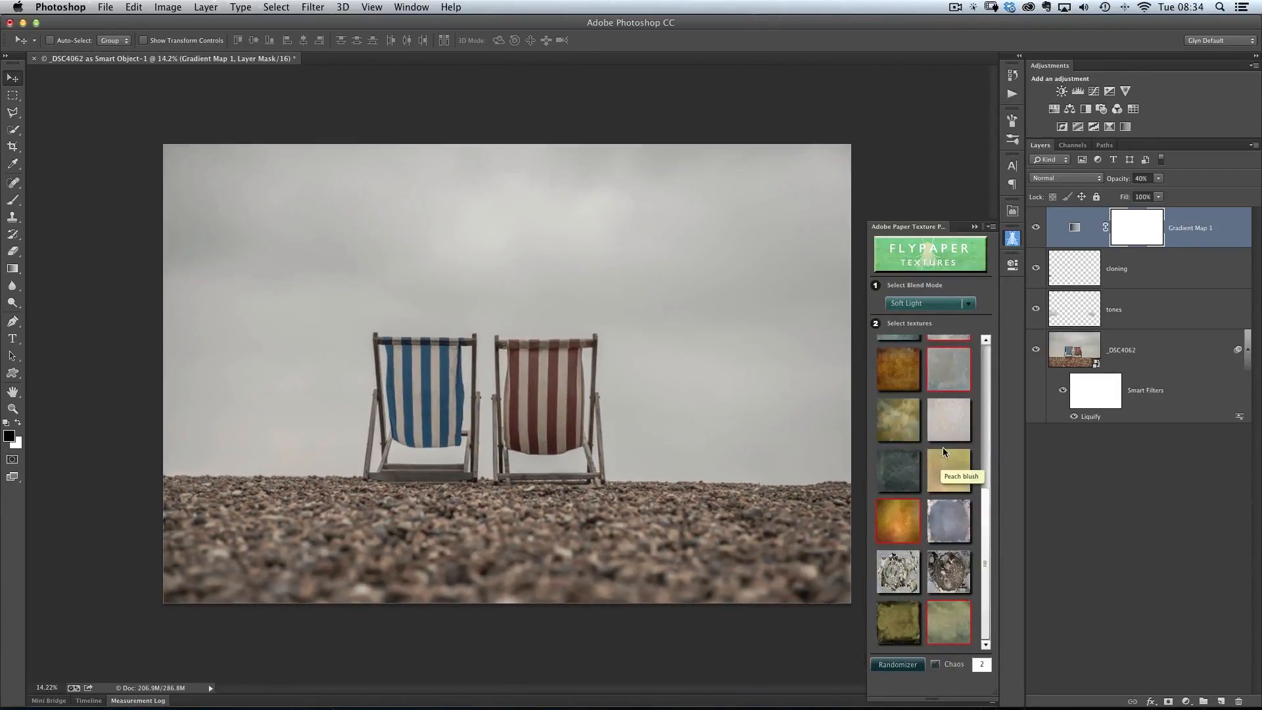
mouse_move(986, 545)
left_mouse_down()
mouse_move(987, 505)
mouse_move(988, 535)
left_mouse_up()
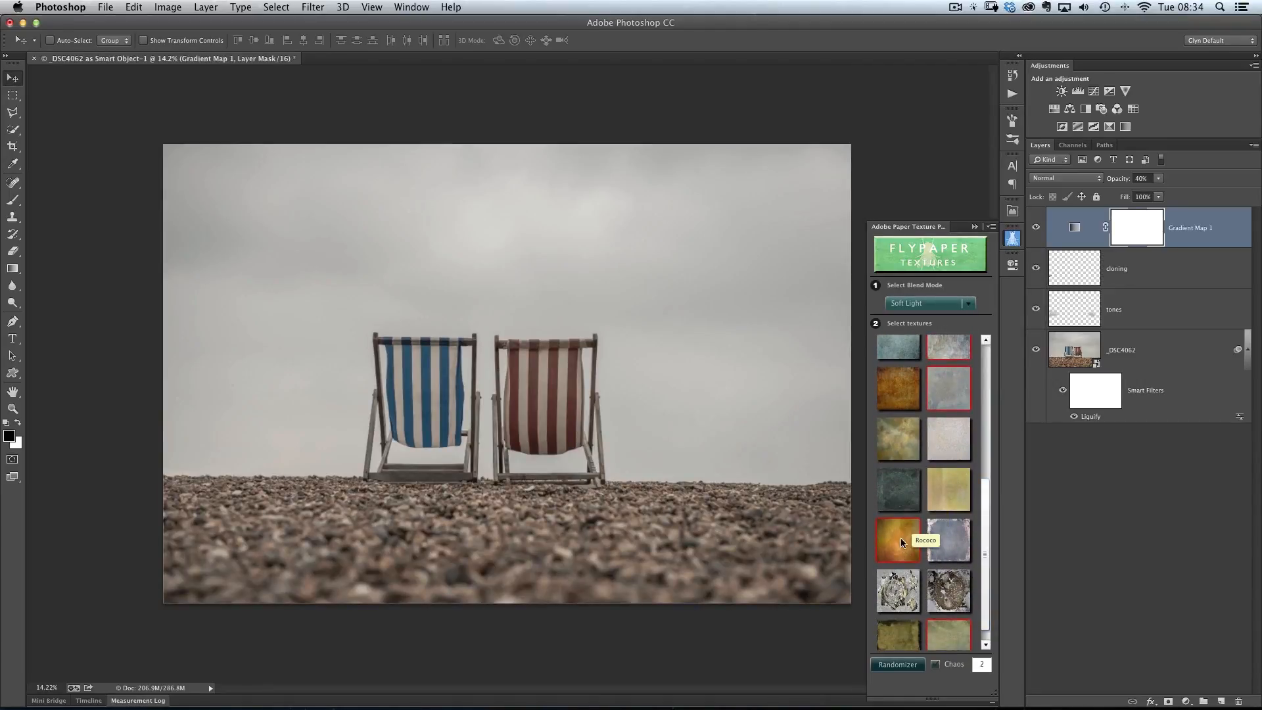
left_click(897, 535)
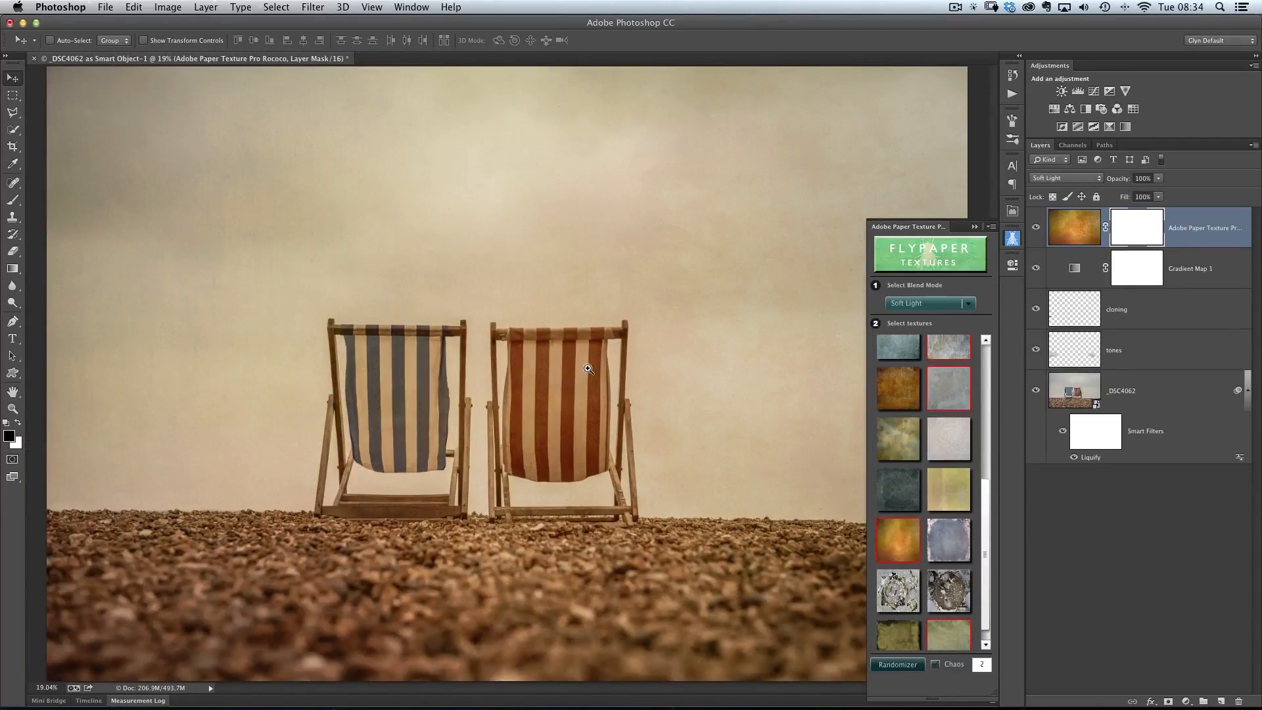
Desaturate the image of the Rococo texture layer, leaving its layer mask untouched
scroll(579, 355, "down", 2)
scroll(615, 246, "up", 5)
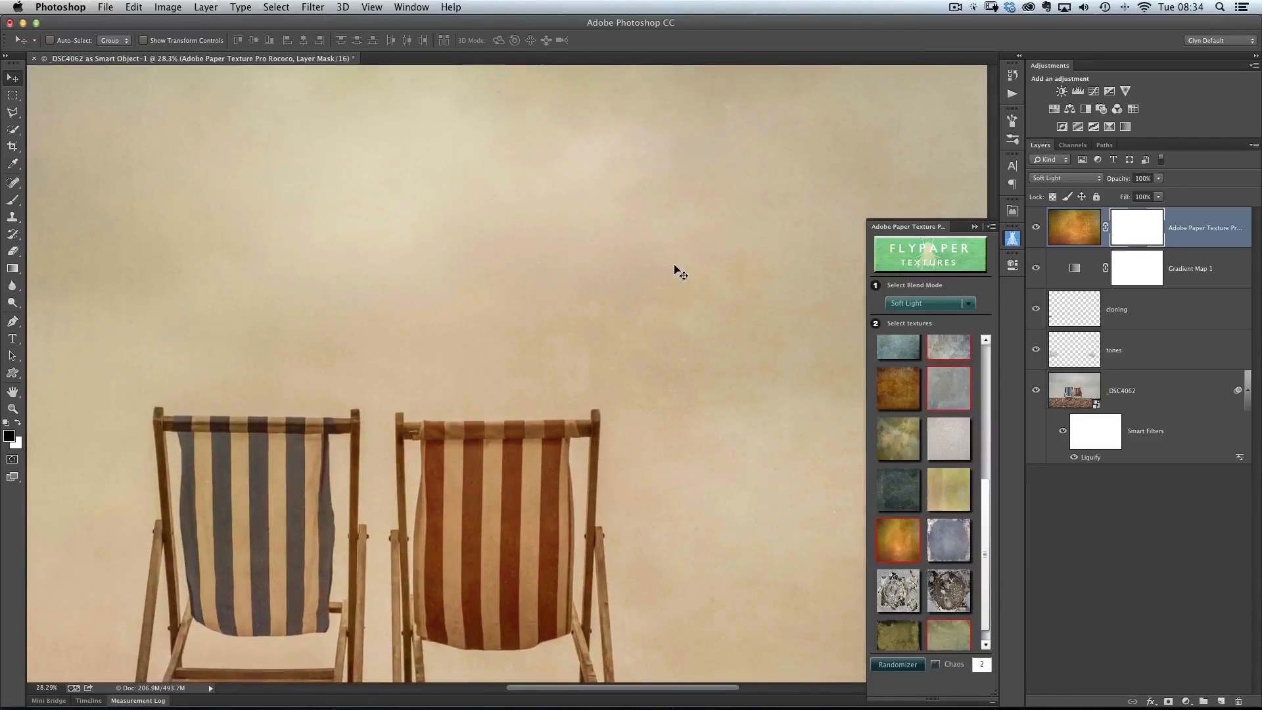
scroll(605, 332, "down", 4)
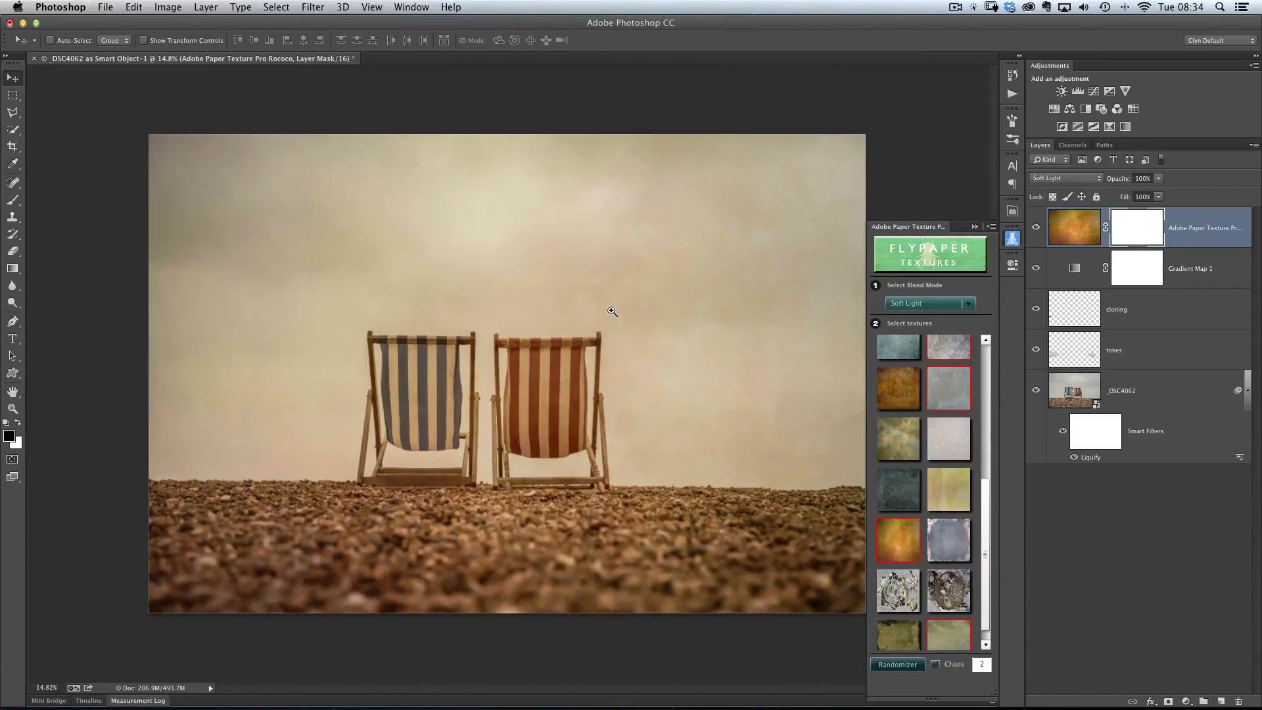
scroll(612, 311, "down", 1)
left_click(1065, 235)
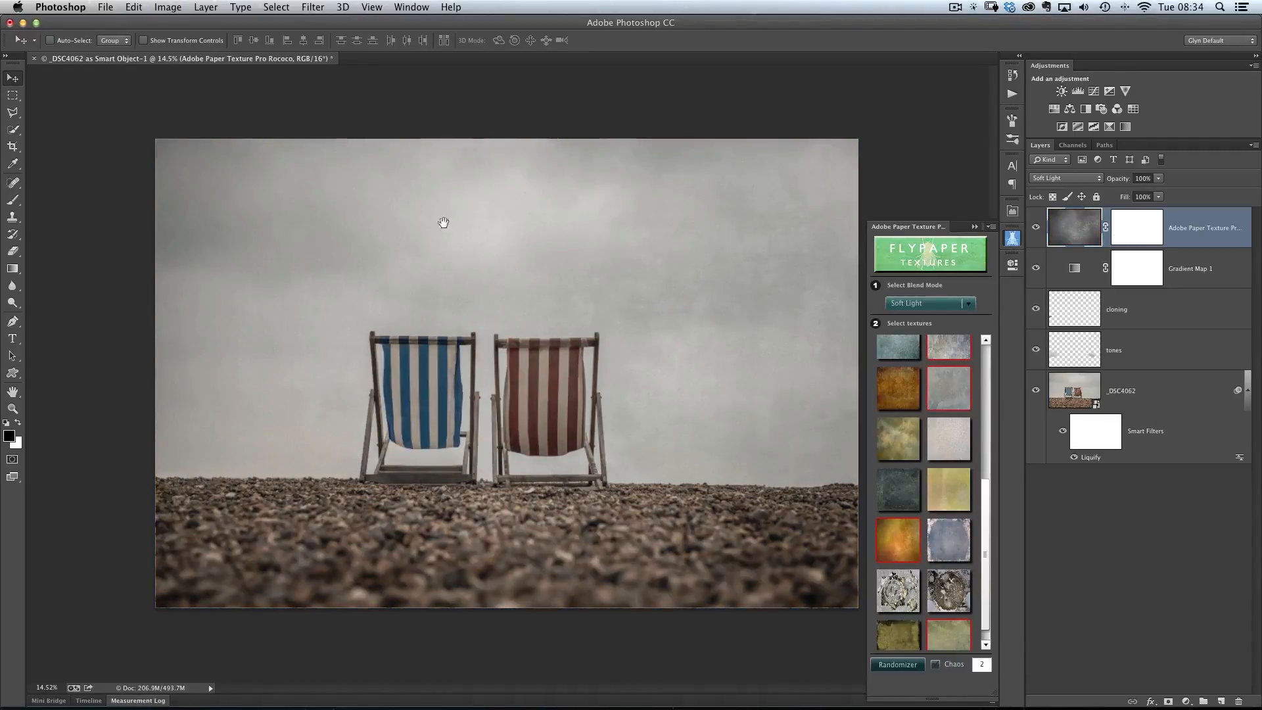
left_click_drag(595, 235, 645, 255)
left_click_drag(540, 317, 504, 285)
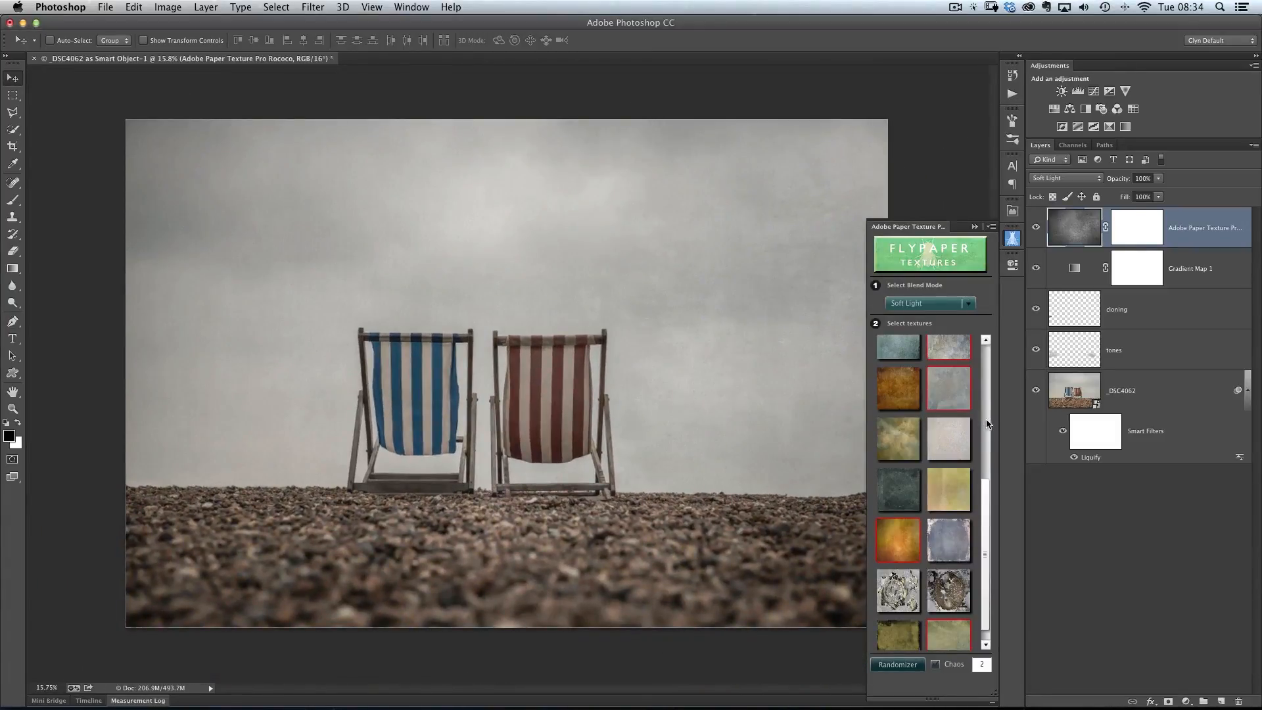
Add the Lyme Fossil texture as a new Soft Light layer above the Rococo texture
left_click(986, 420)
left_click_drag(987, 466, 984, 556)
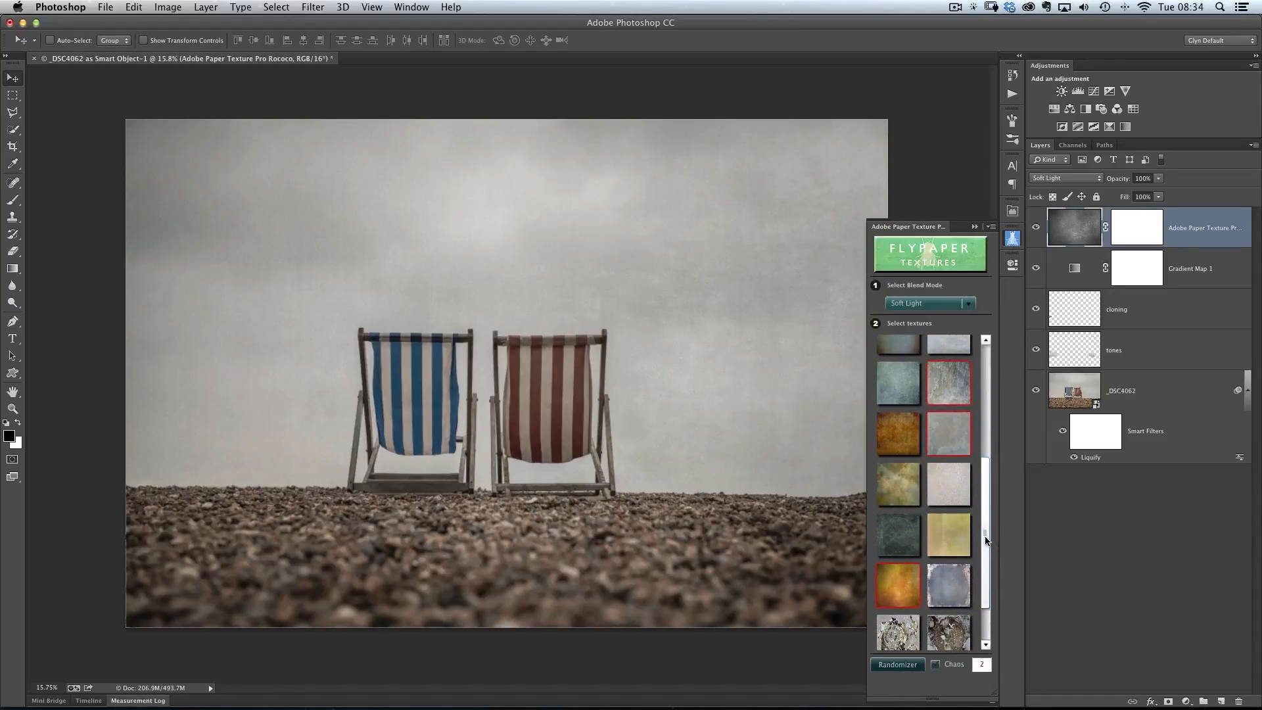
scroll(986, 539, "up", 2)
left_click(891, 415)
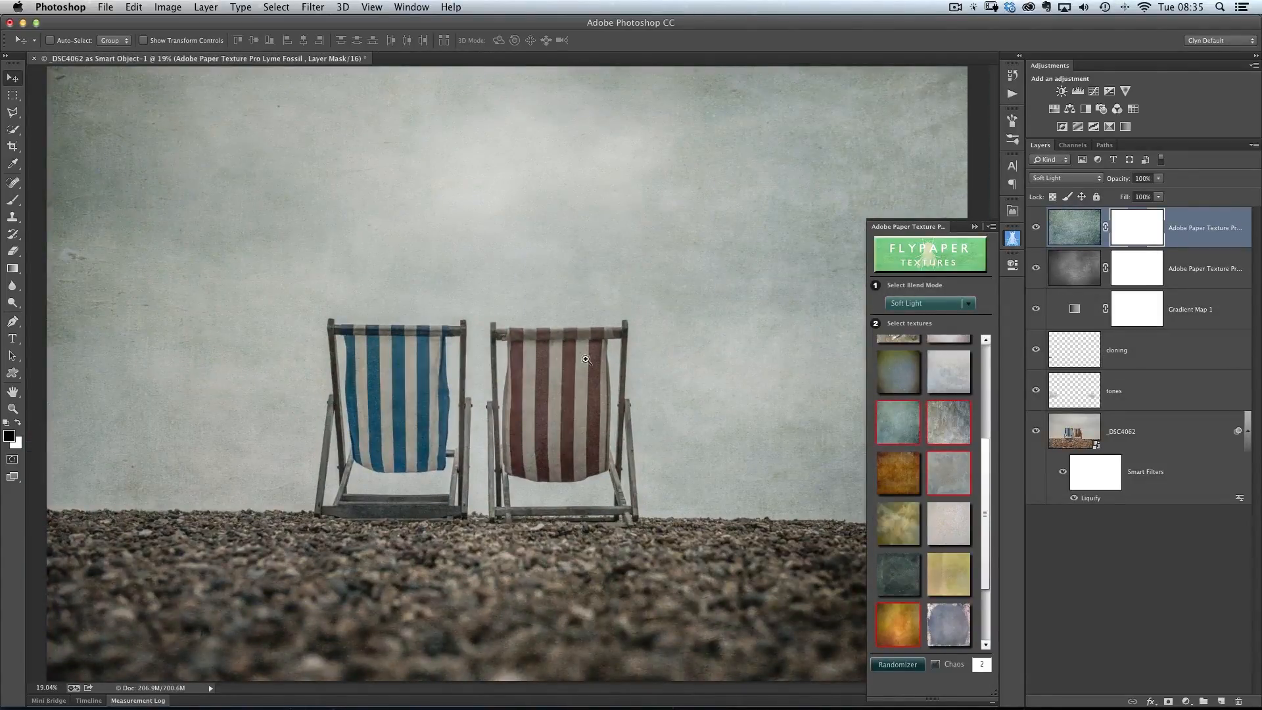
Desaturate the image of the Lyme Fossil texture layer
scroll(585, 360, "down", 3)
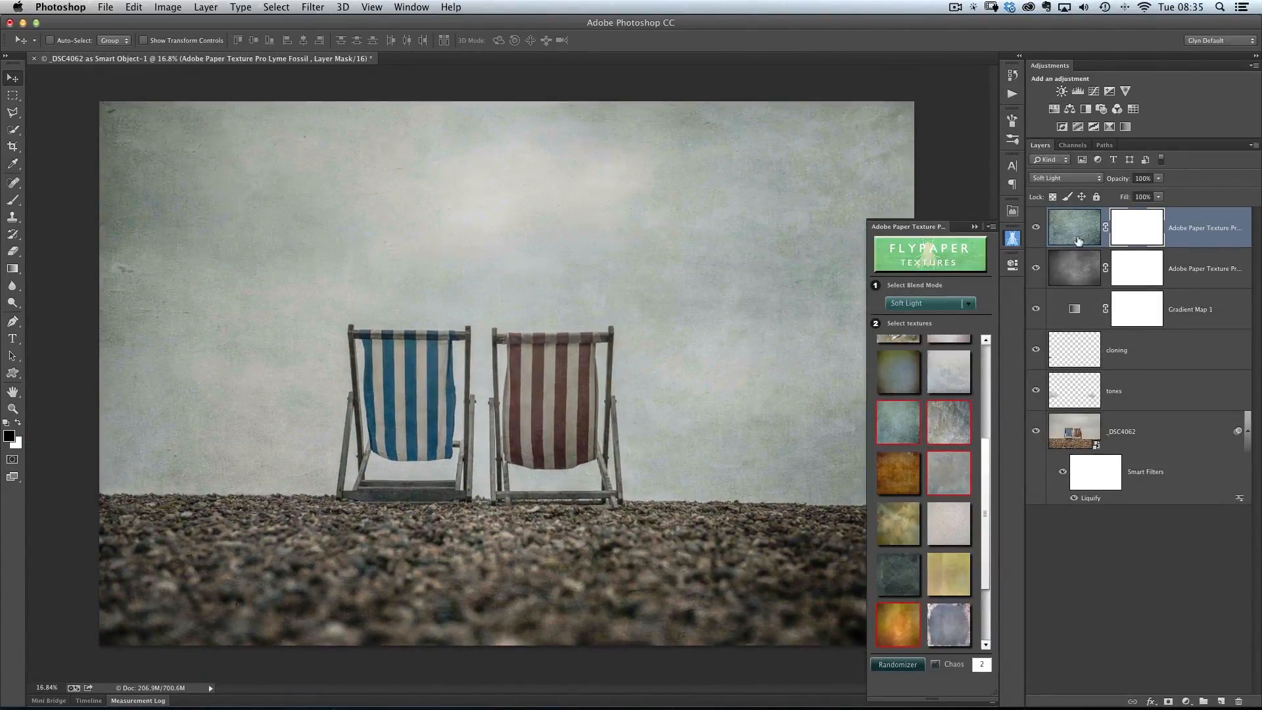
left_click(1070, 228)
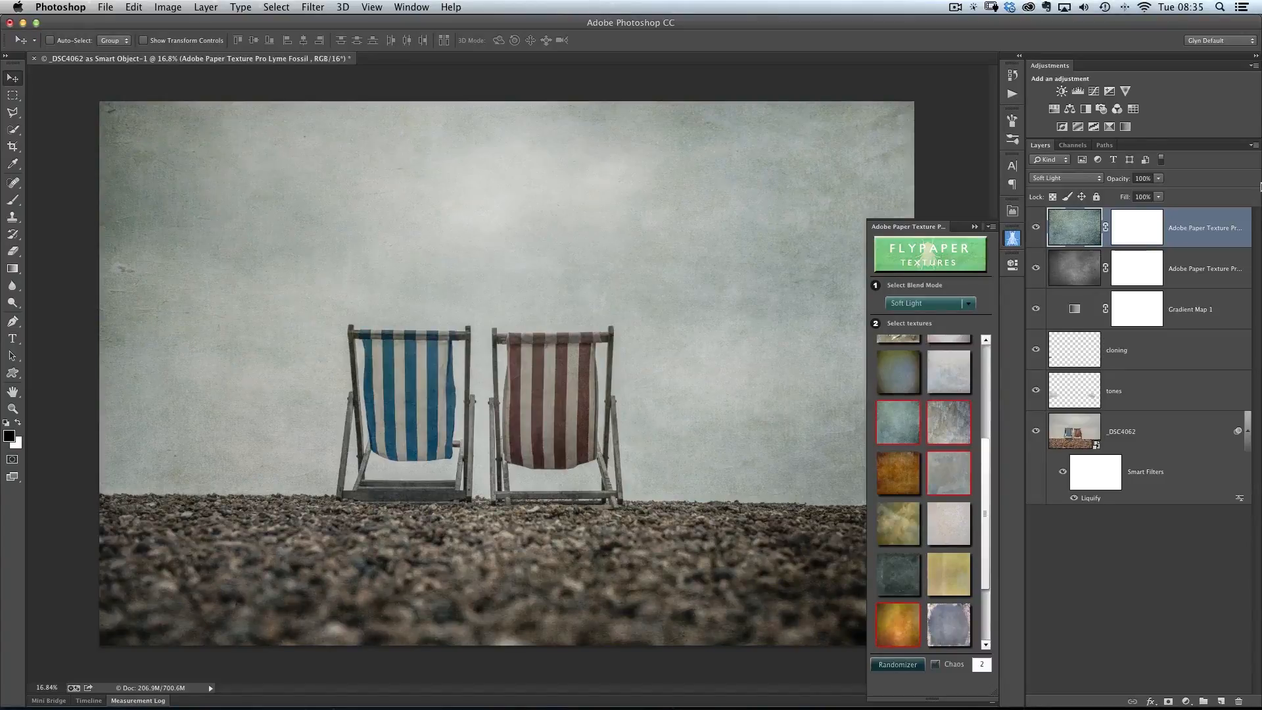
key("super+shift+u")
Add the Stygian Tin texture as a new Soft Light layer above the Lyme Fossil texture
scroll(950, 526, "down", 3)
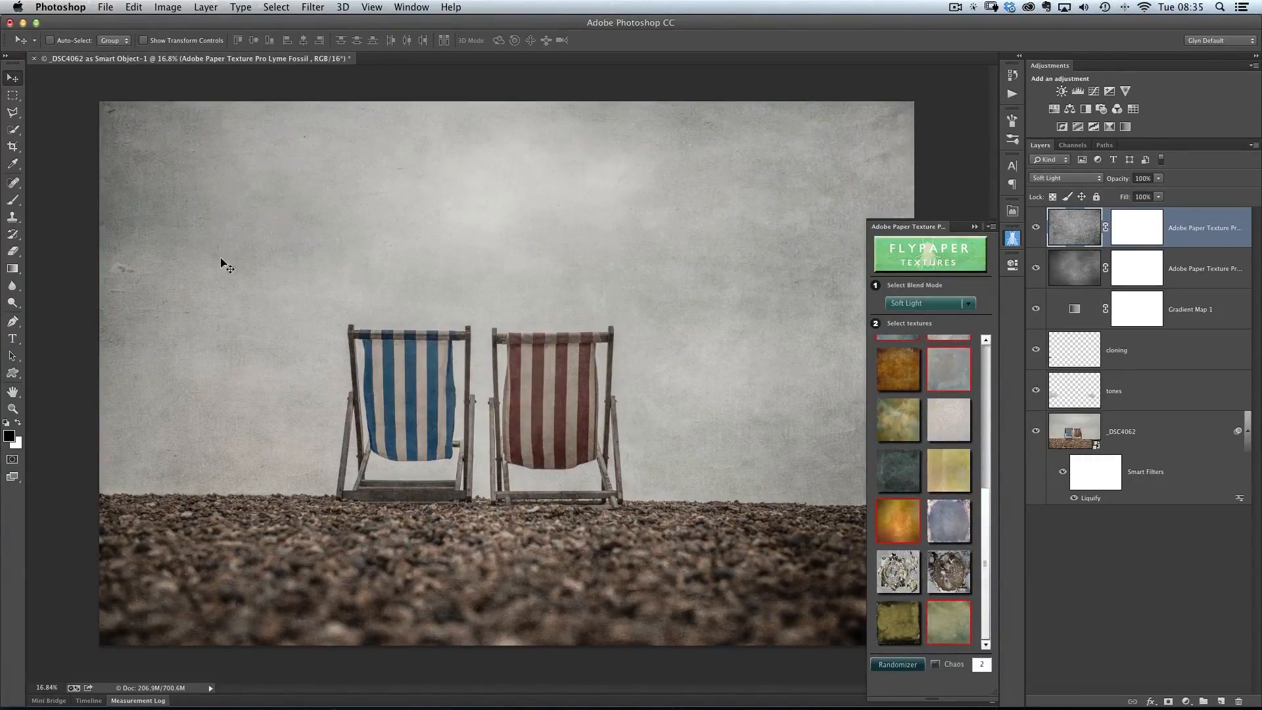
left_click(906, 630)
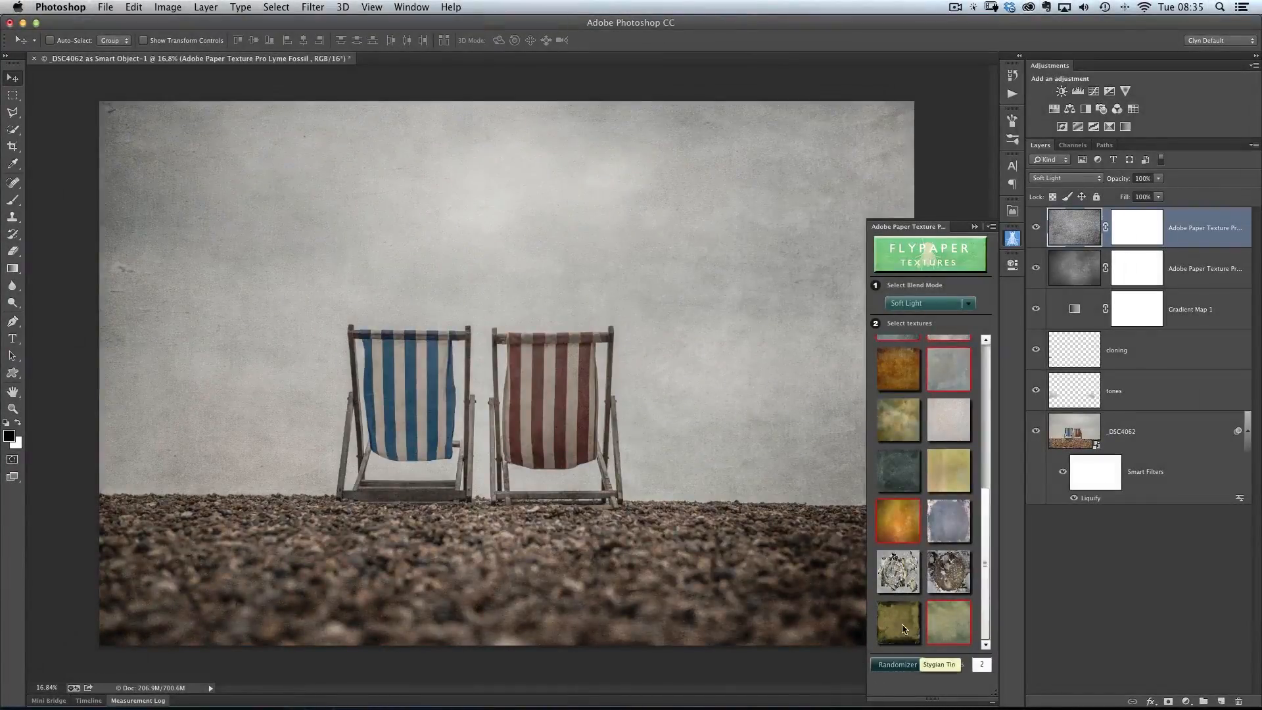
left_click(901, 623)
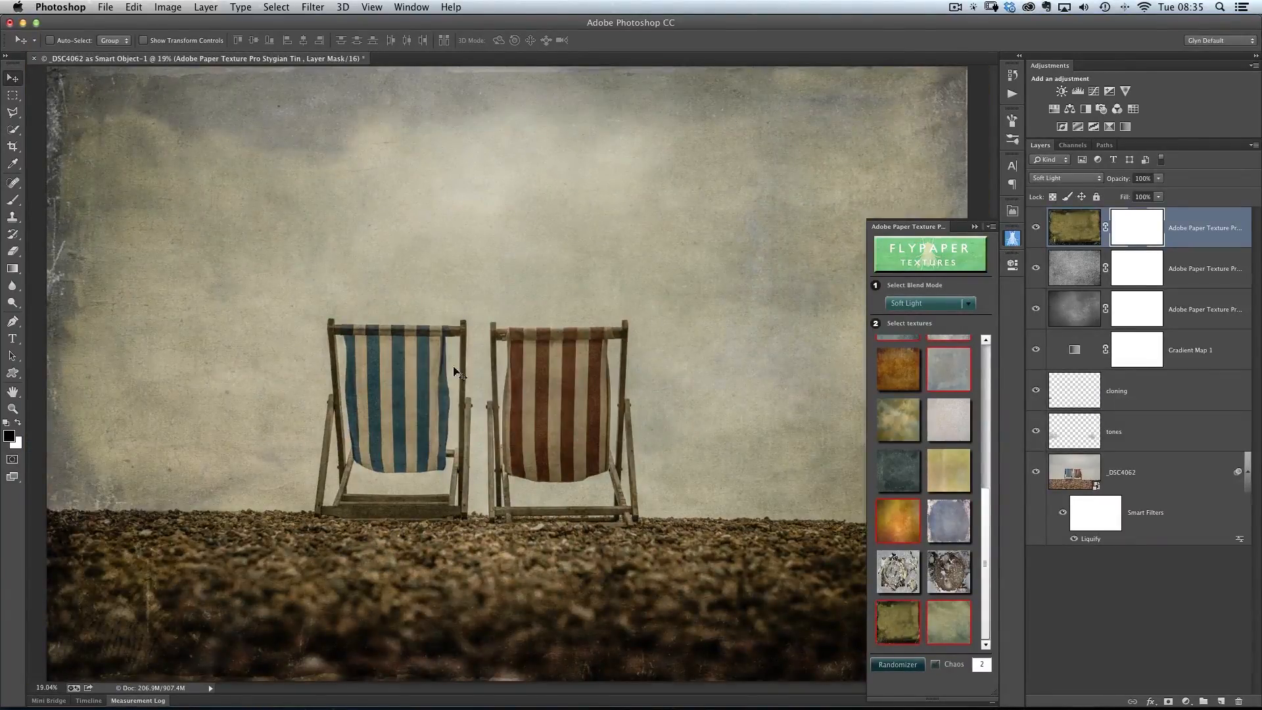
Desaturate the image of the Stygian Tin texture layer
left_click_drag(422, 362, 391, 370)
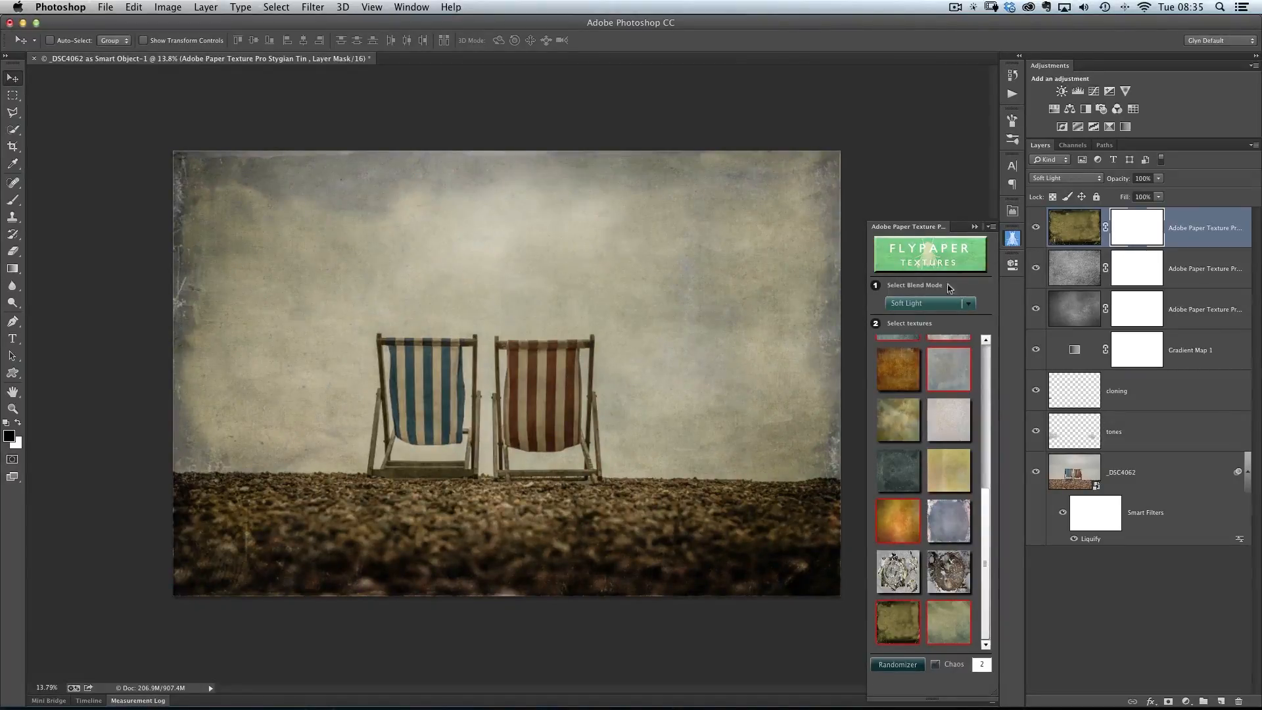
left_click(1073, 234)
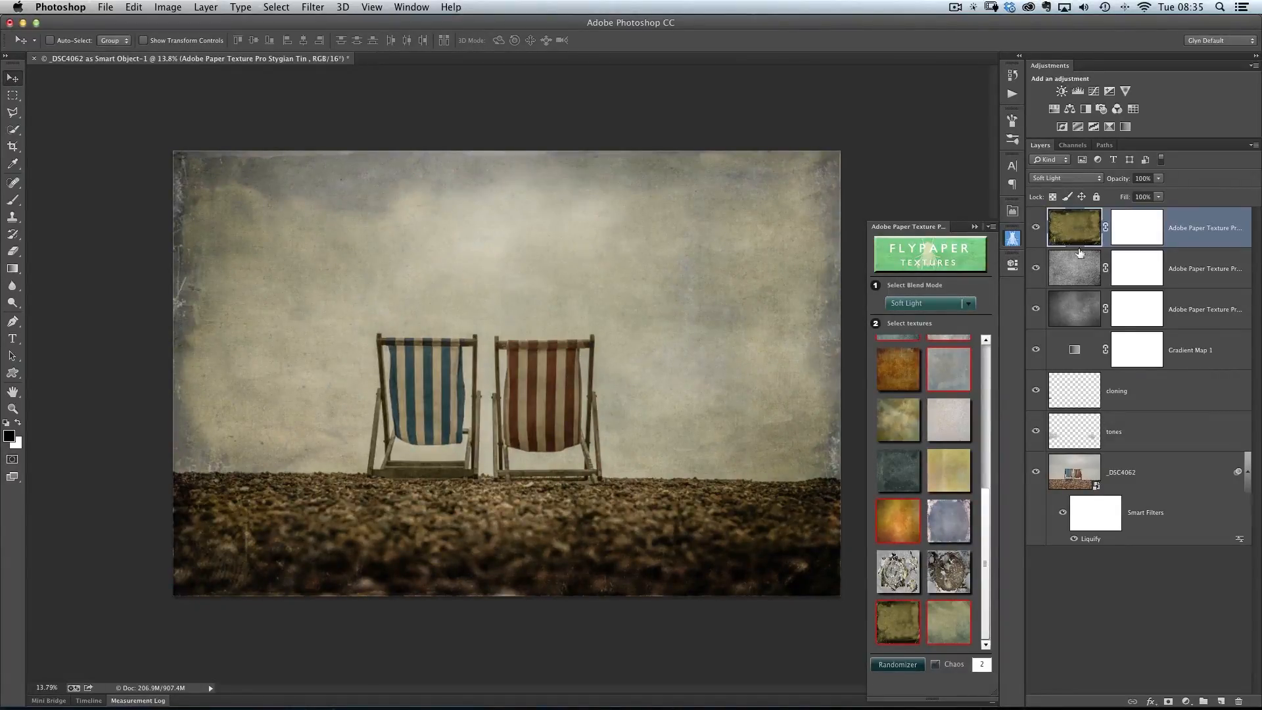
mouse_move(1119, 182)
left_mouse_down()
mouse_move(1076, 166)
mouse_move(1137, 175)
left_mouse_up()
key("shift+super+b")
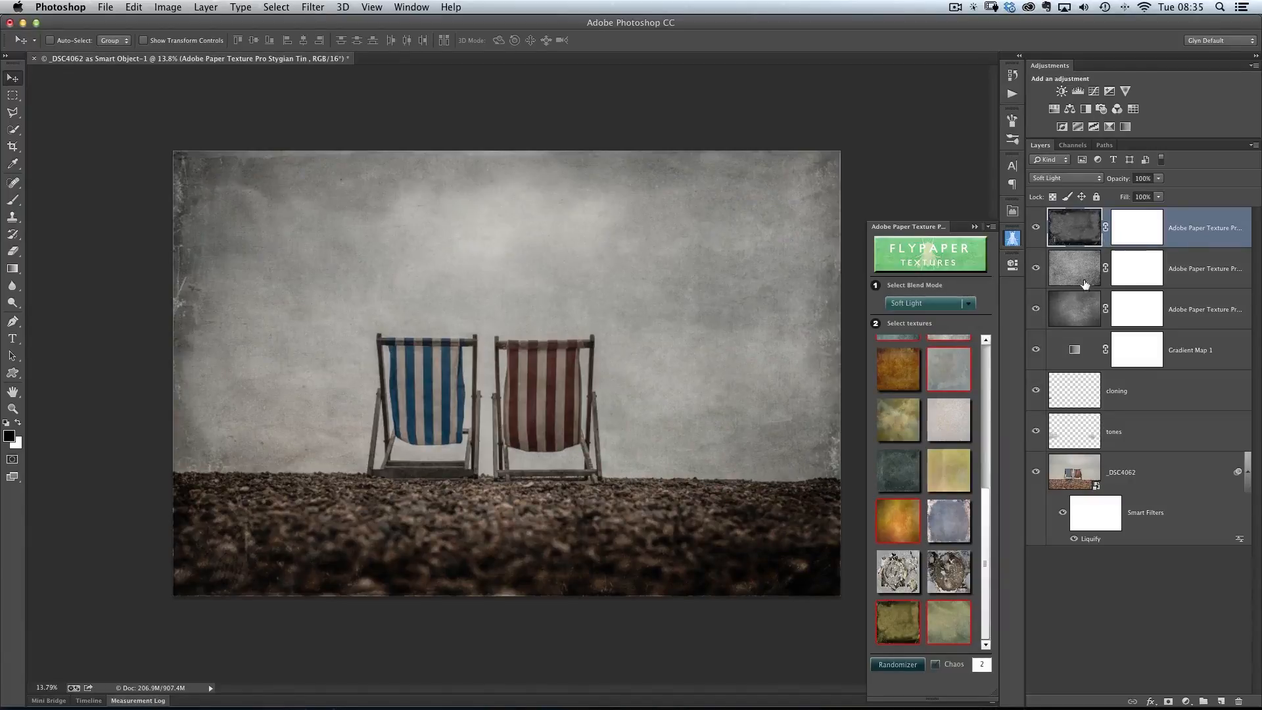
Paint black across the pebbles on the Stygian Tin layer's mask with a soft 2589 px brush at 40% opacity and 0% hardness
left_click(1139, 229)
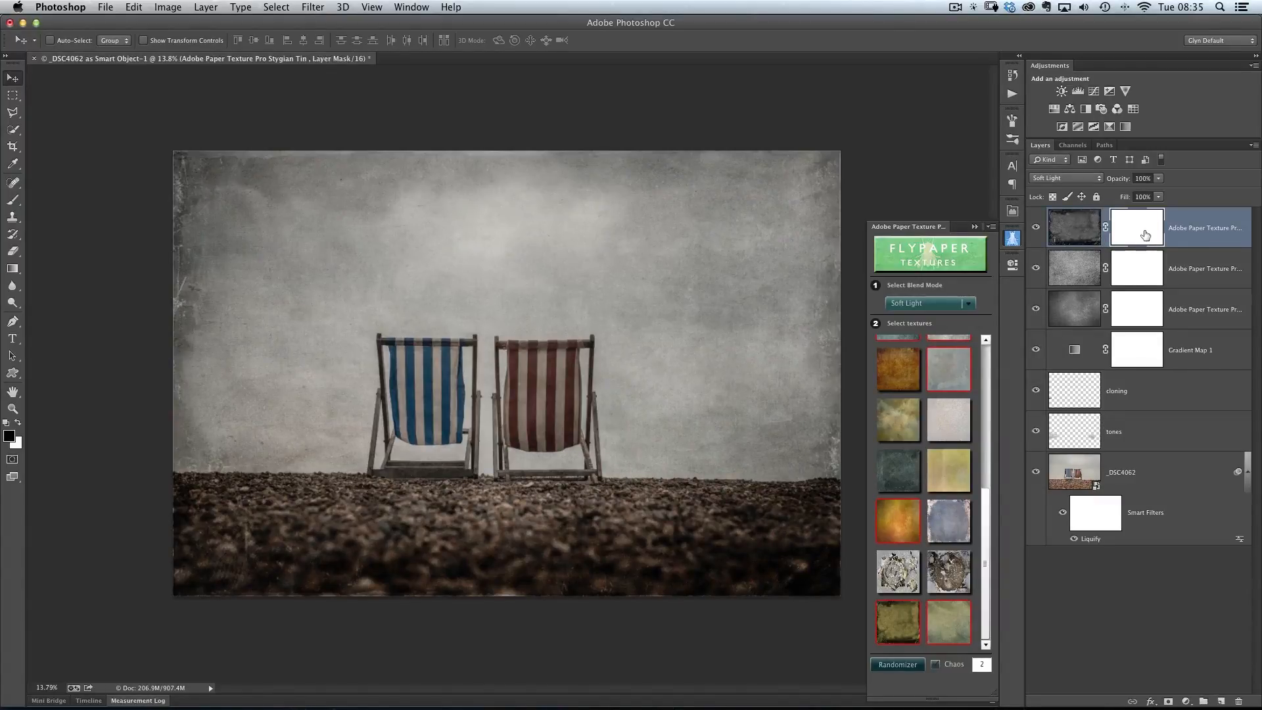
key("b")
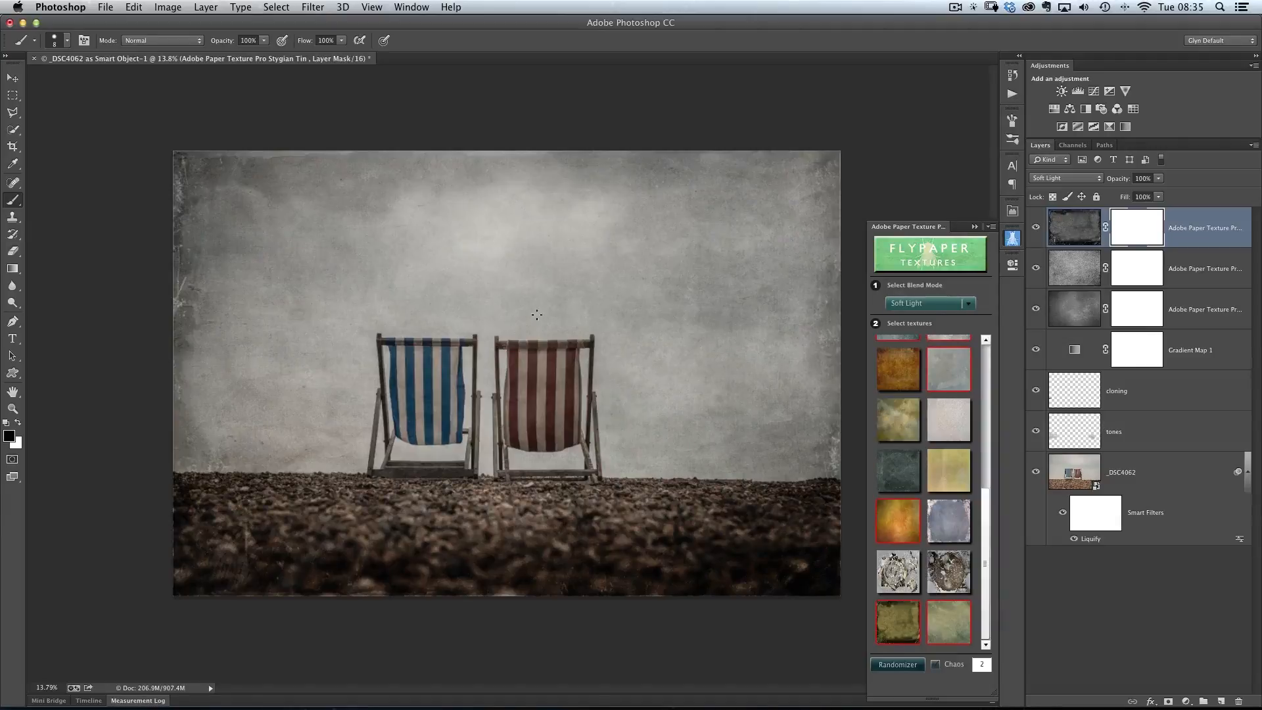
right_click(626, 308)
mouse_move(744, 348)
left_mouse_down()
mouse_move(666, 347)
mouse_move(702, 317)
mouse_move(737, 319)
left_mouse_up()
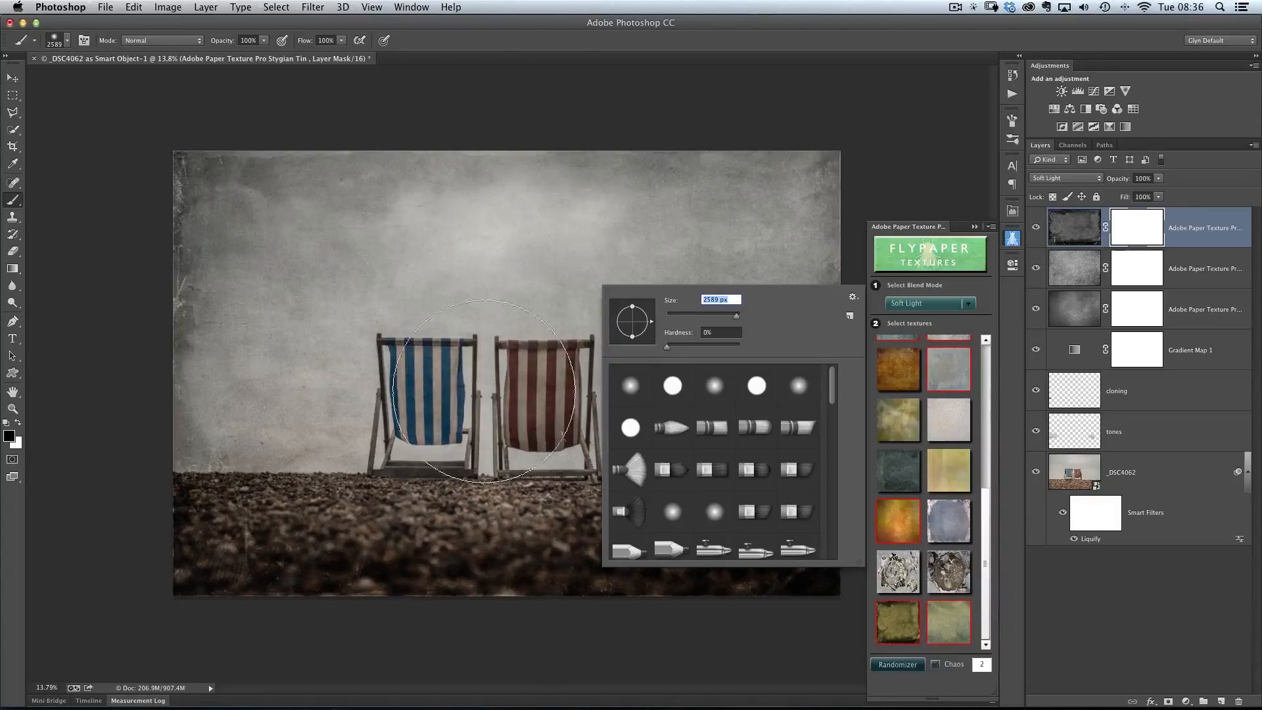
key("Return")
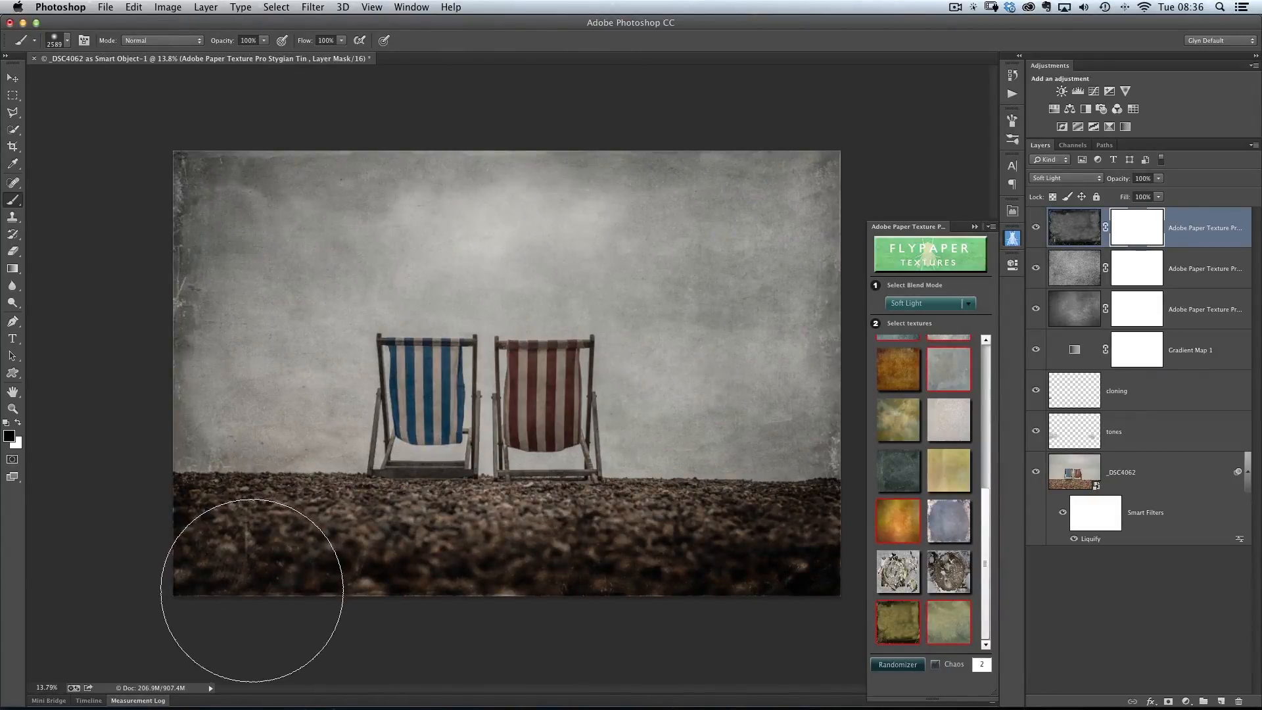
key("4")
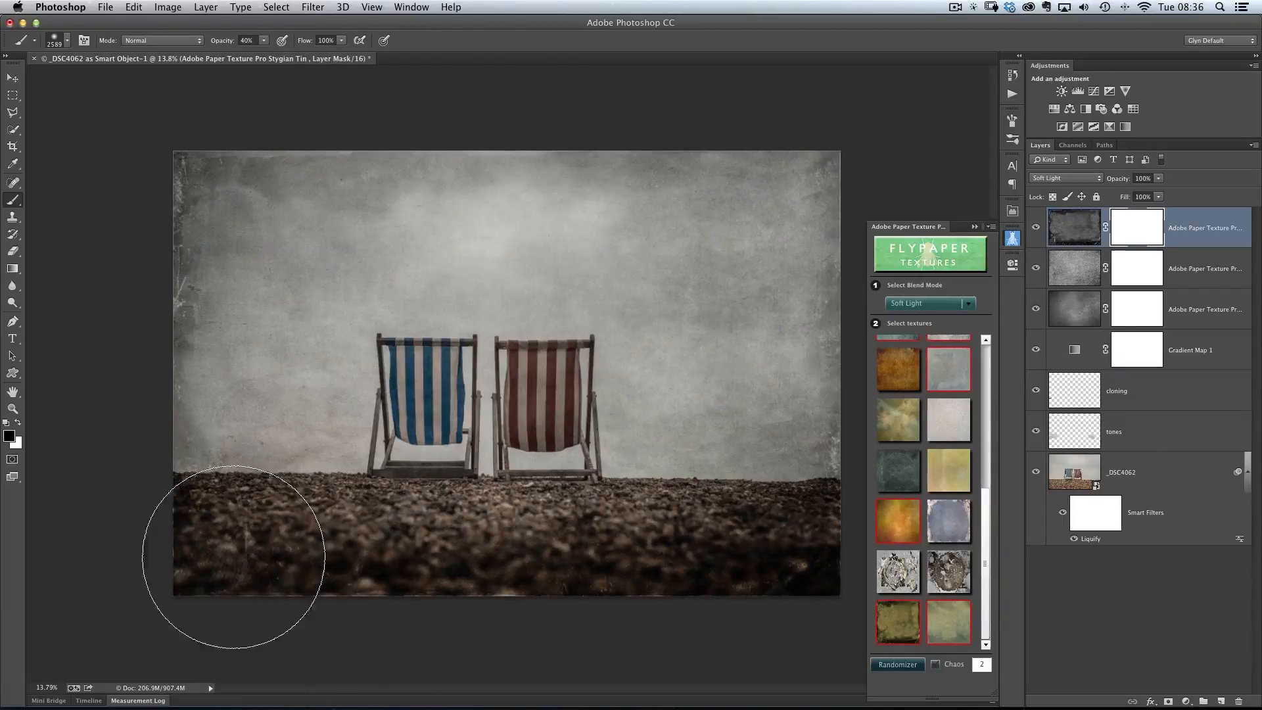
mouse_move(226, 550)
left_mouse_down()
mouse_move(612, 597)
mouse_move(747, 549)
mouse_move(817, 543)
left_mouse_up()
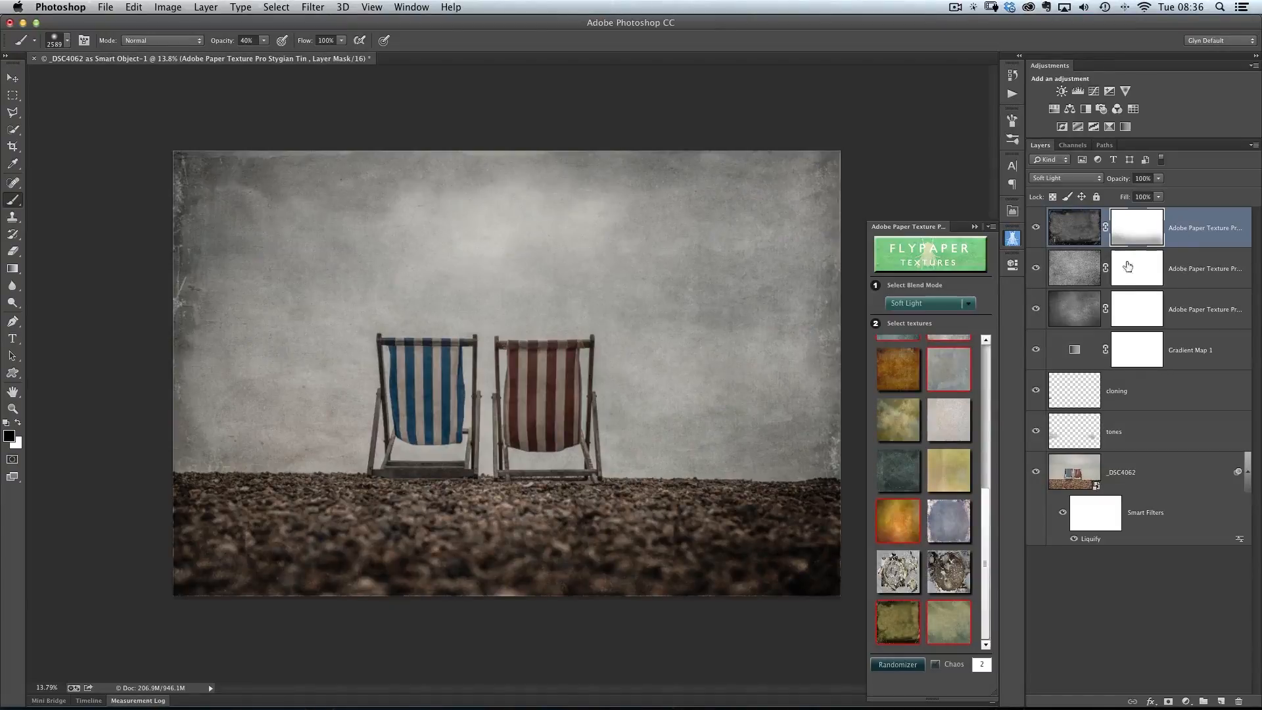
Group the three Adobe Paper Texture Pro layers into a new group named "textures"
left_click(1191, 309, "shift")
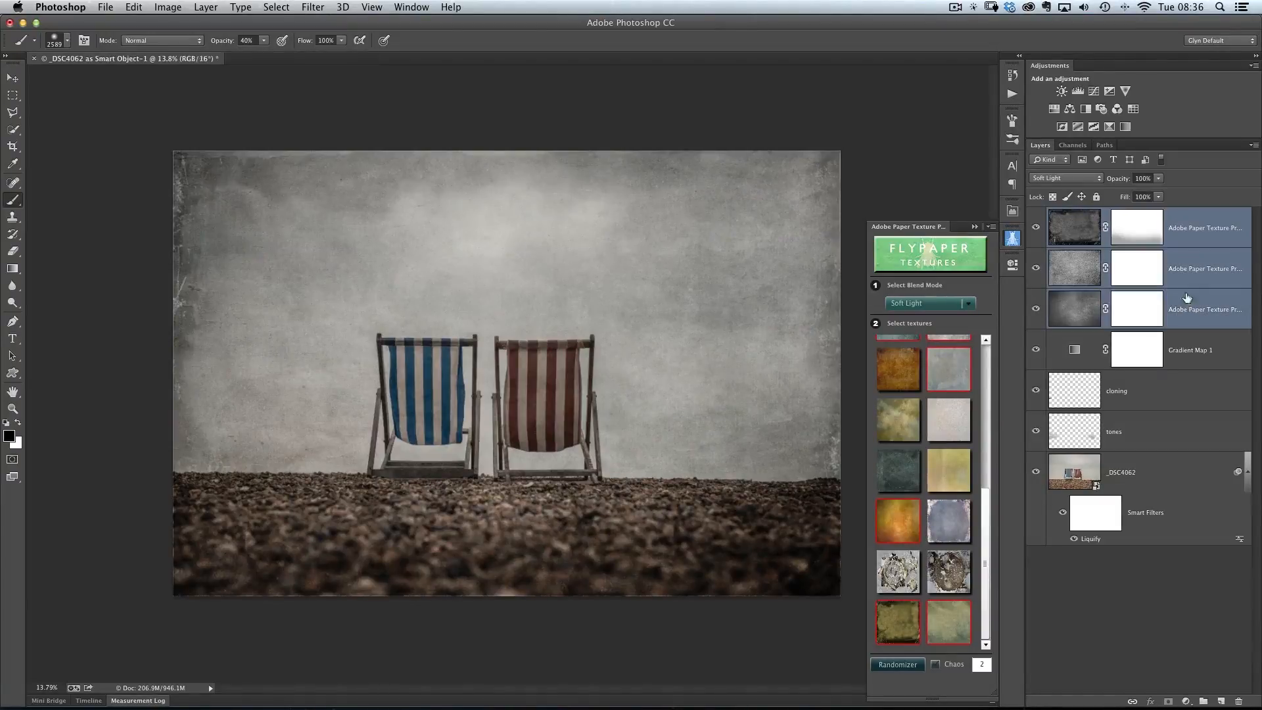
left_click(1253, 146)
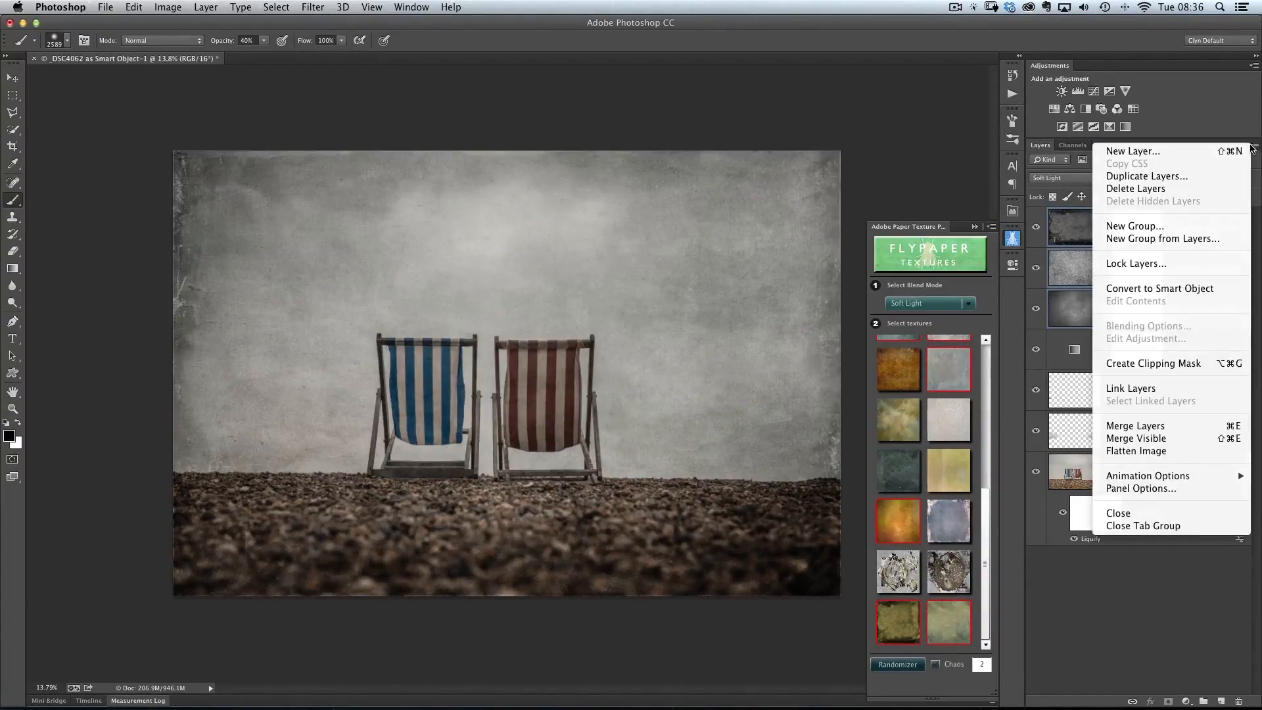
left_click(1151, 240)
type("textures")
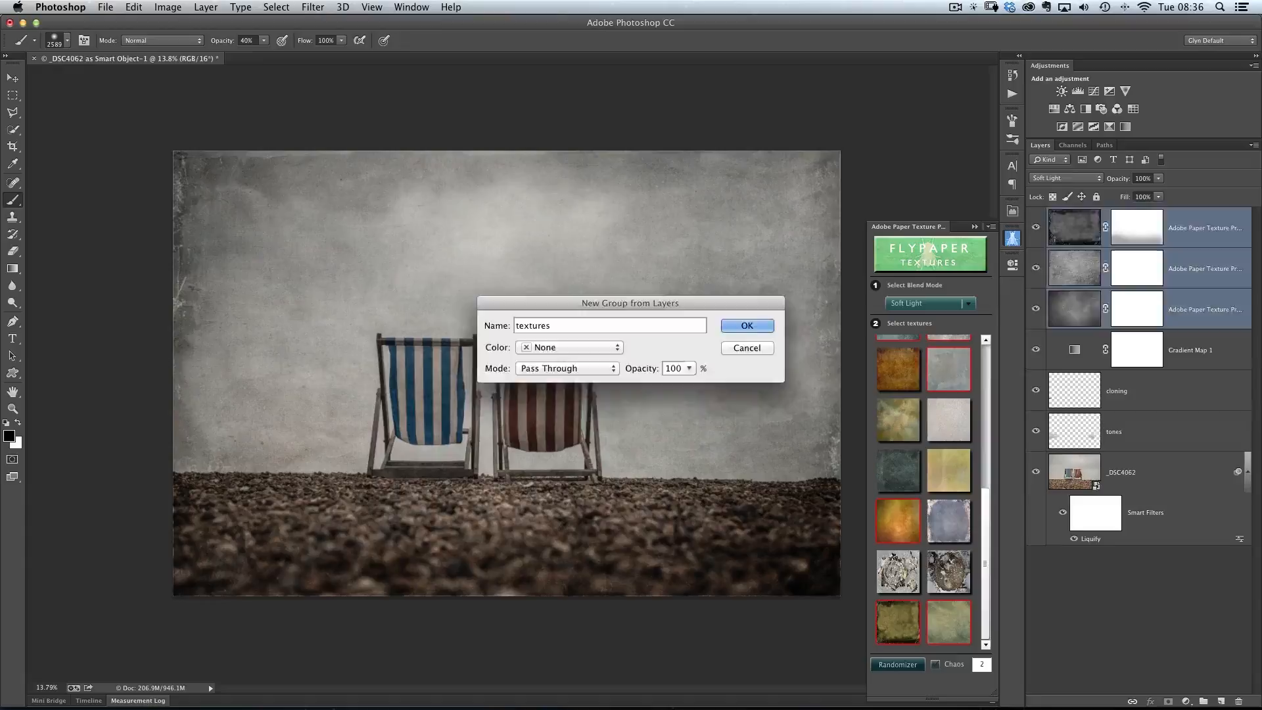
key("Return")
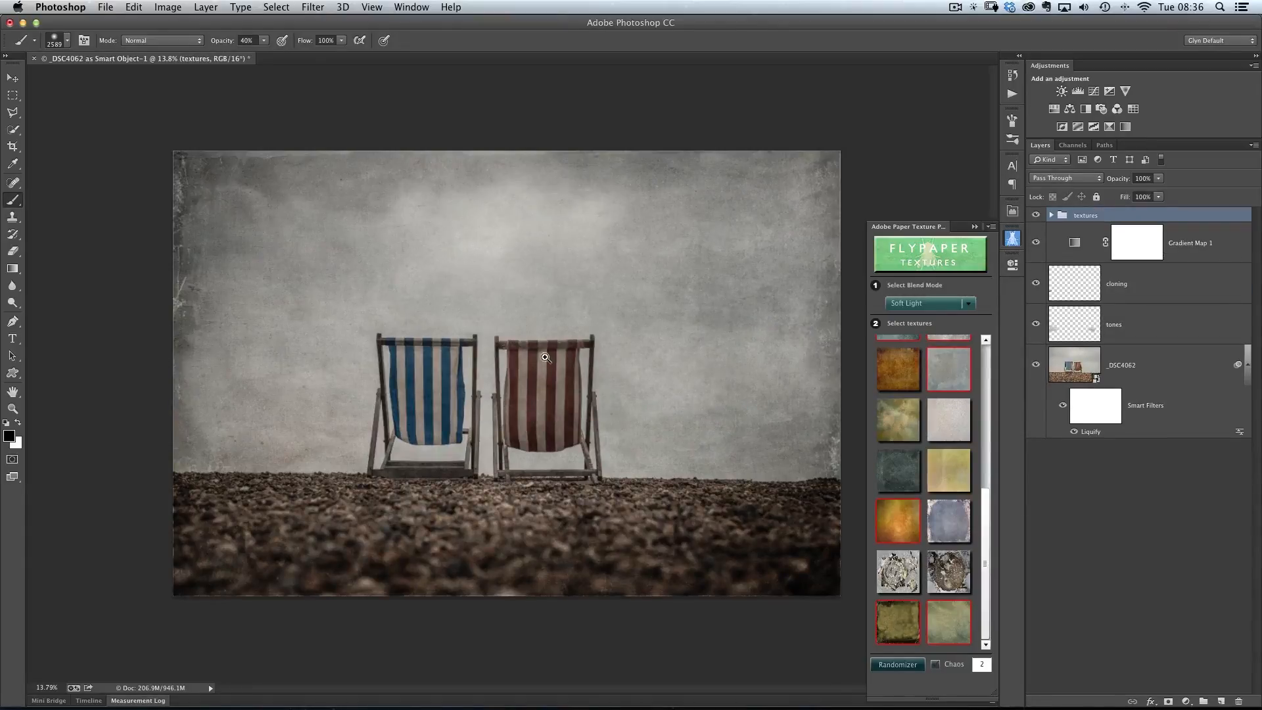
Collapse the Adobe Paper Texture Pro panel so that the whole deckchair image is unobstructed
left_click_drag(533, 350, 526, 350)
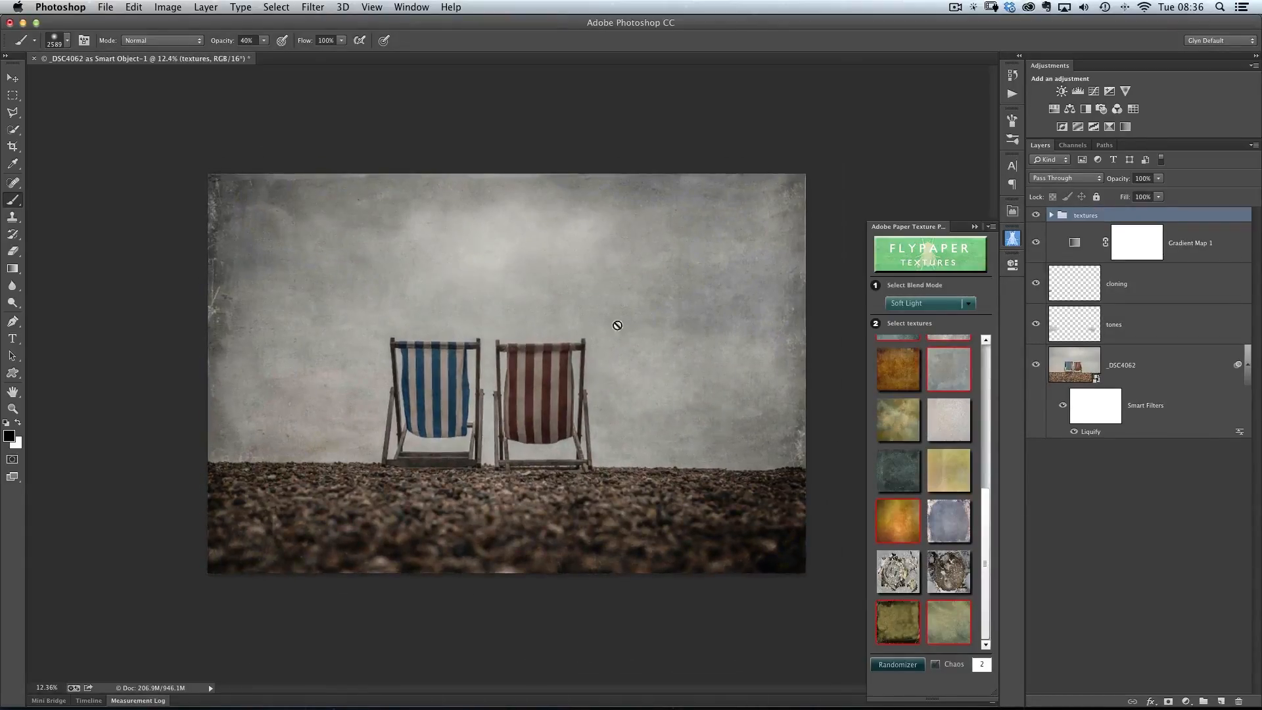
left_click(1013, 240)
left_click_drag(600, 330, 611, 339)
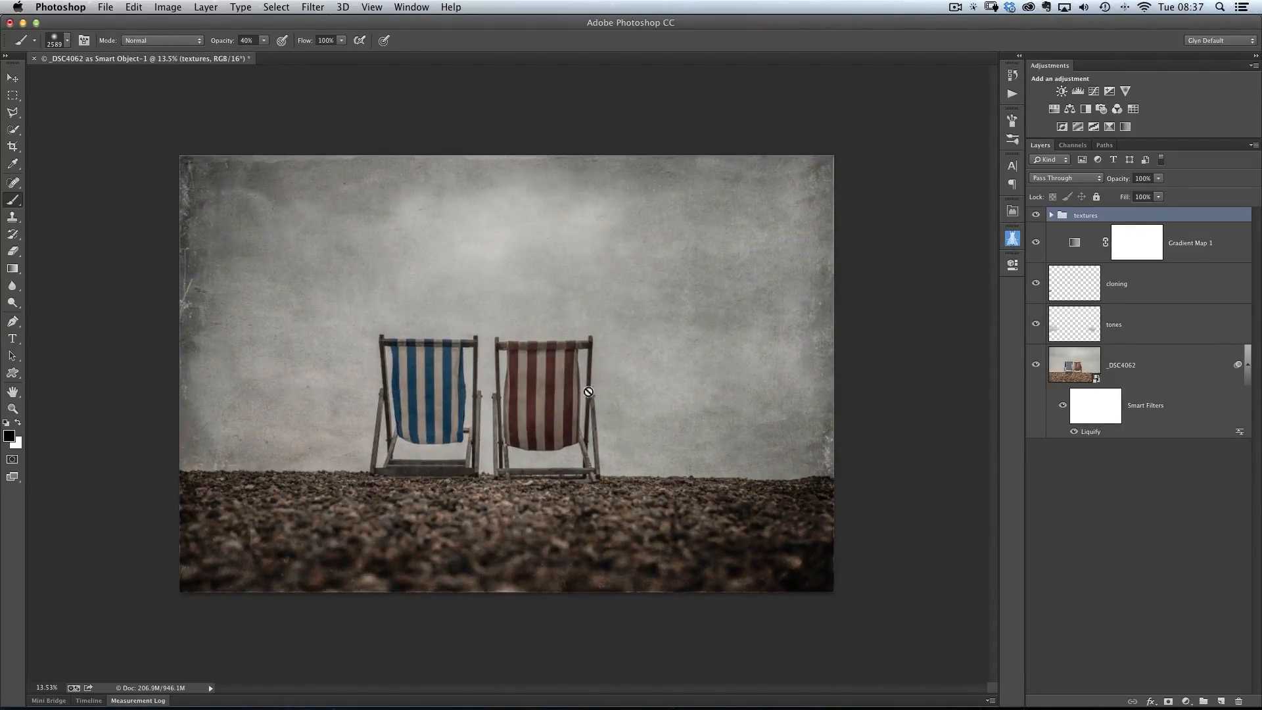
Crop a strip off the photo's right side and a thinner one off its bottom, with Delete Cropped Pixels turned off
key("c")
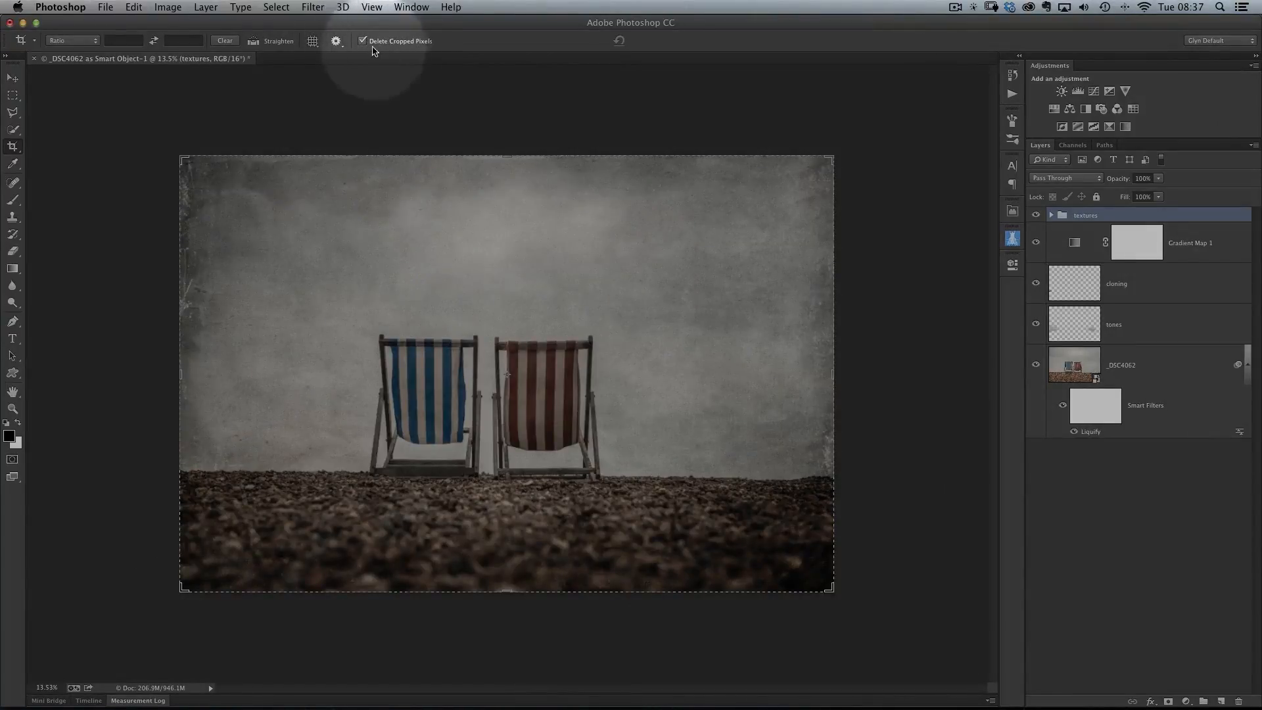
left_click(363, 41)
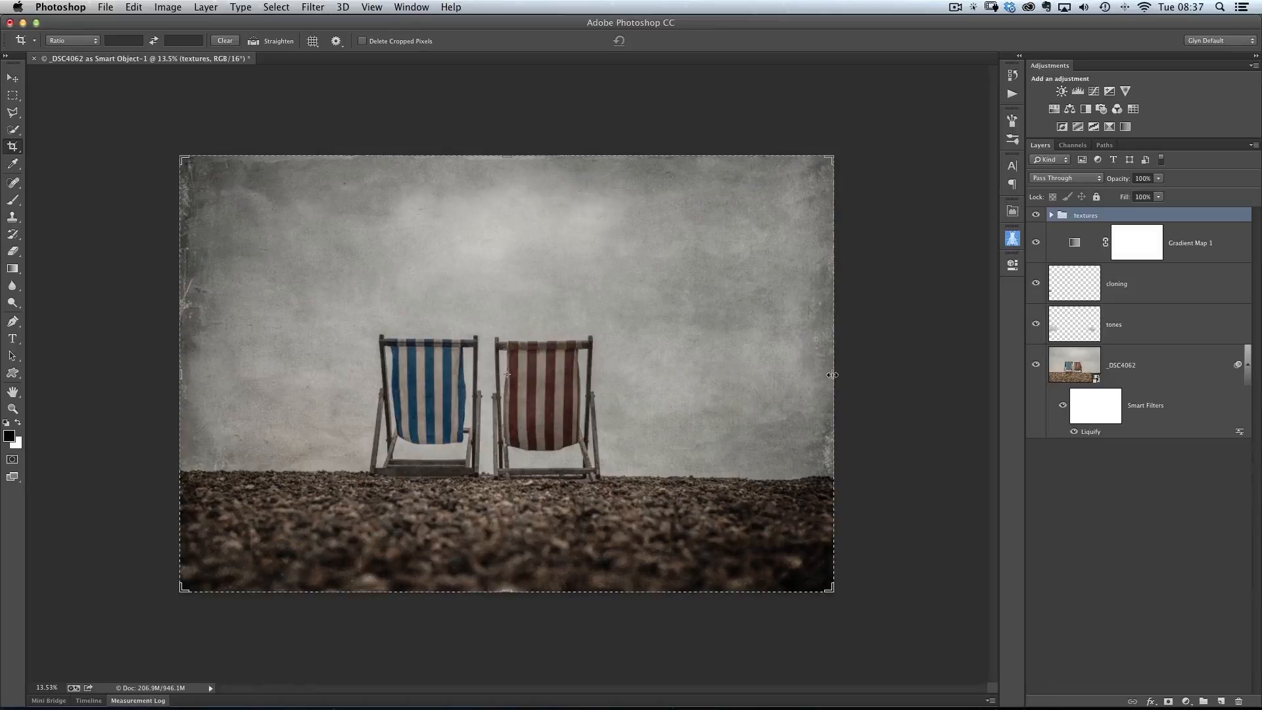
left_click_drag(833, 375, 832, 374)
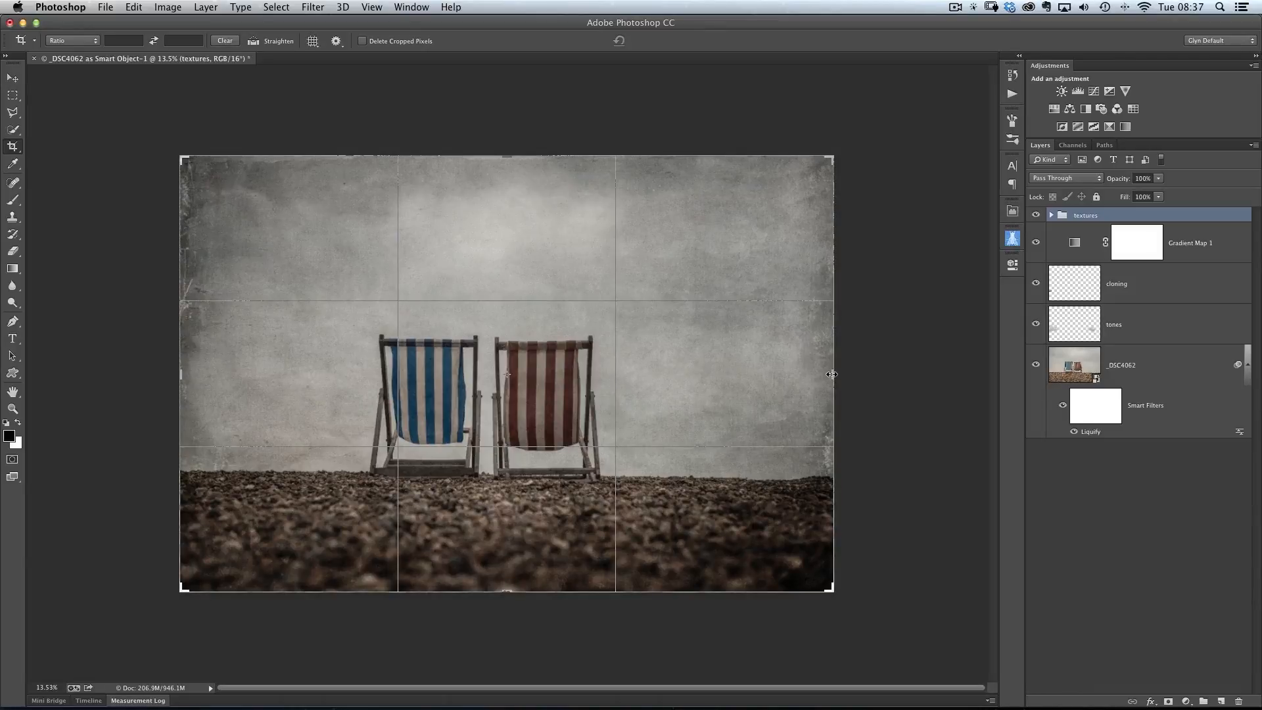
left_click_drag(831, 374, 809, 371)
left_click_drag(810, 372, 812, 372)
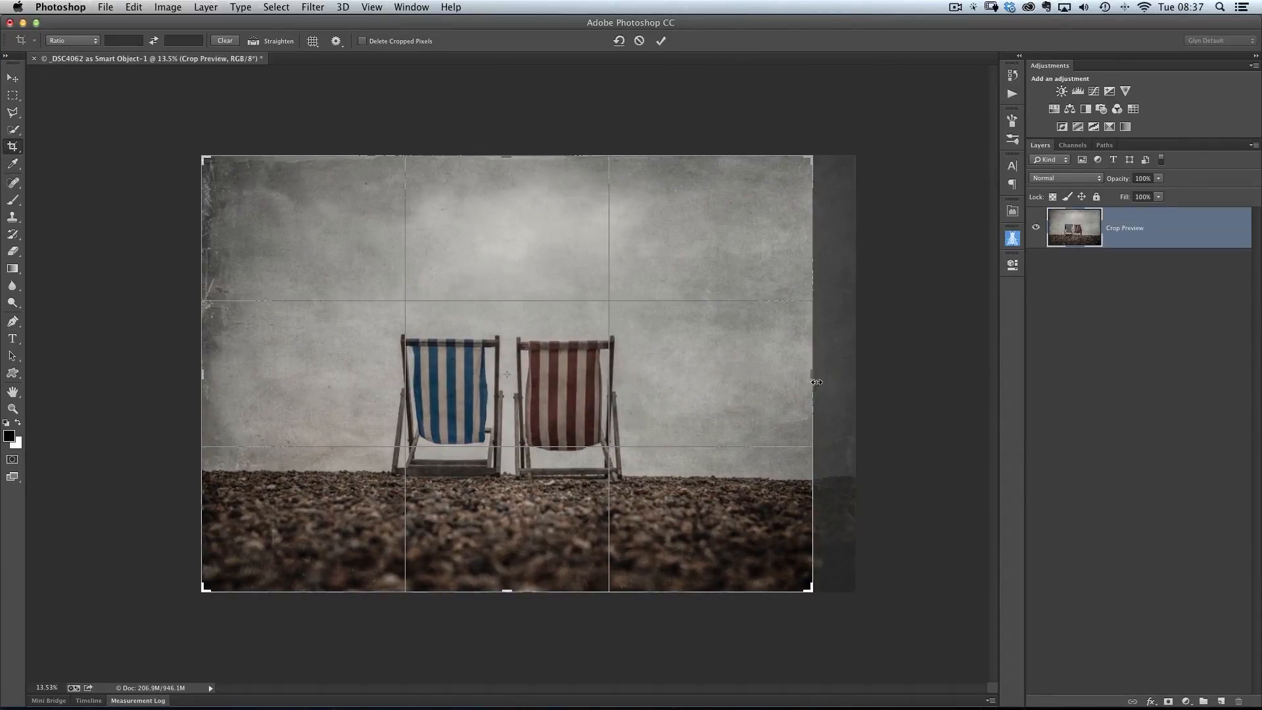
left_click_drag(507, 591, 505, 576)
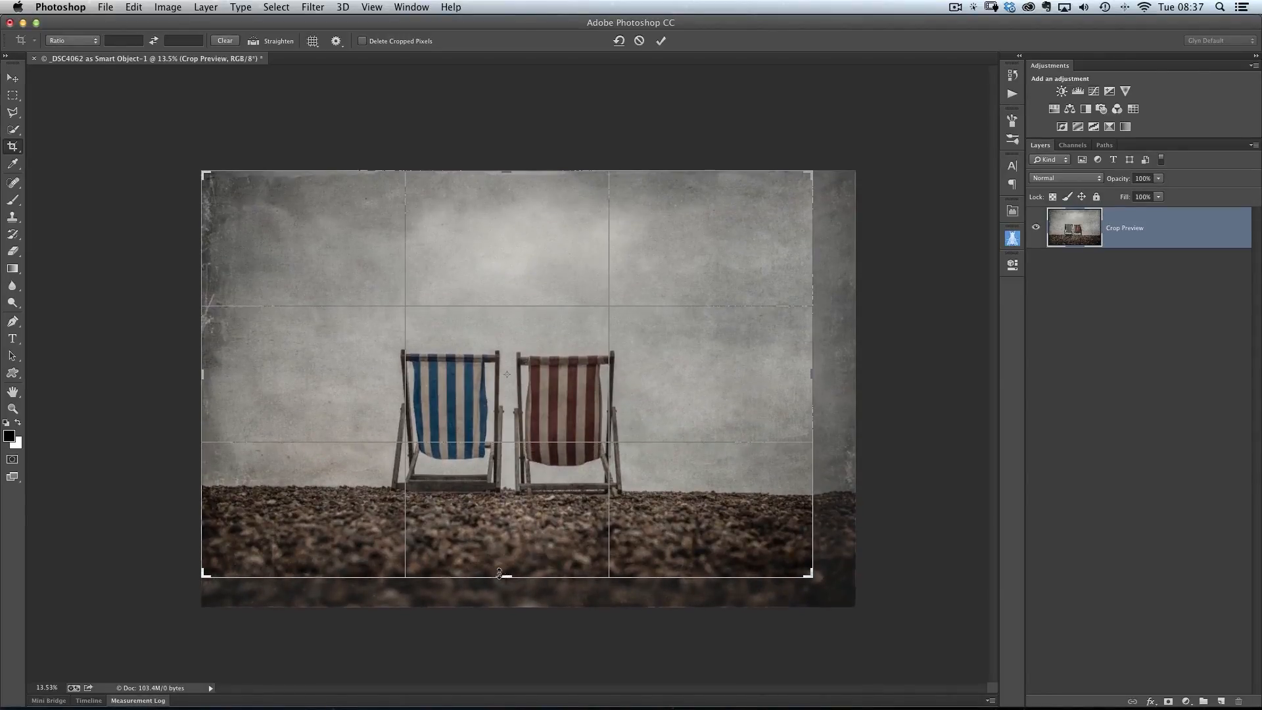
left_click(662, 42)
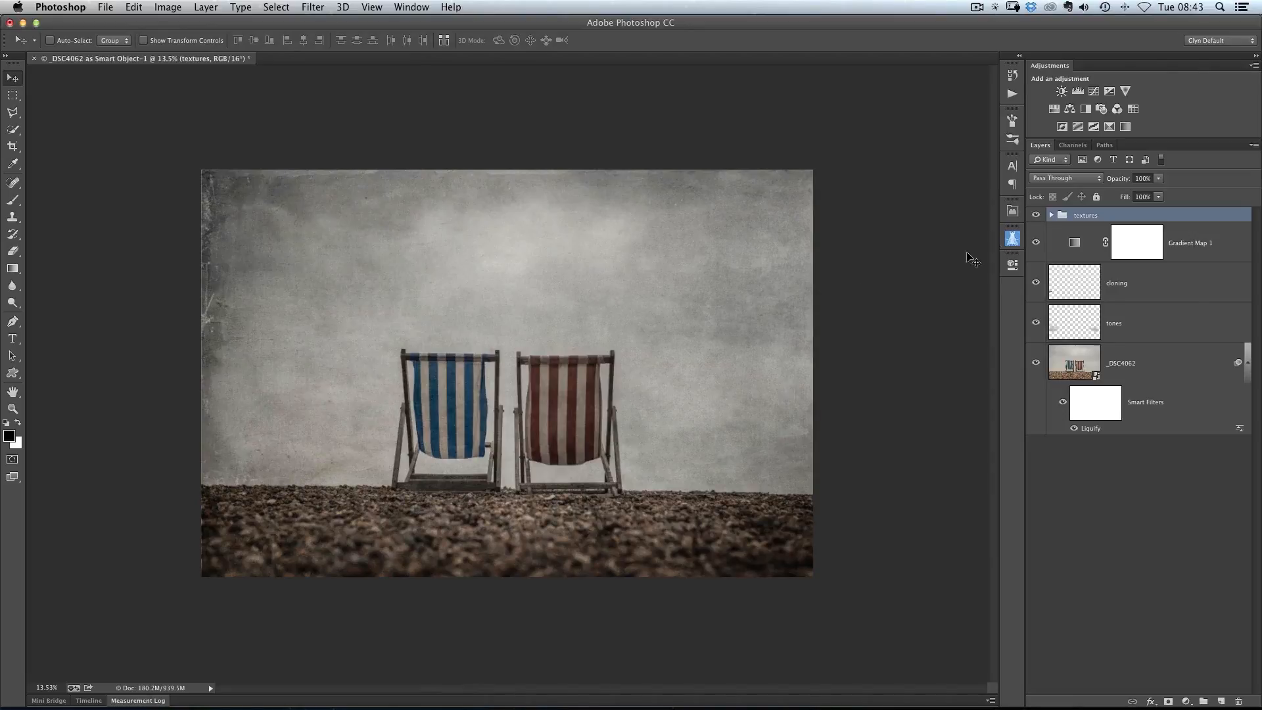
Free Transform the Stygian Tin layer in the textures group to 93.46% width and 93.22% height, fitting its edges to the cropped canvas
left_click(1051, 216)
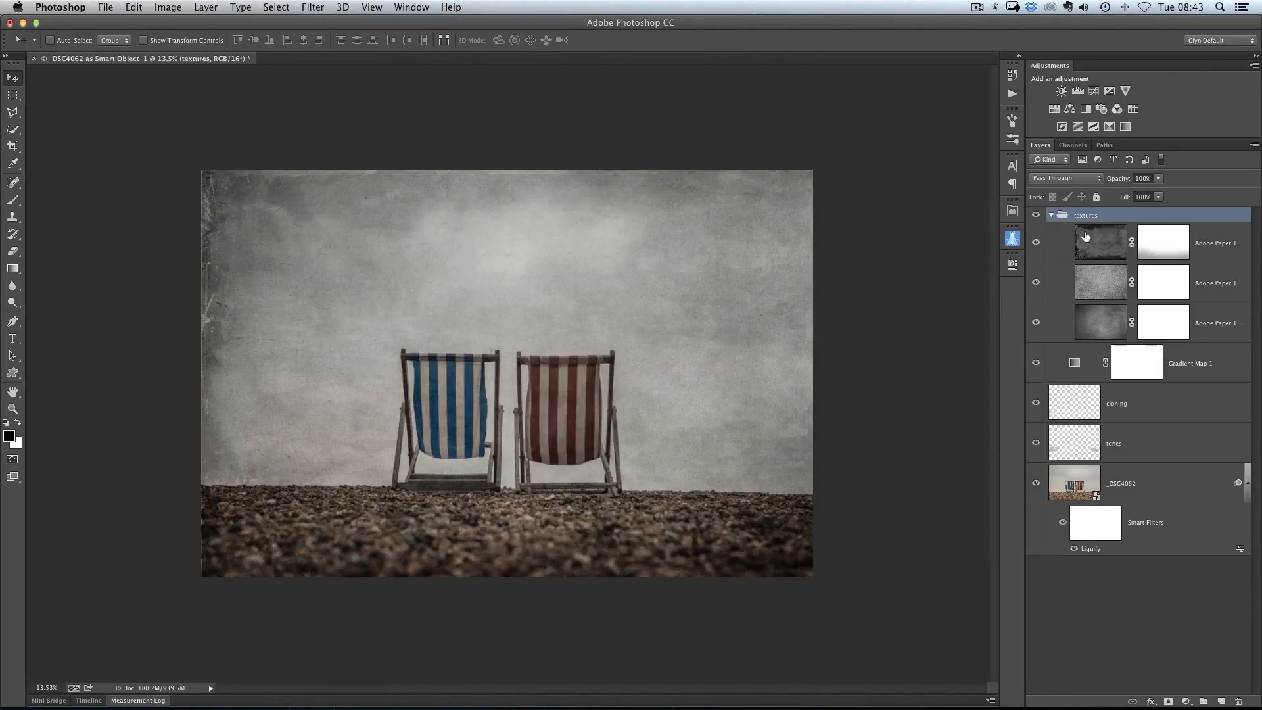
left_click(1100, 242)
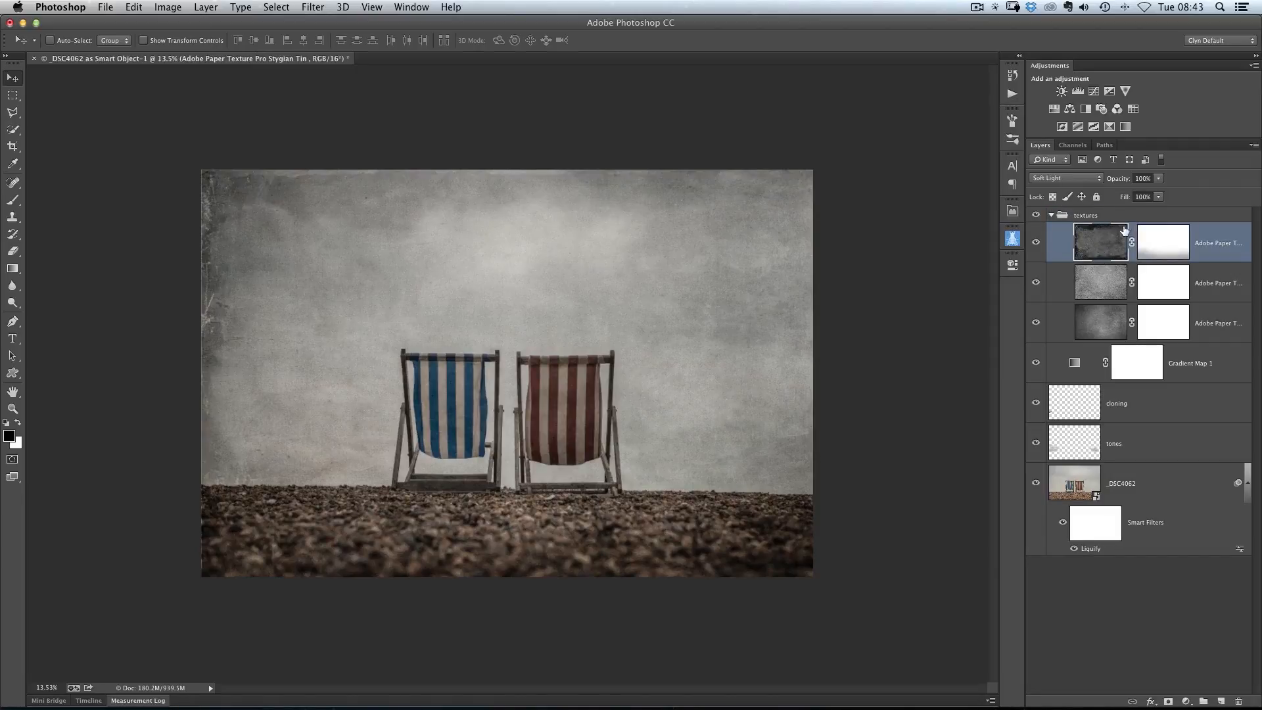
left_click(133, 8)
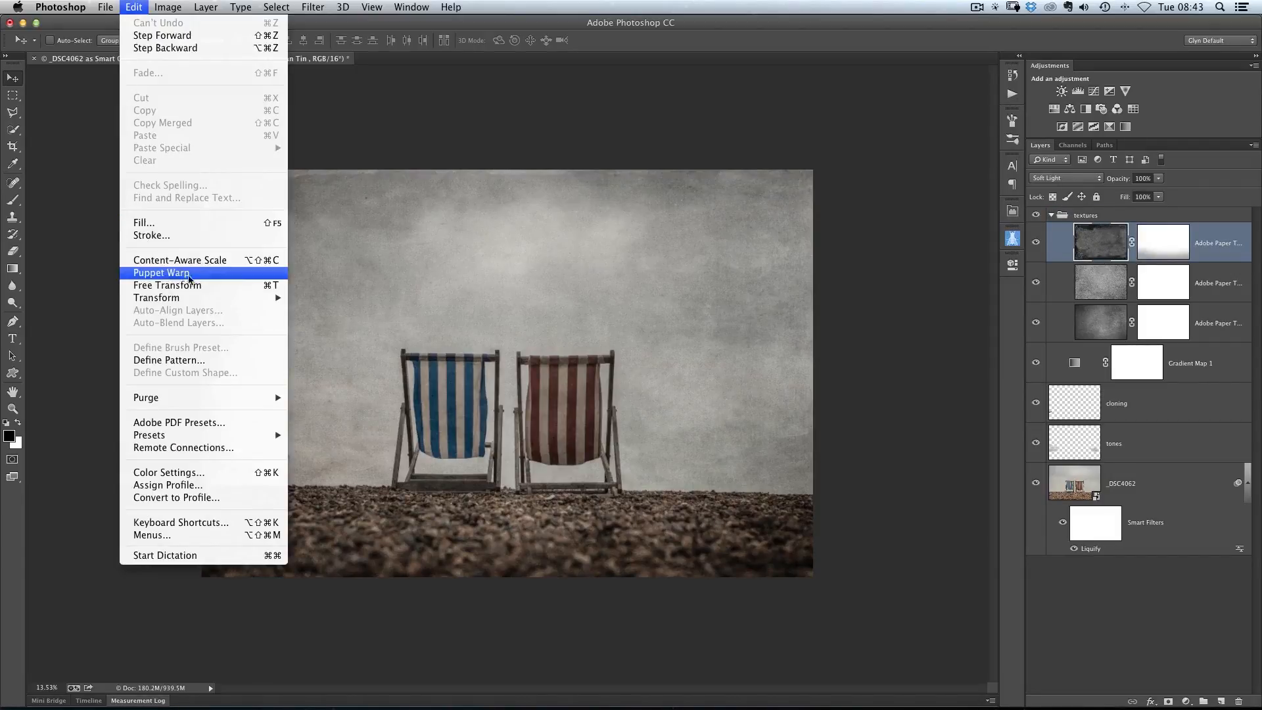
left_click(185, 287)
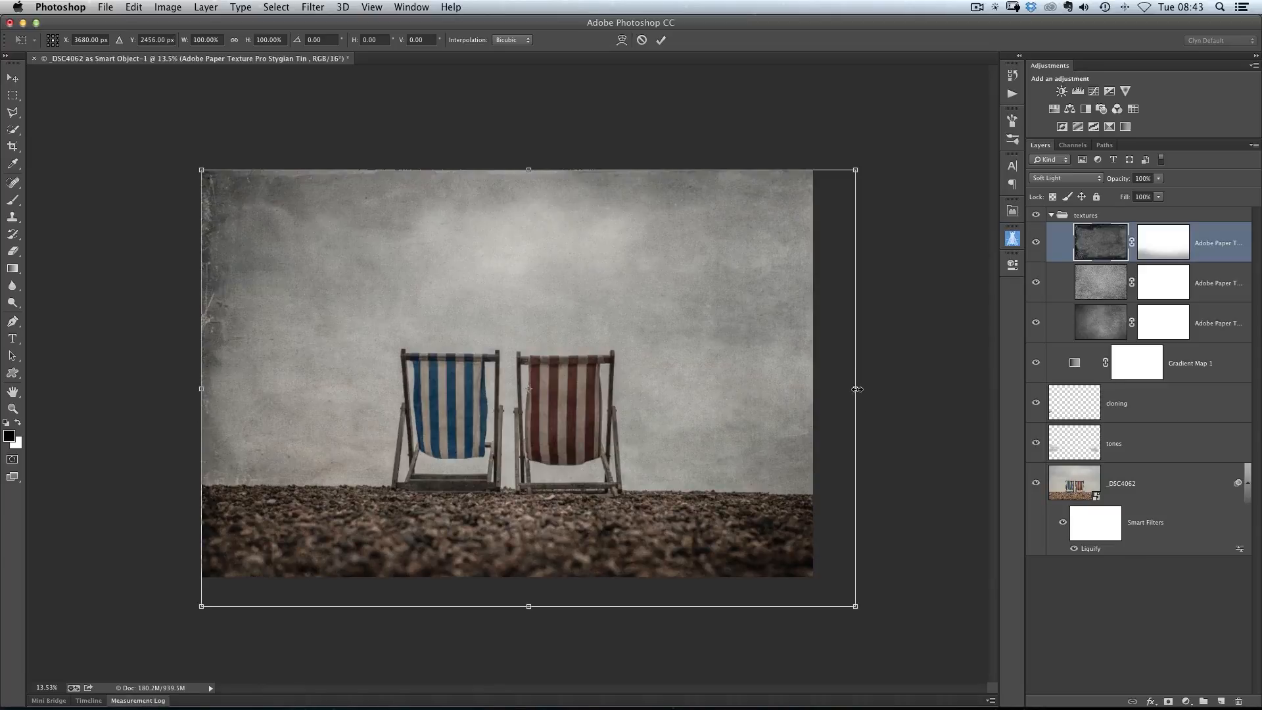
left_click_drag(856, 390, 813, 388)
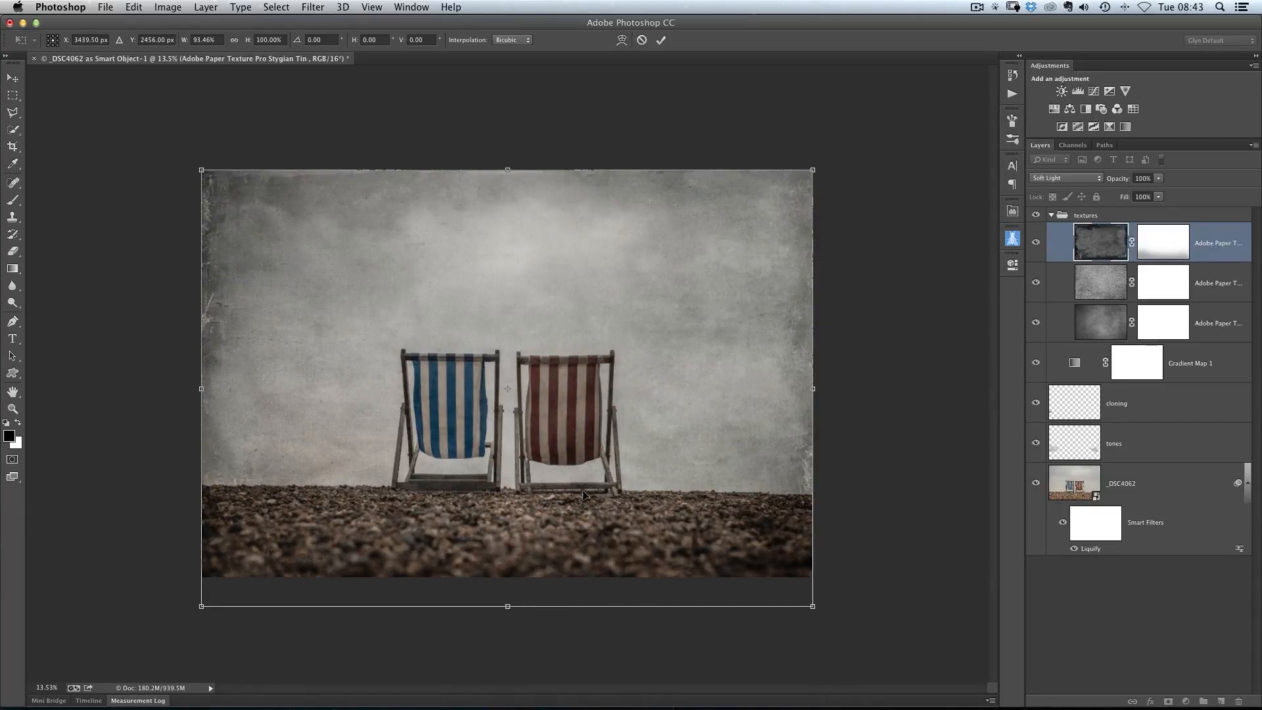
left_click_drag(507, 606, 507, 577)
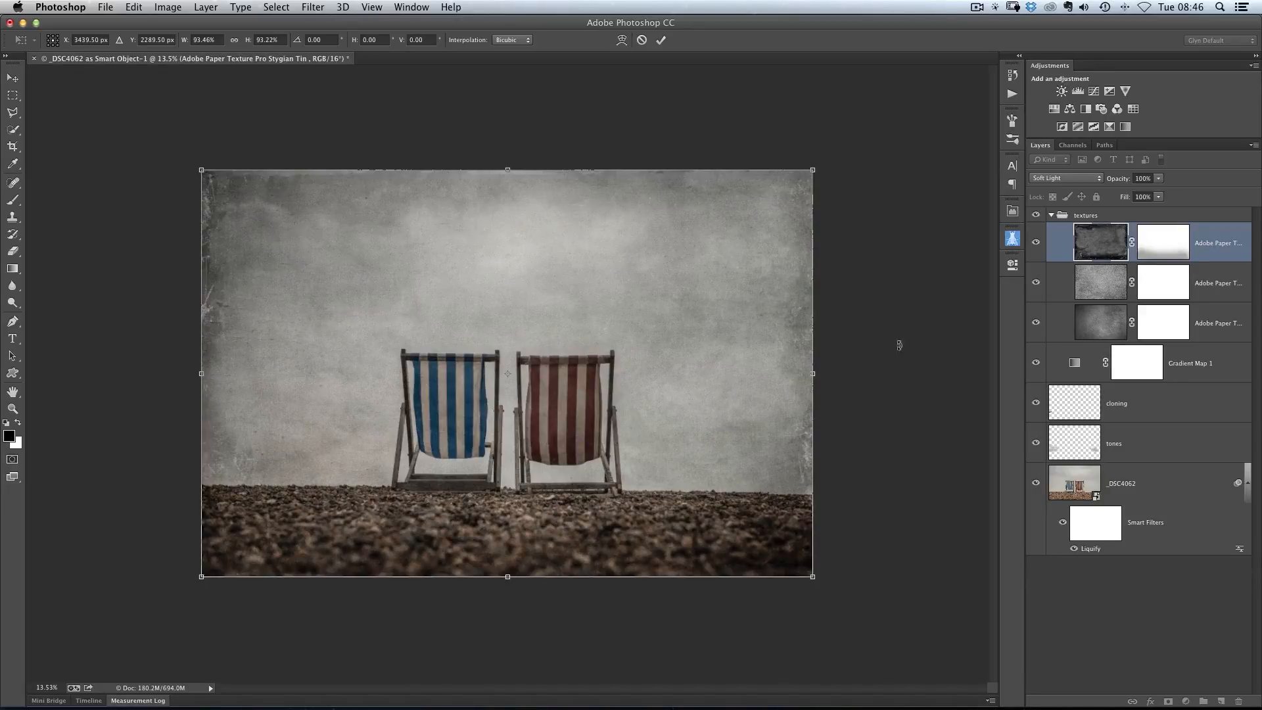
left_click(661, 40)
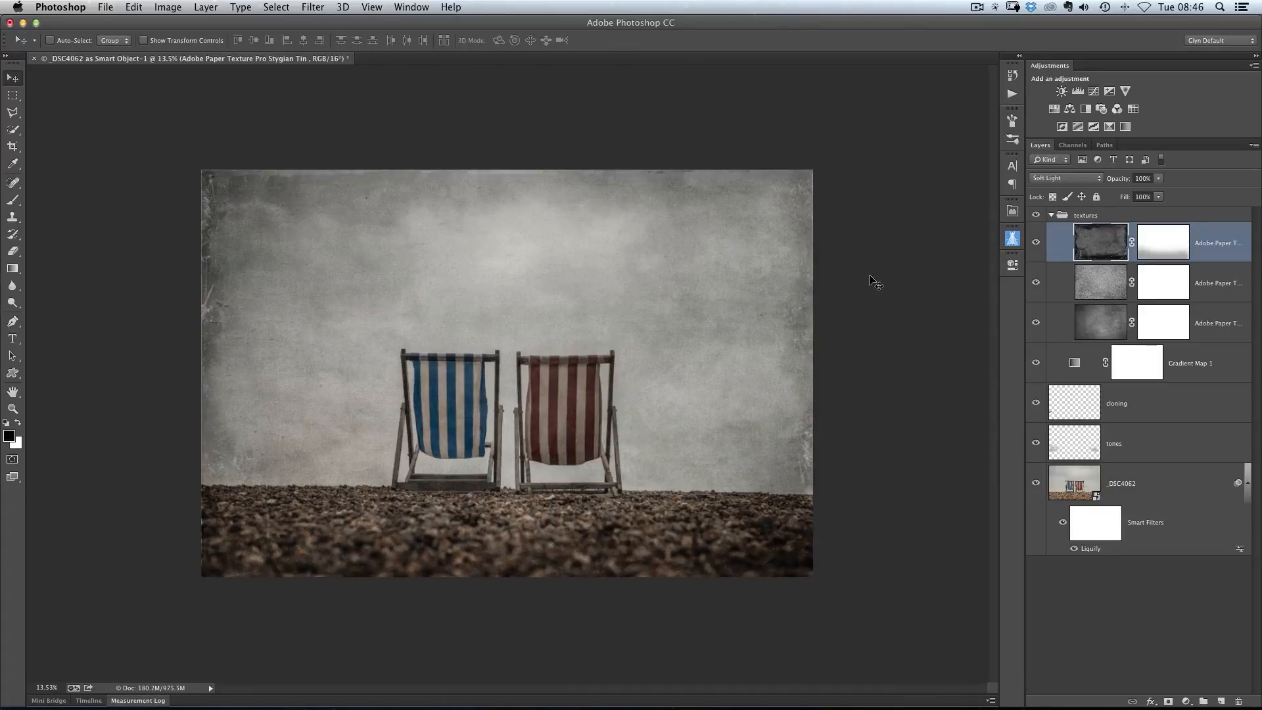
left_click(1052, 216)
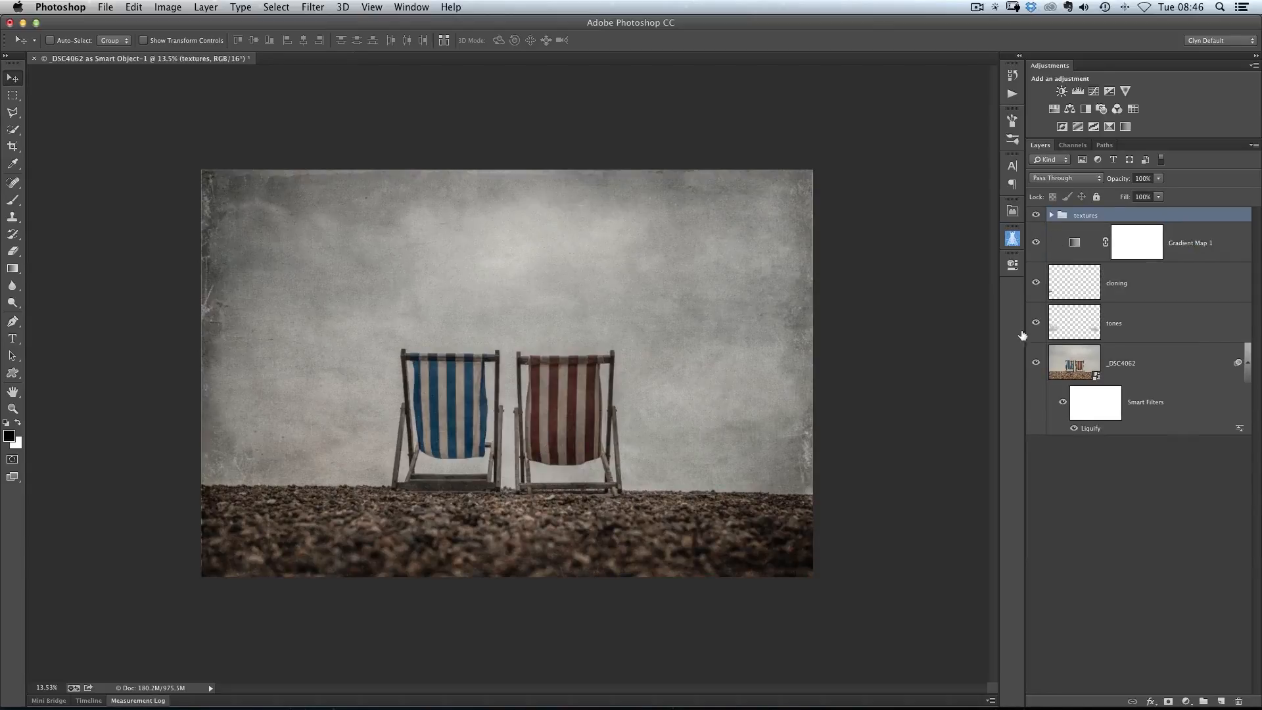
Convert the textures group and all layers down to _DSC4062 into a single Smart Object
left_click(1248, 366)
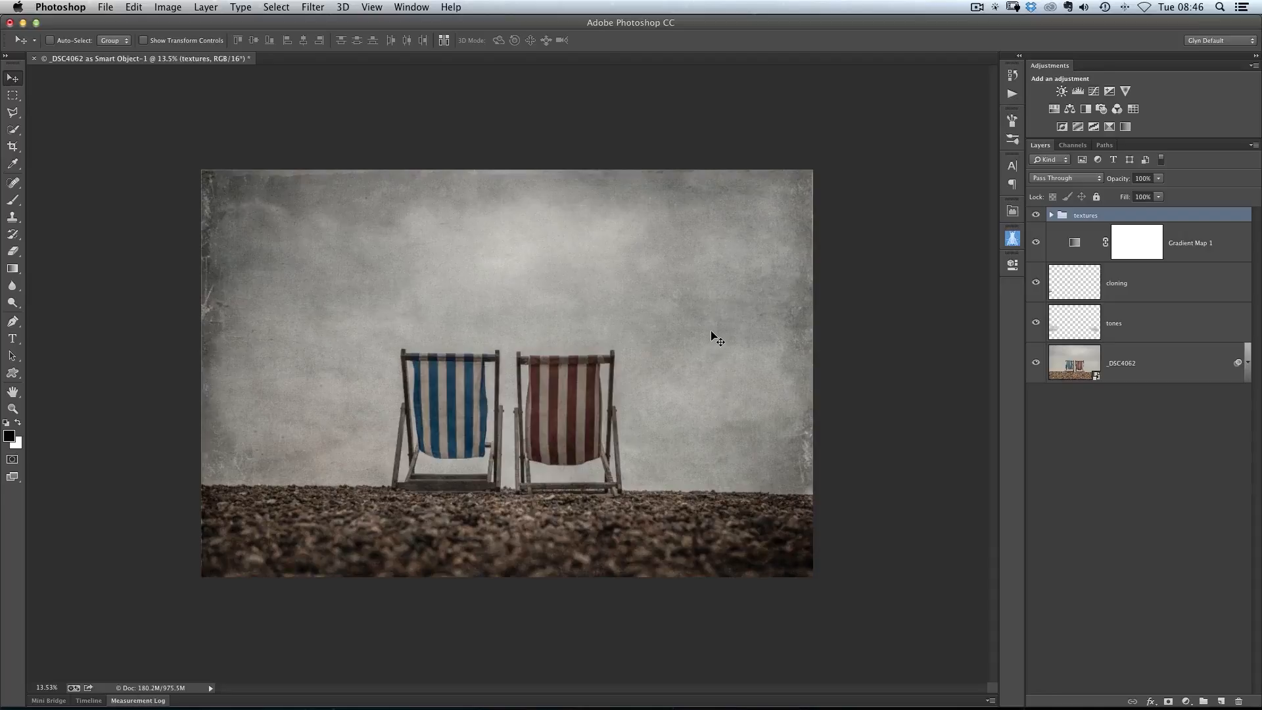
left_click(1248, 366)
left_click(1083, 362)
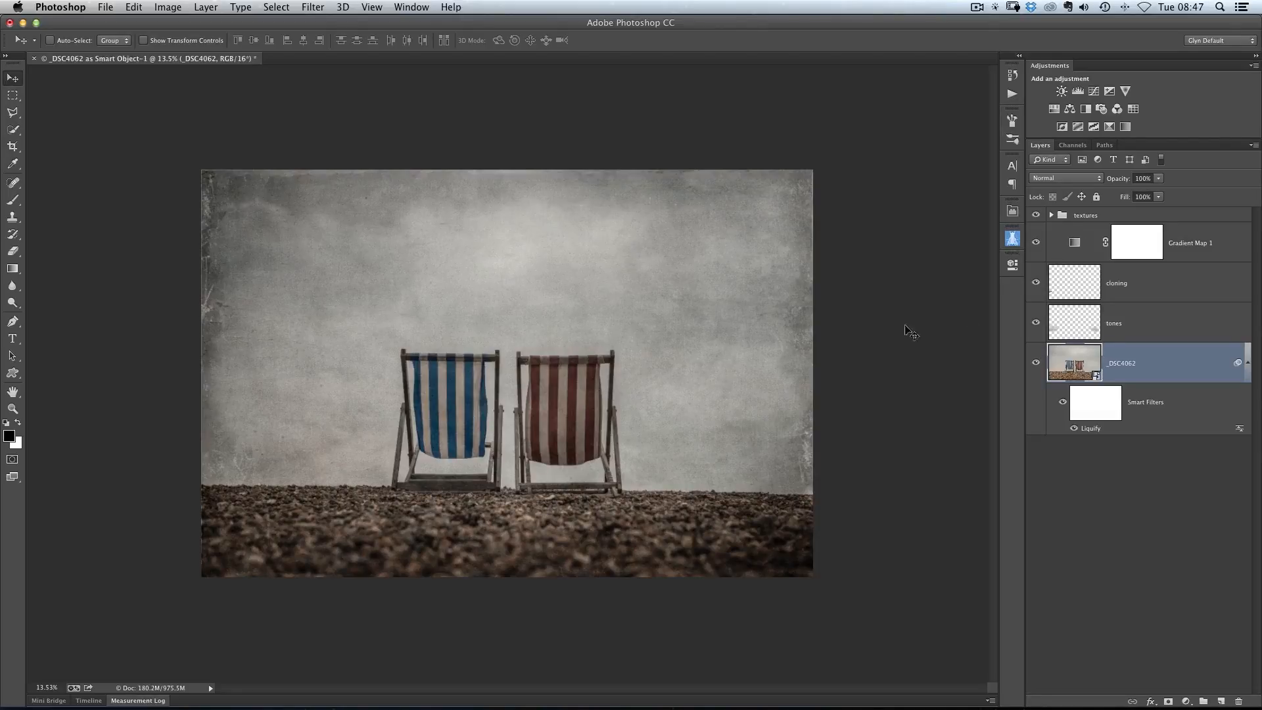
left_click(1247, 362)
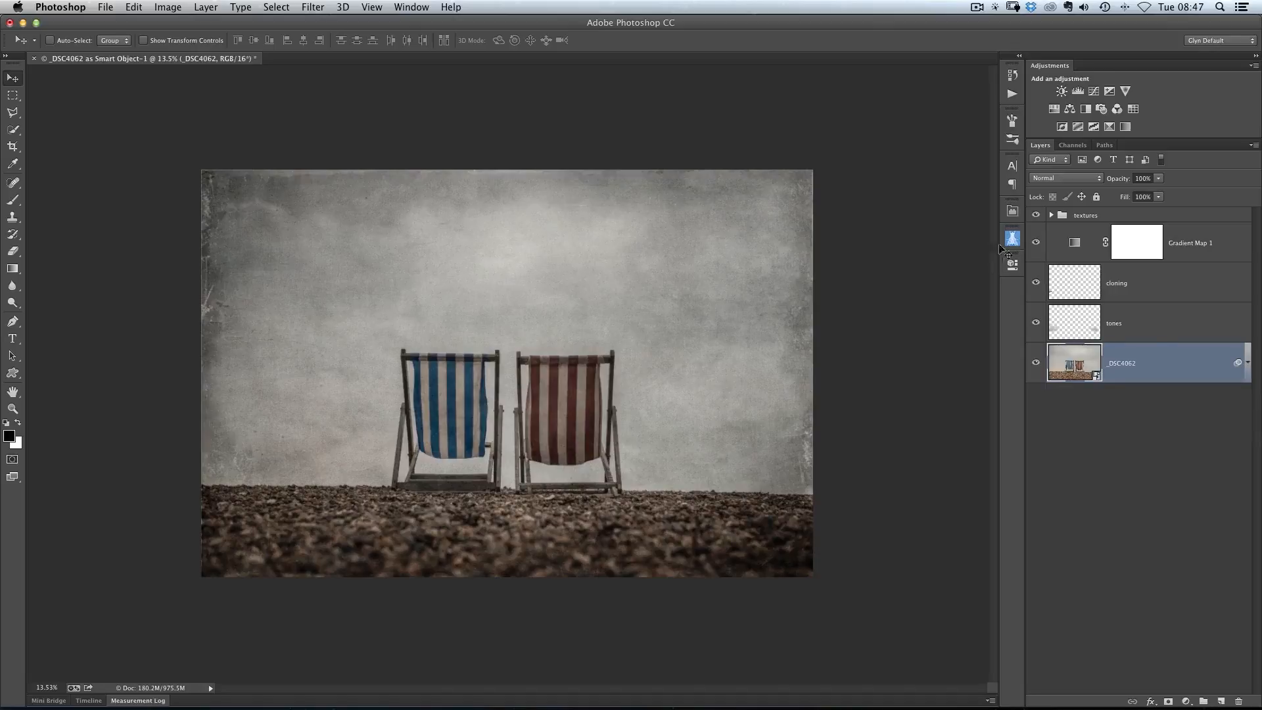
left_click(1214, 219)
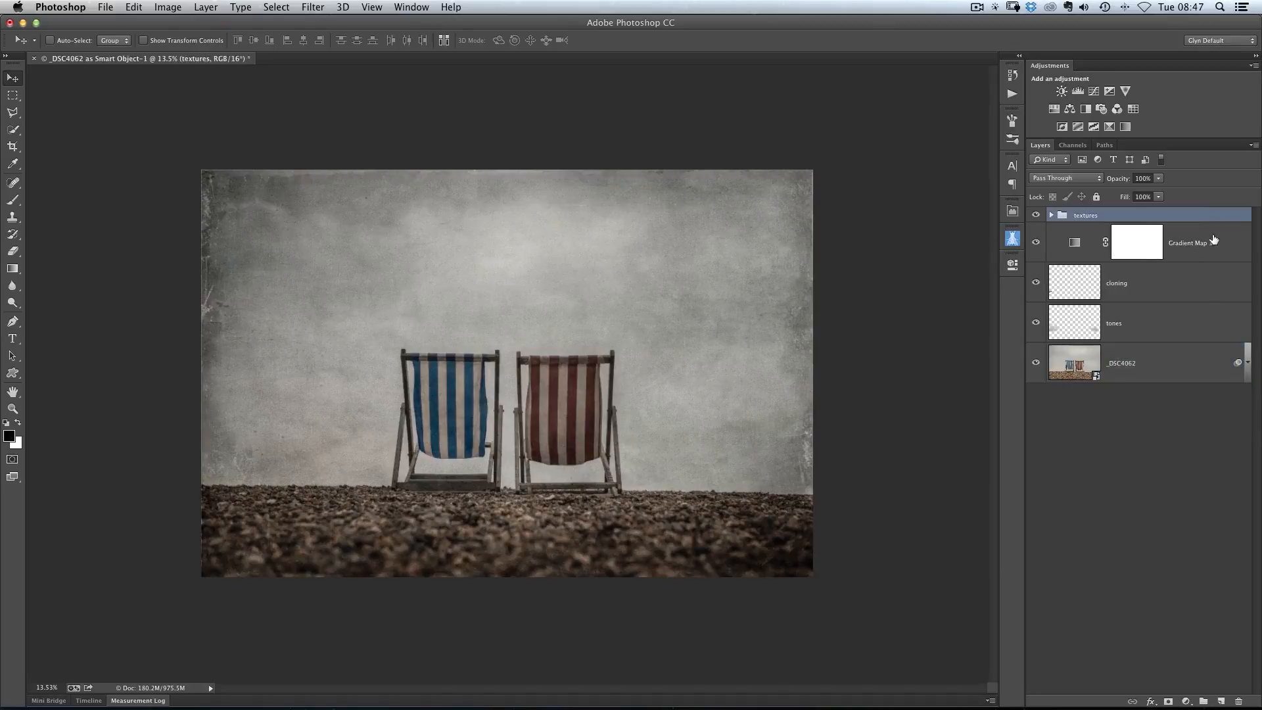
left_click(1182, 364, "shift")
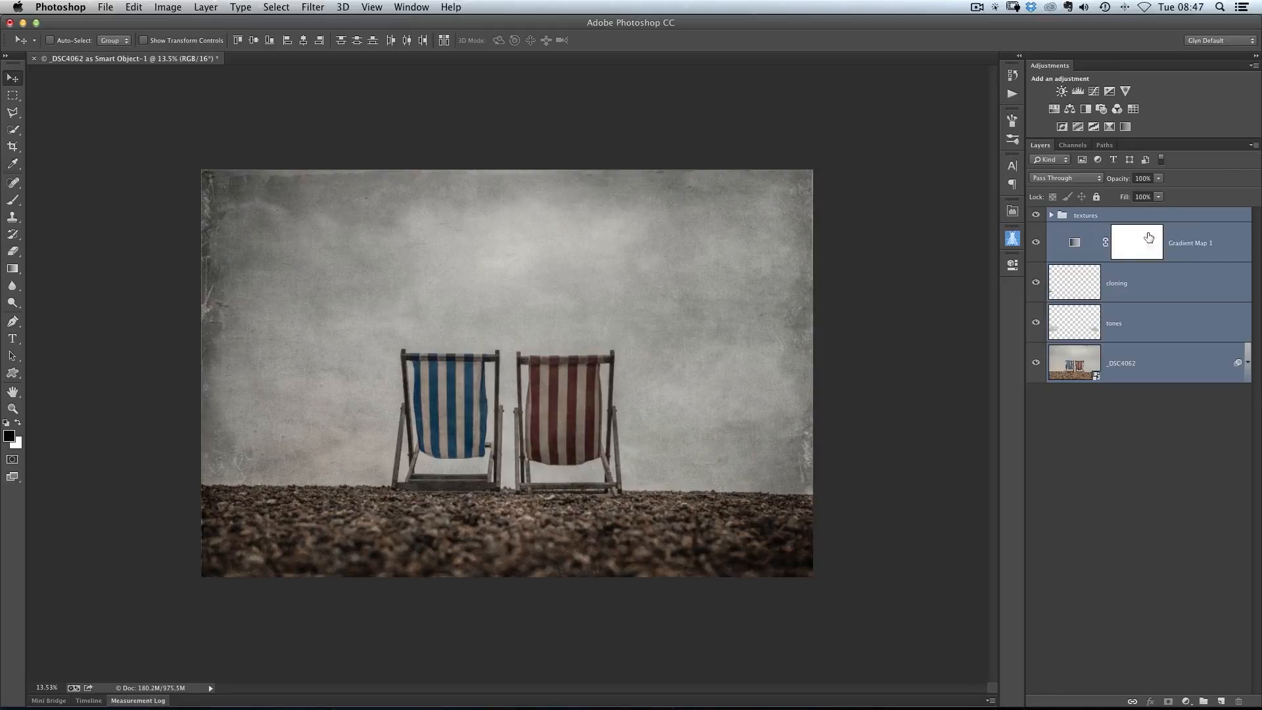
left_click(1253, 147)
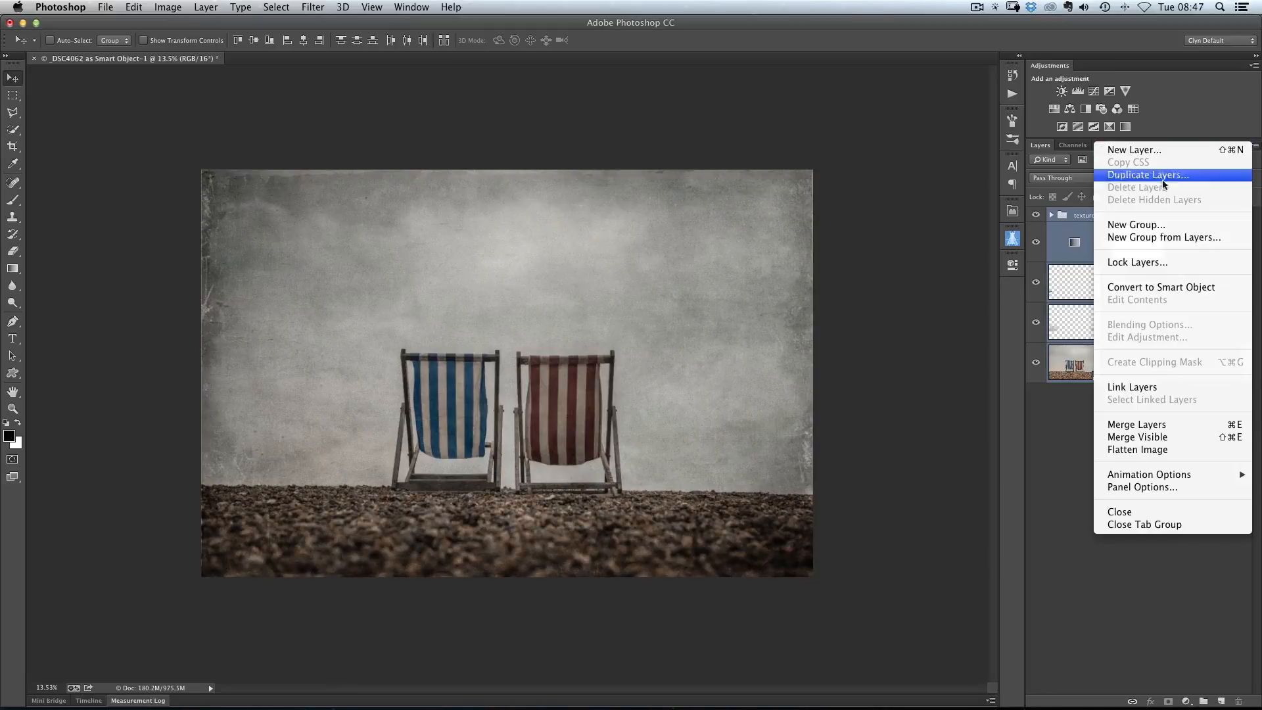
left_click(1138, 288)
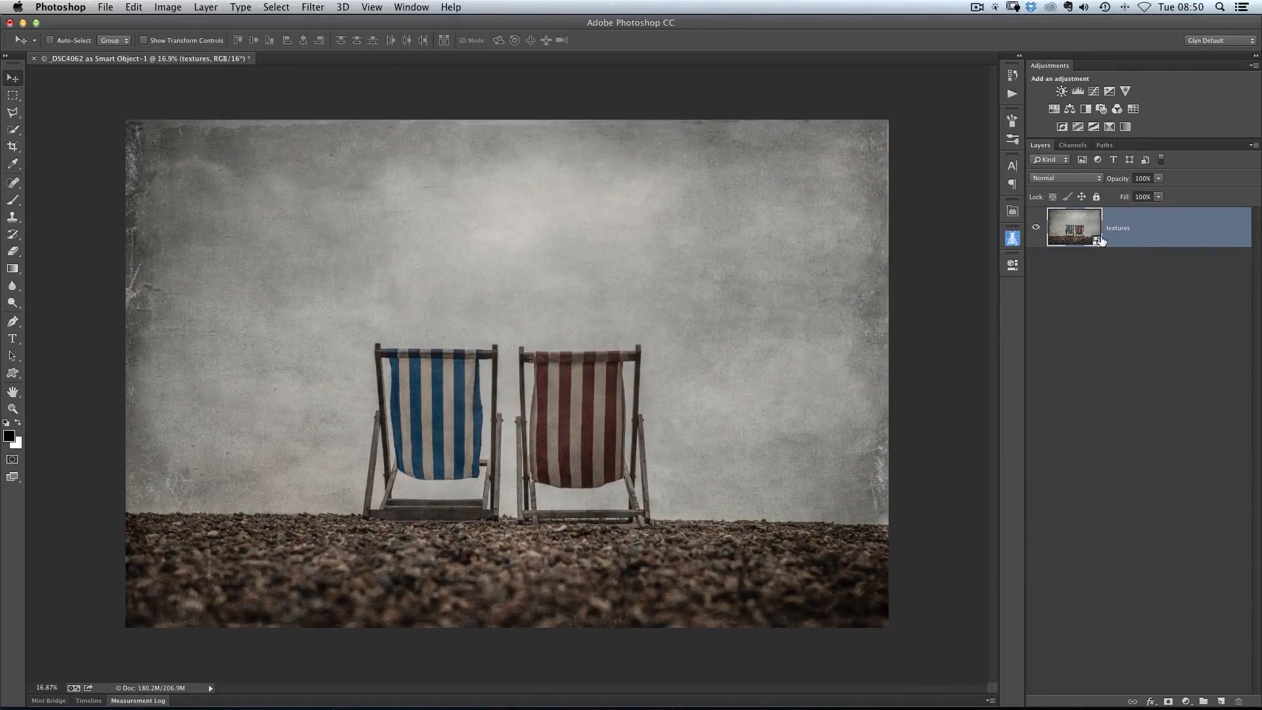
In the Camera Raw Filter, add a large Radial Filter around both deckchairs, darkening the outside with Exposure at about -0.90
left_click(312, 7)
left_click(344, 99)
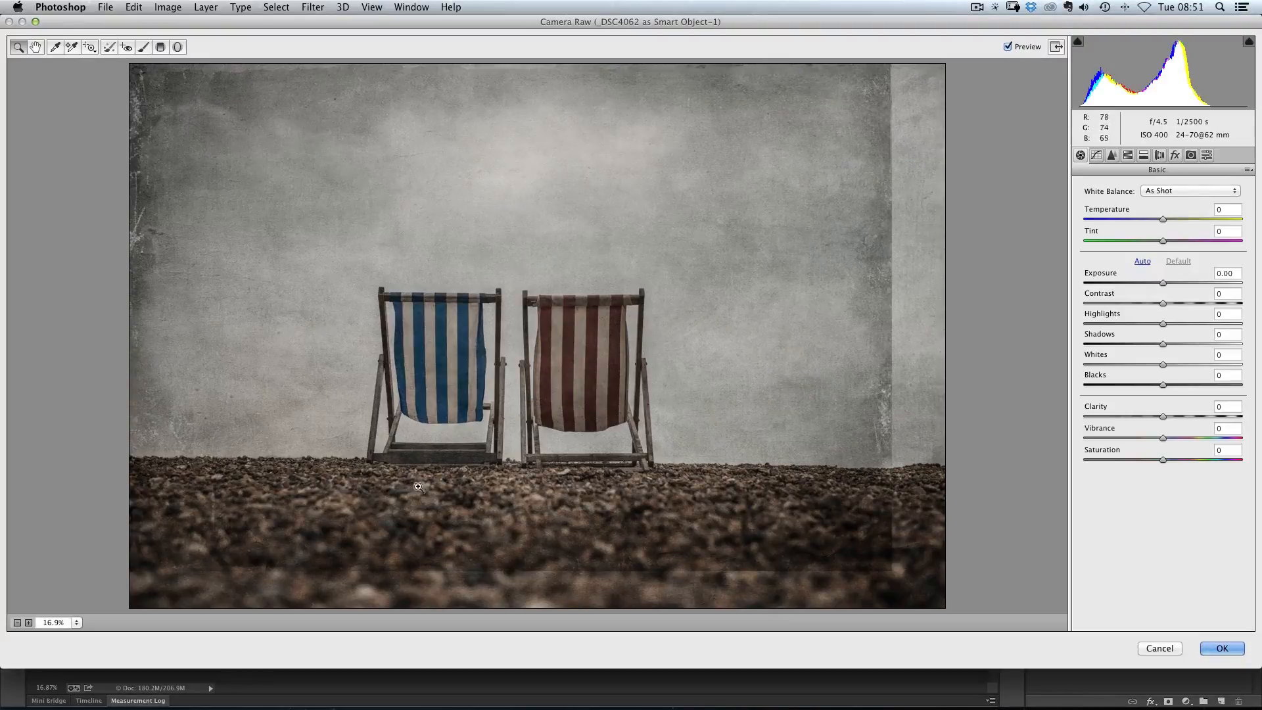
left_click(177, 48)
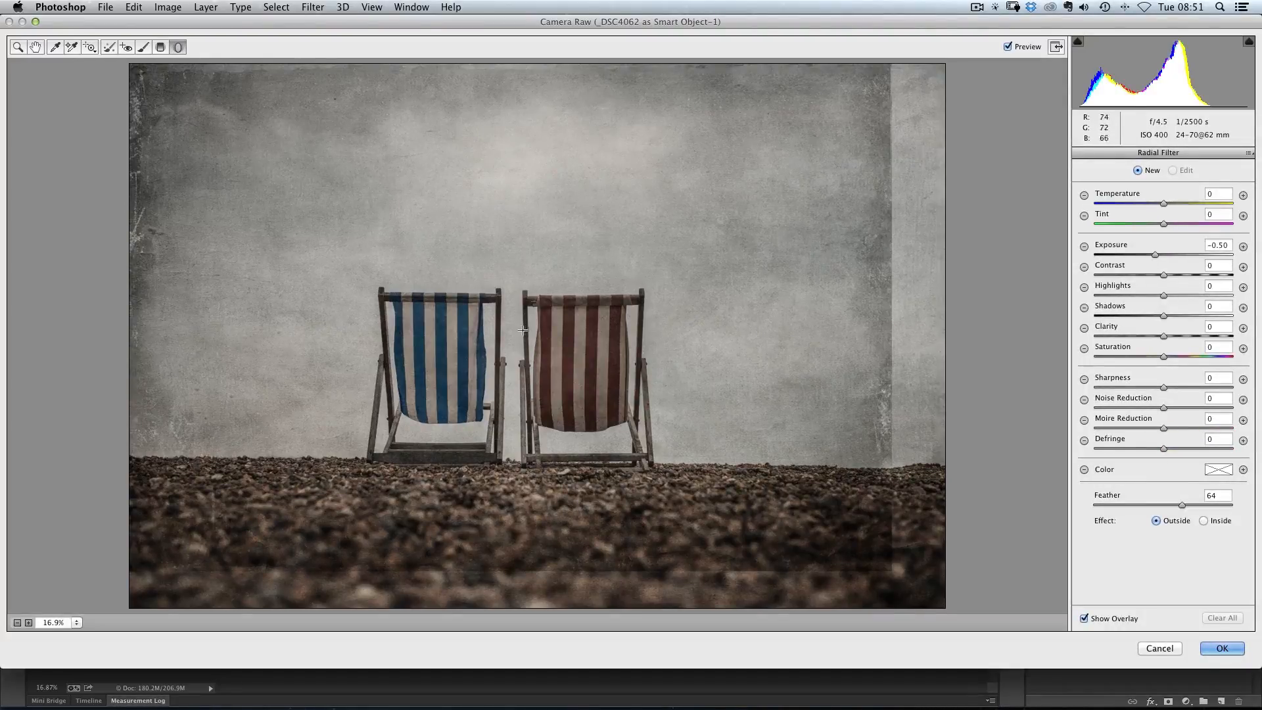
left_click_drag(521, 328, 221, 107)
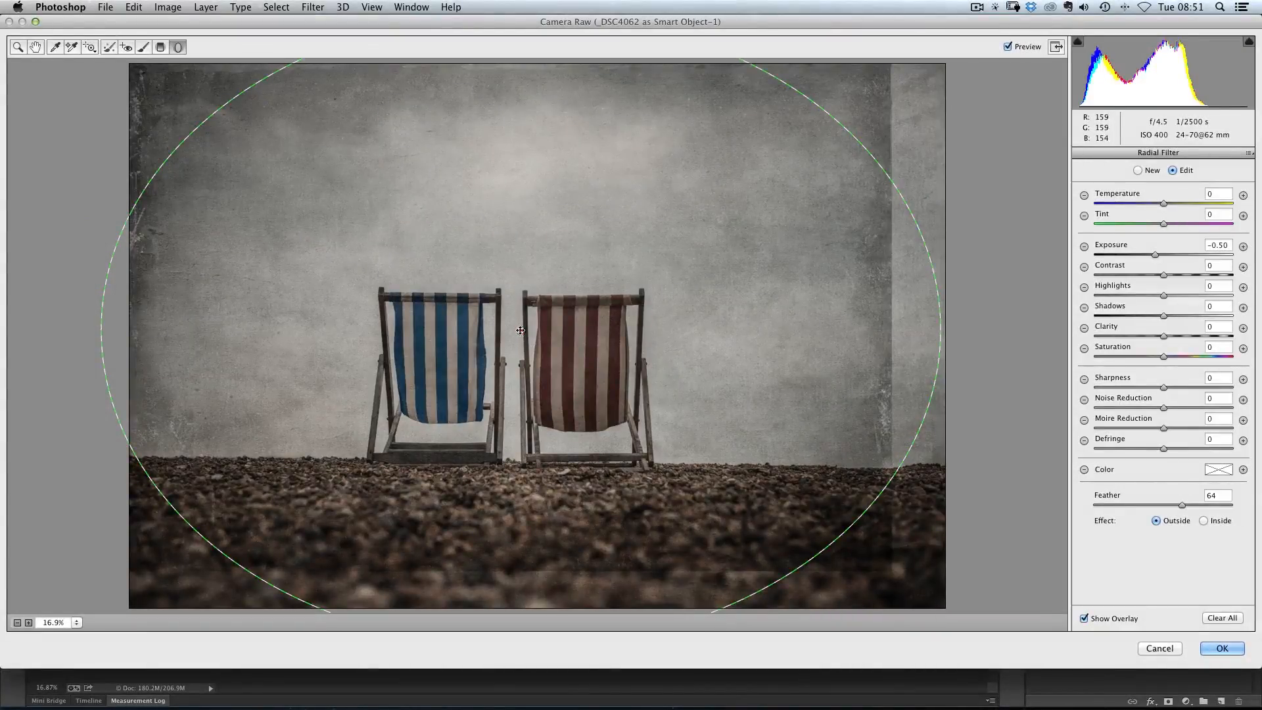
left_click_drag(521, 330, 490, 327)
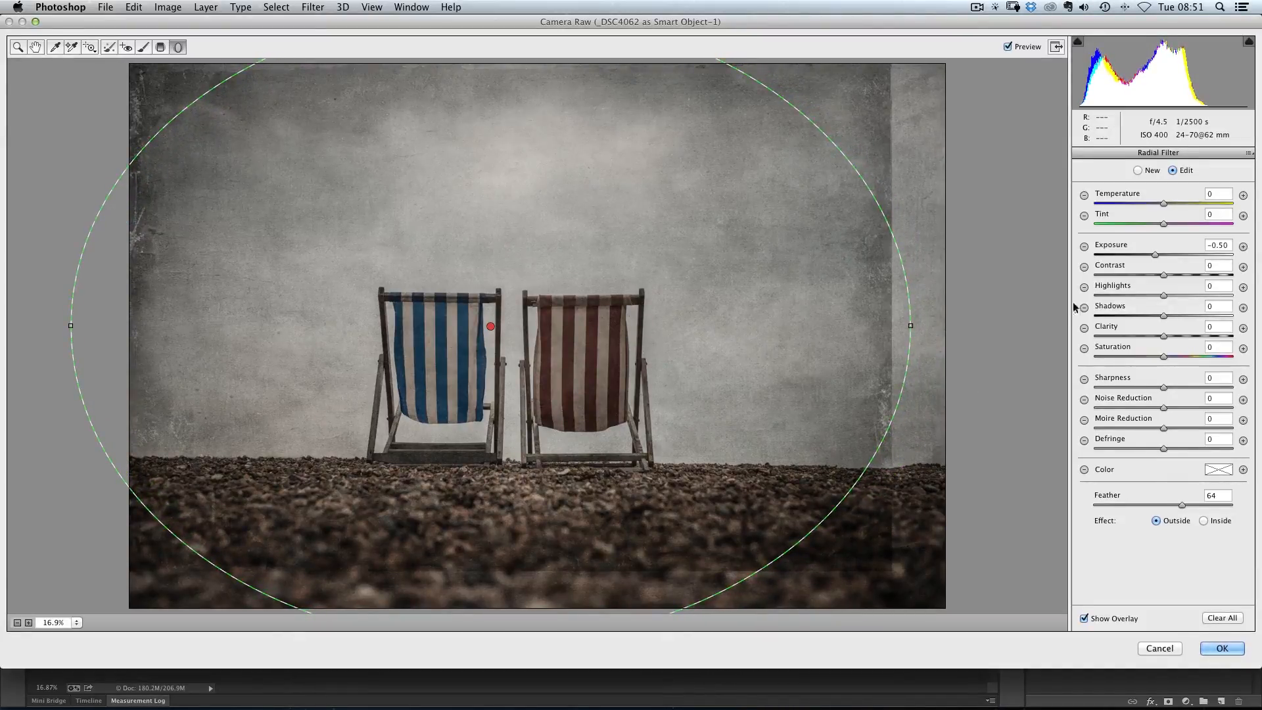
left_click_drag(1154, 253, 1147, 248)
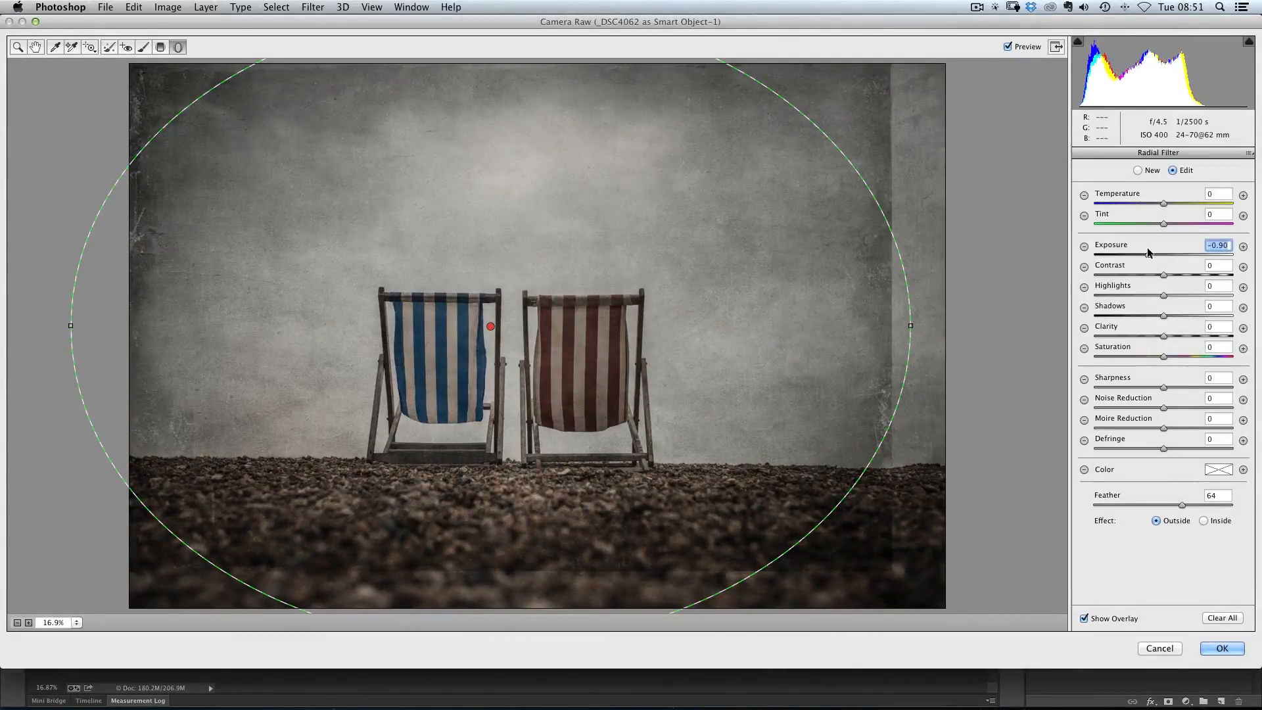
left_click_drag(1146, 247, 1148, 247)
left_click(37, 47)
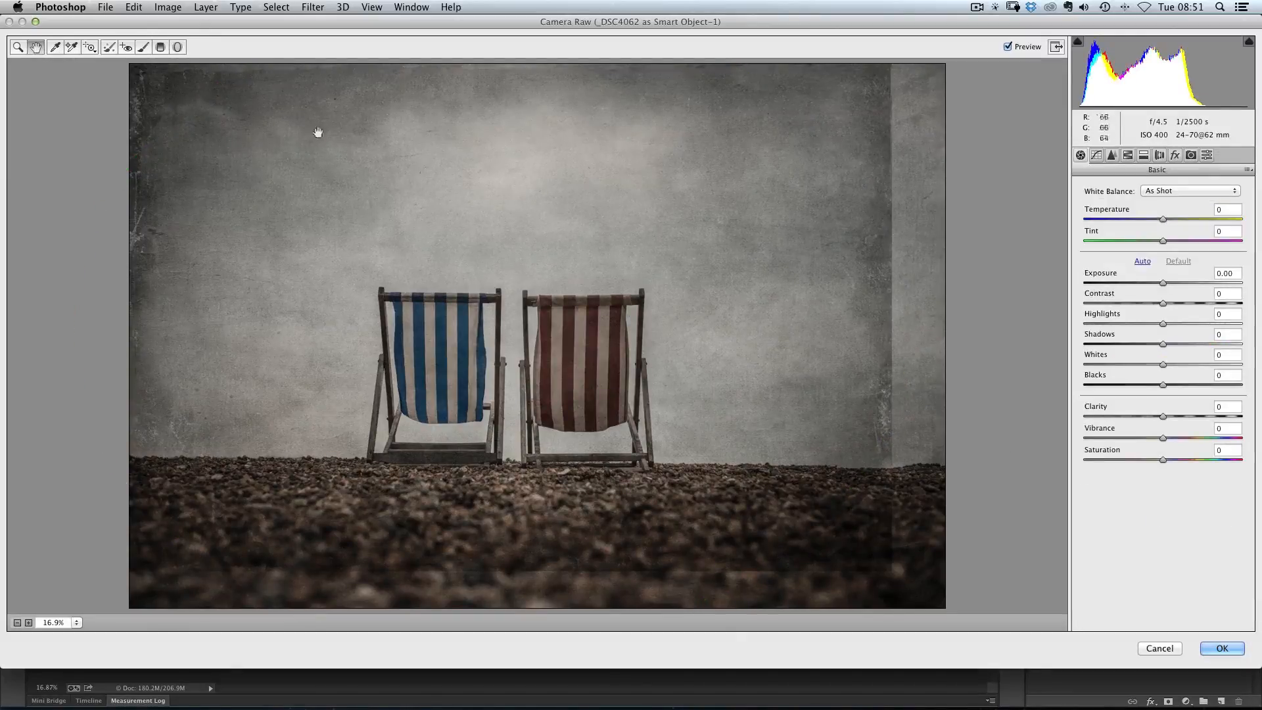
Set Split Toning to Highlights Hue 45 and Saturation 9, Balance +15, Shadows Hue 69 and Saturation 14, and apply the Camera Raw Filter
left_click(1143, 156)
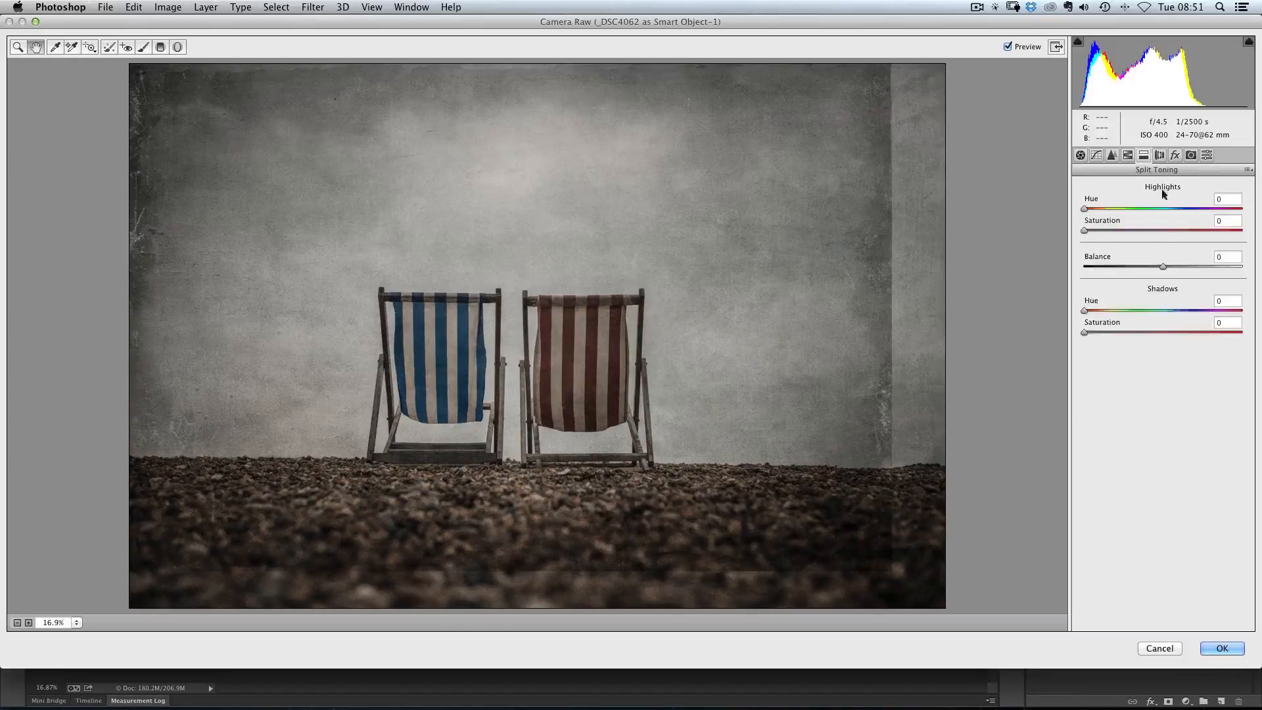
left_click_drag(1085, 209, 1104, 209)
left_click_drag(1088, 230, 1104, 230)
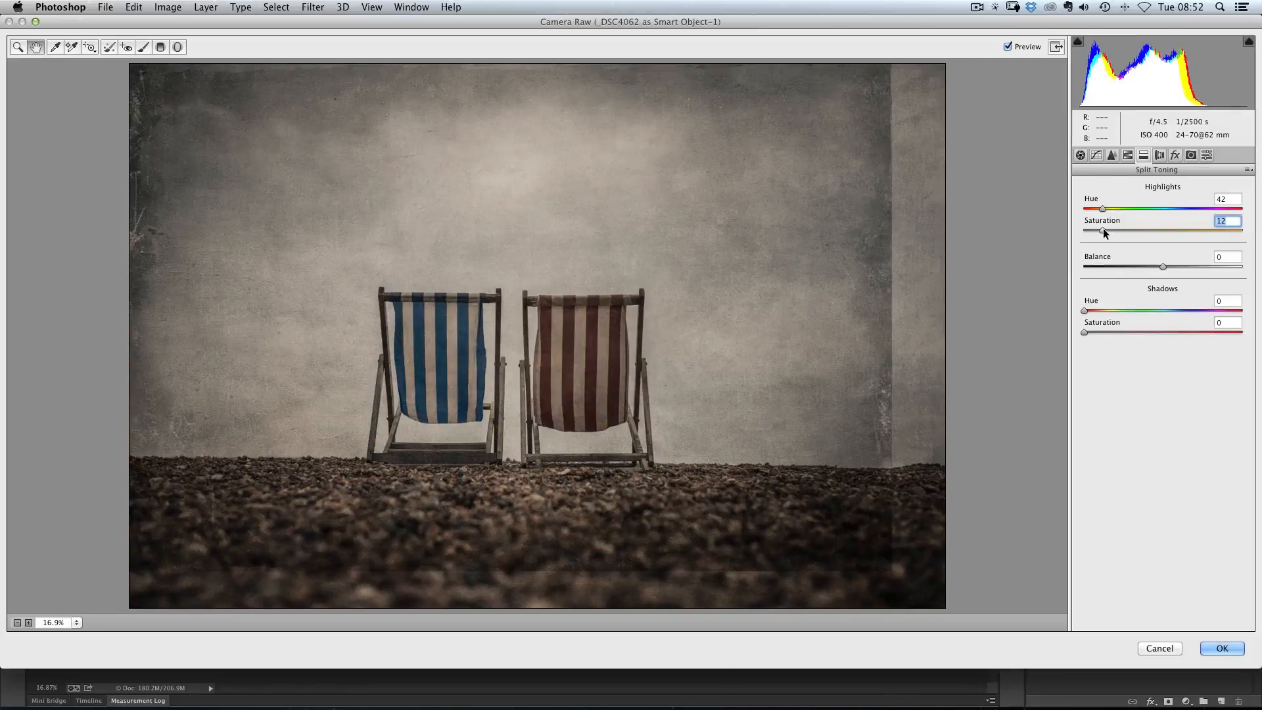
left_click_drag(1090, 309, 1110, 330)
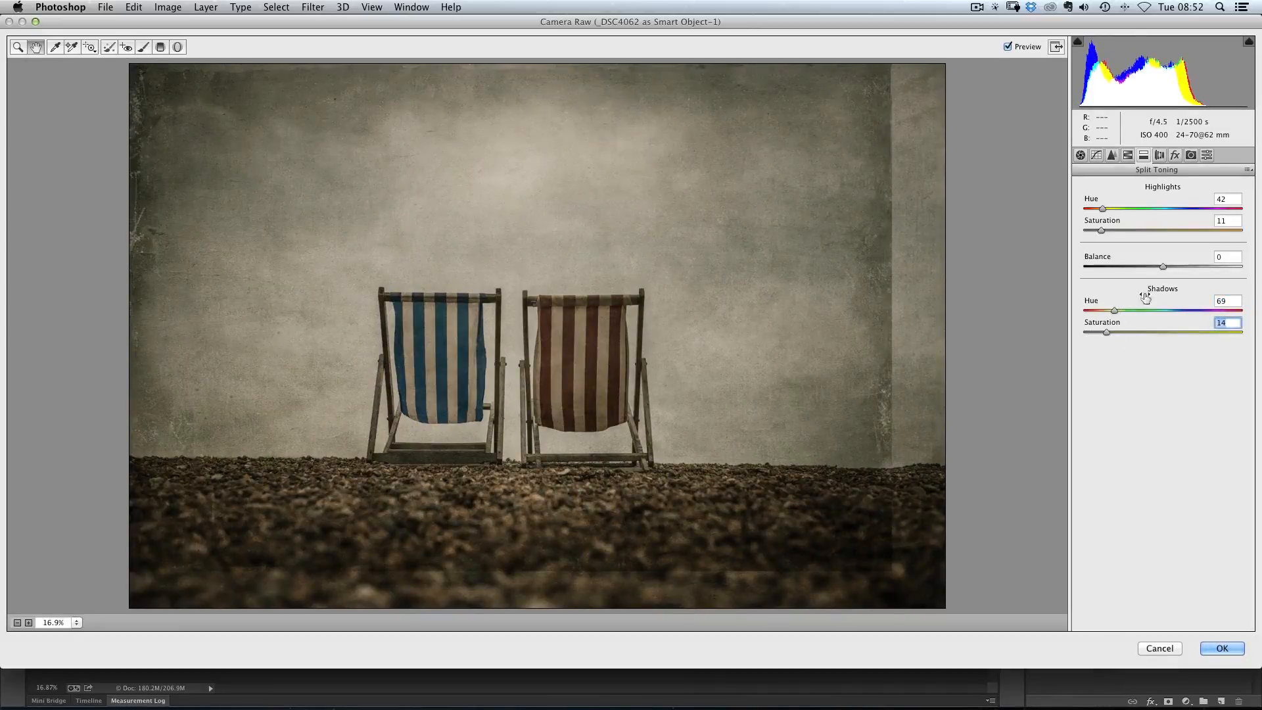
mouse_move(1163, 266)
left_mouse_down()
mouse_move(1193, 265)
mouse_move(1161, 267)
mouse_move(1175, 266)
left_mouse_up()
mouse_move(1105, 210)
left_mouse_down()
mouse_move(1098, 230)
mouse_move(1104, 212)
left_mouse_up()
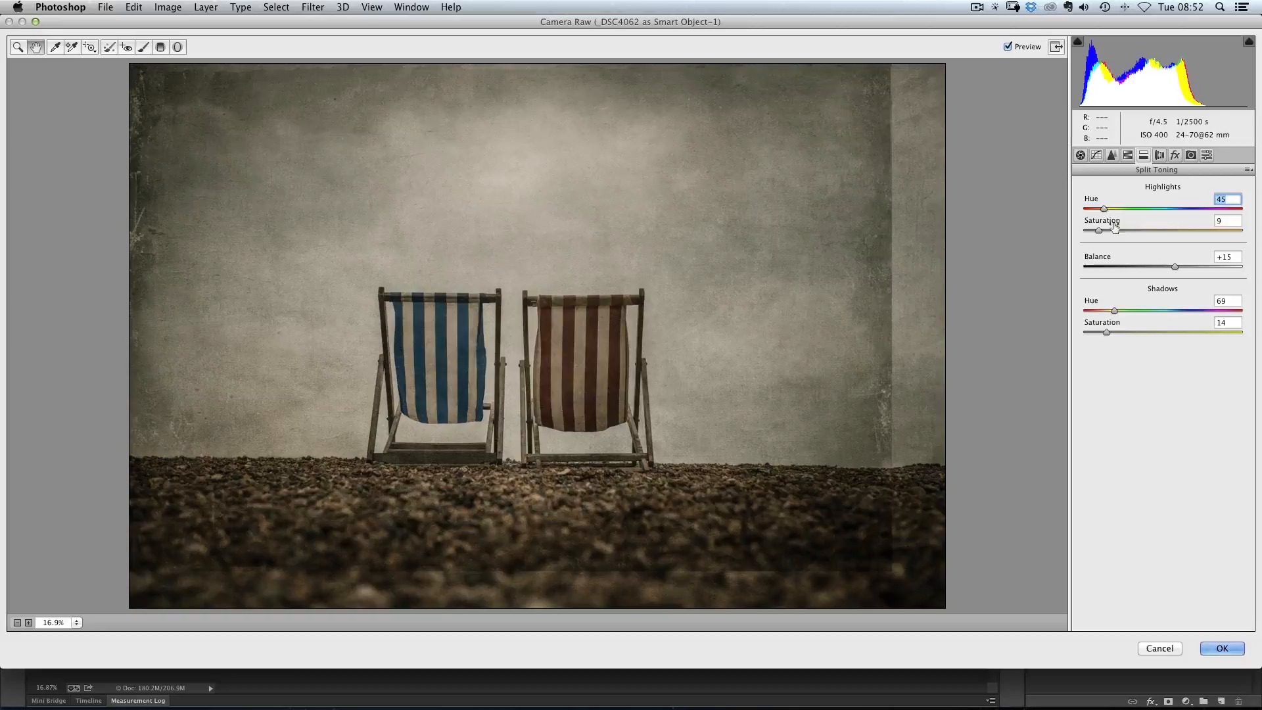
left_click(1221, 647)
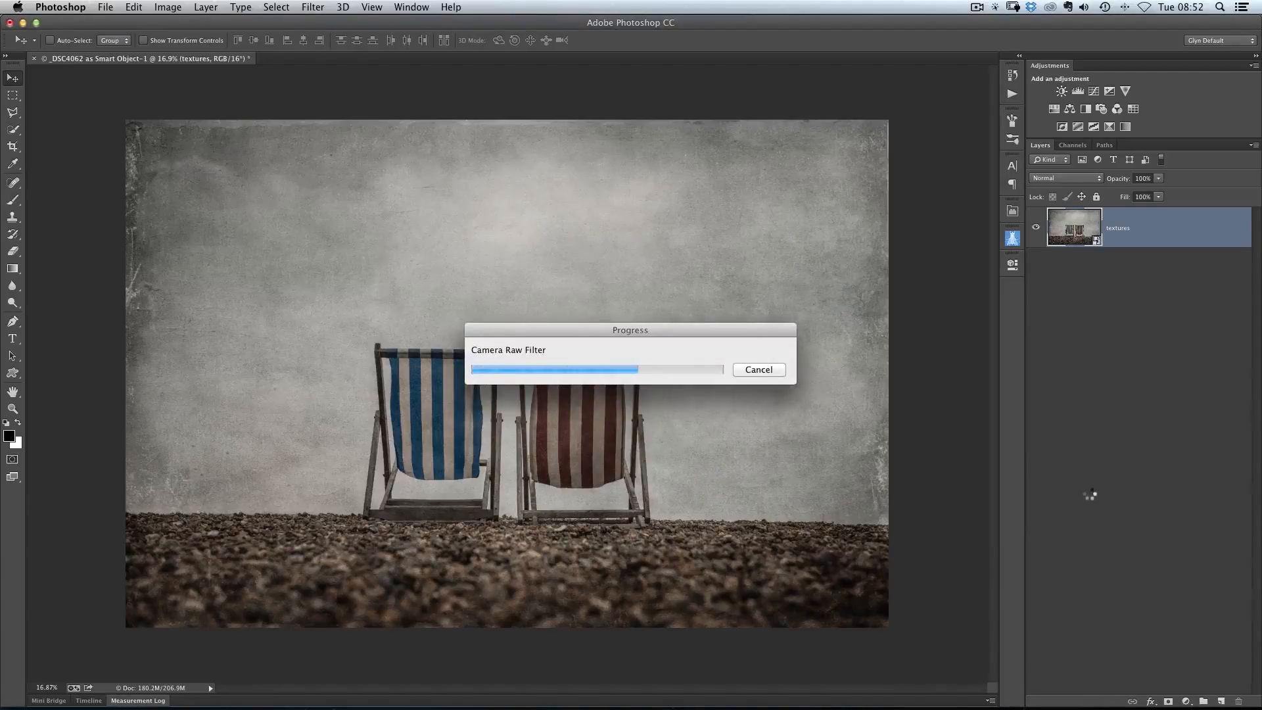